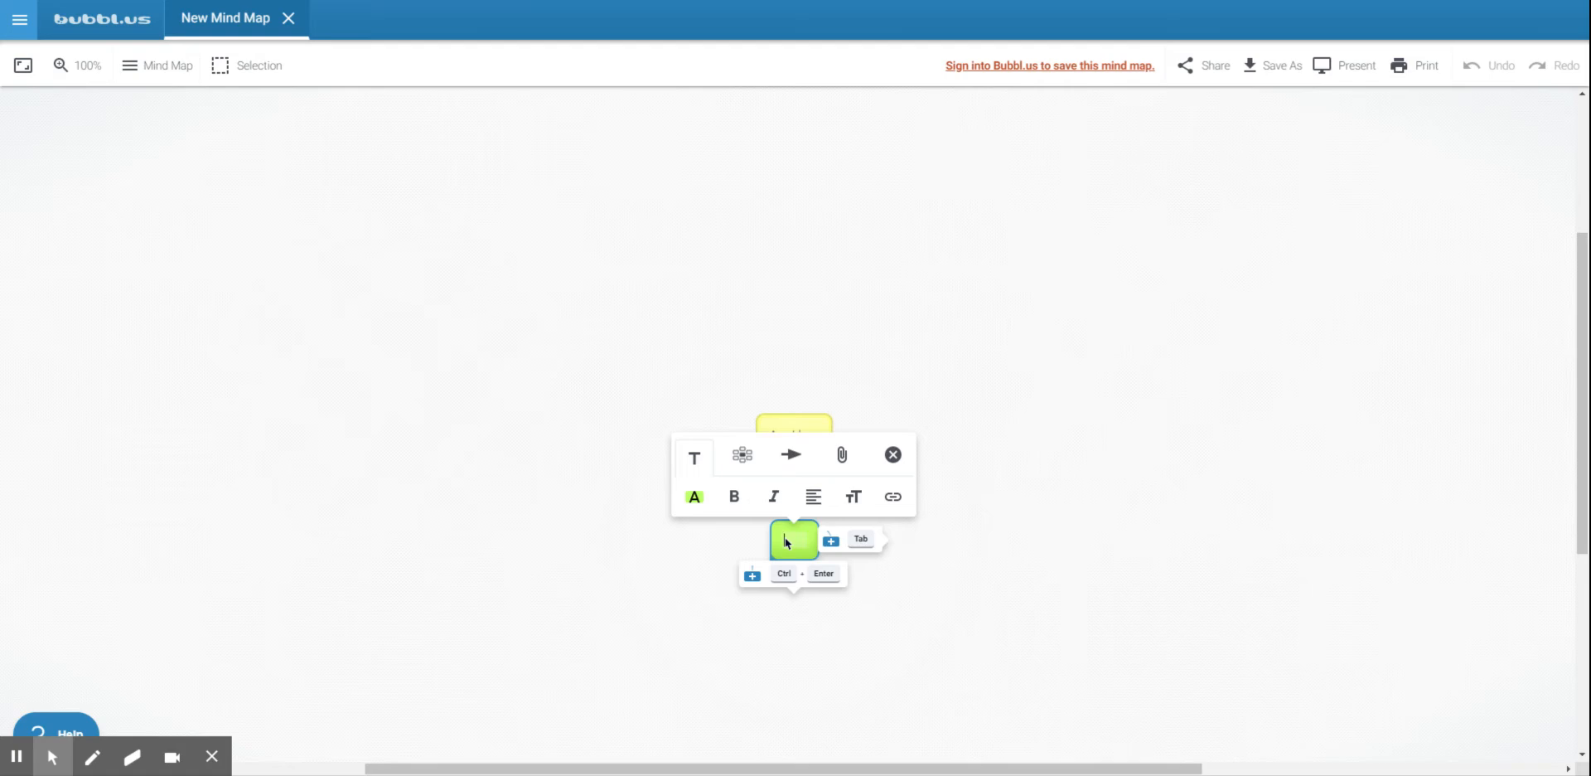
# Step: Label the empty child bubble under App Ideas "Crossfit App"
pyautogui.click(680, 550)
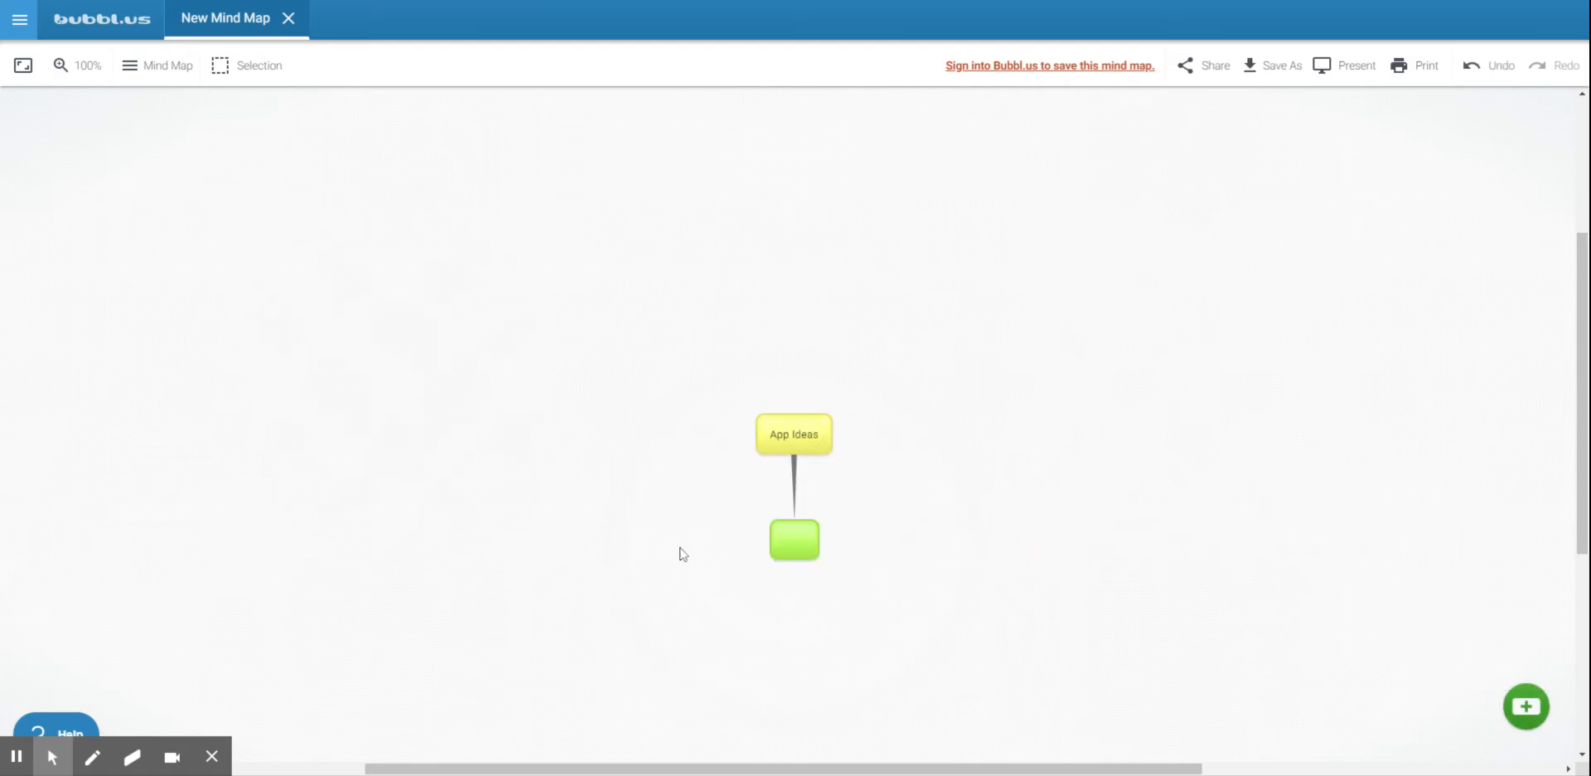
pyautogui.click(803, 547)
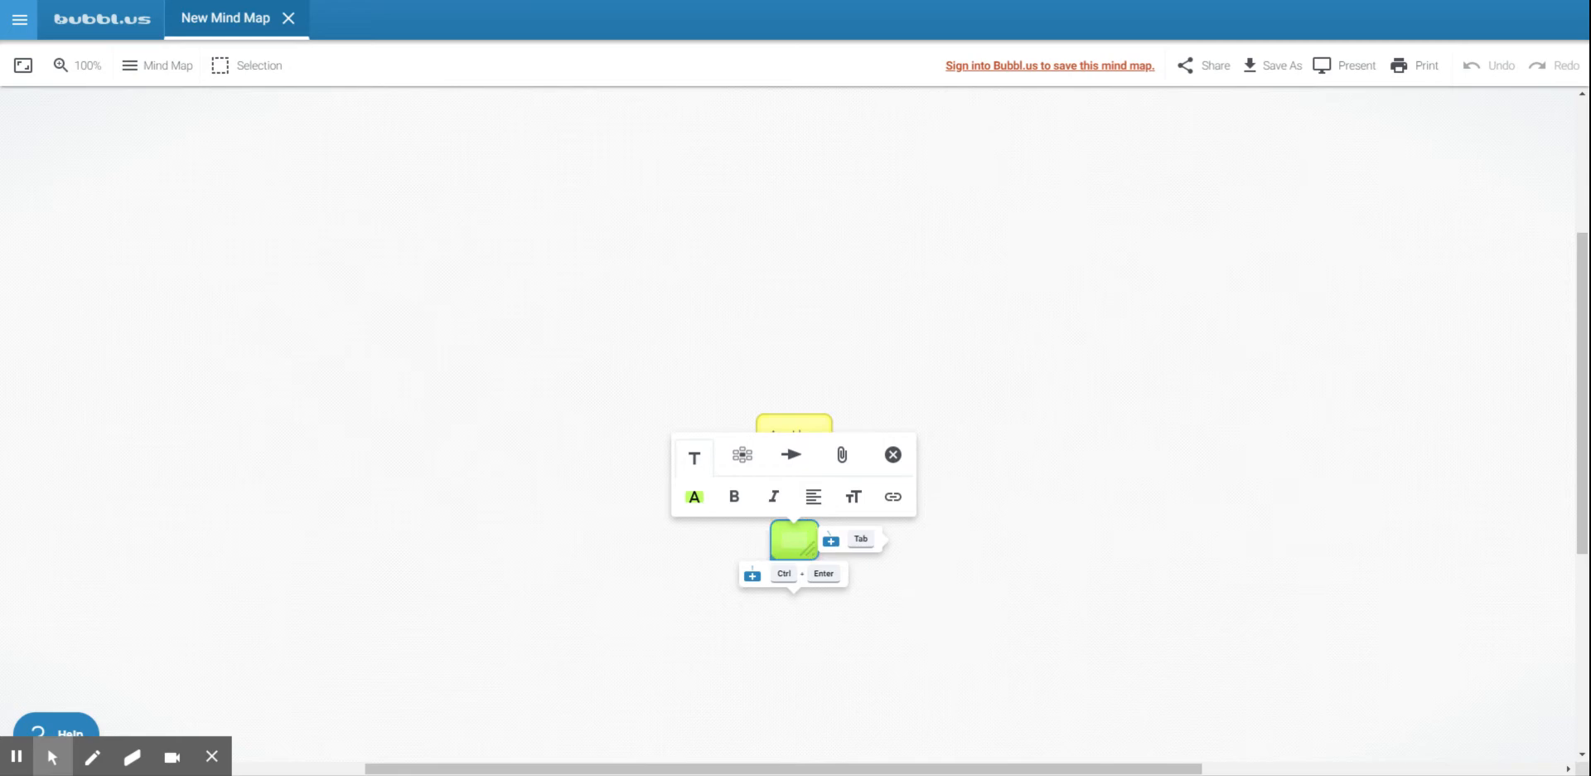
pyautogui.click(892, 455)
pyautogui.write('Crossfit App')
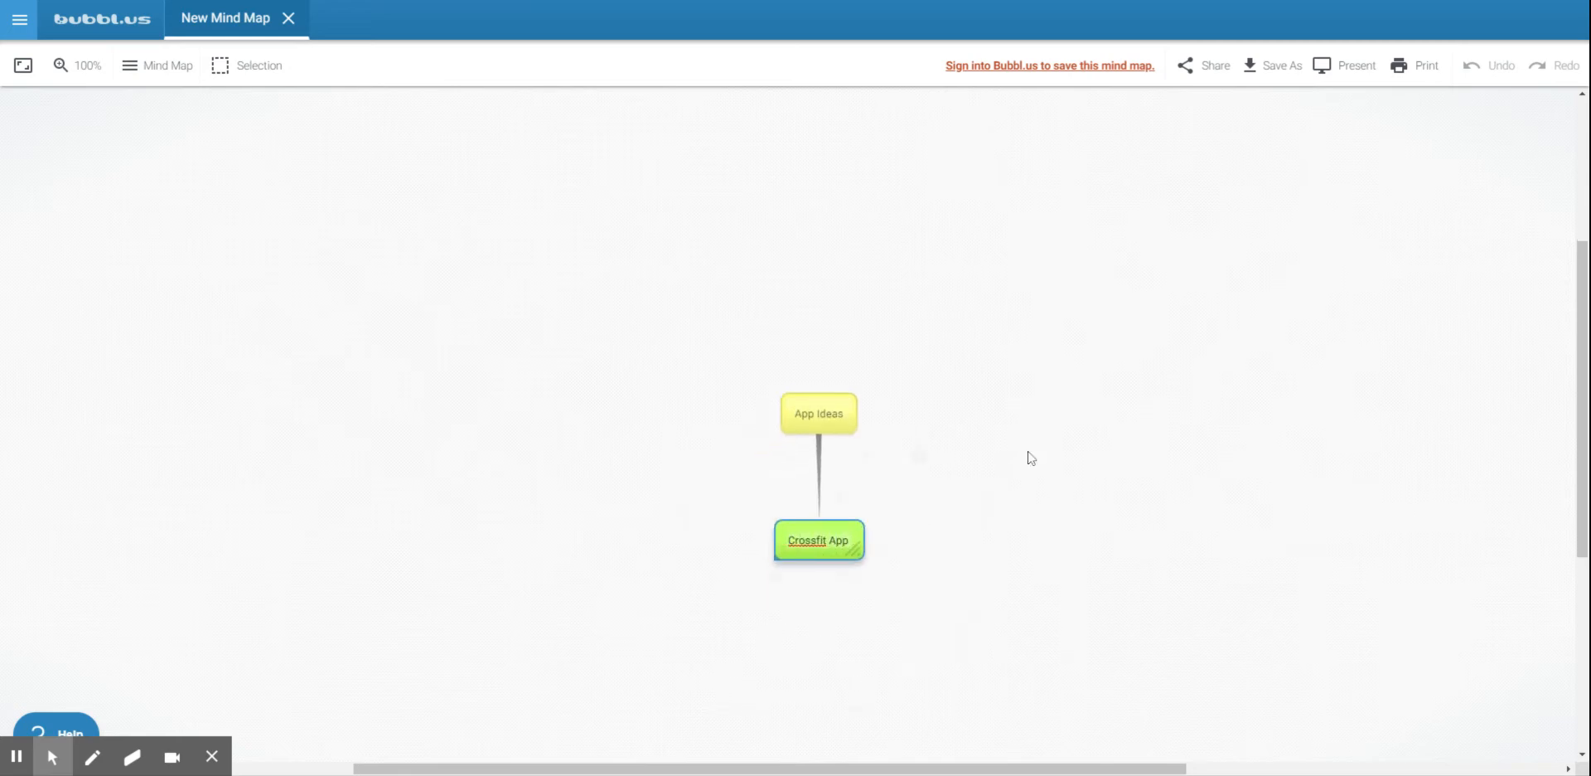
pyautogui.click(828, 412)
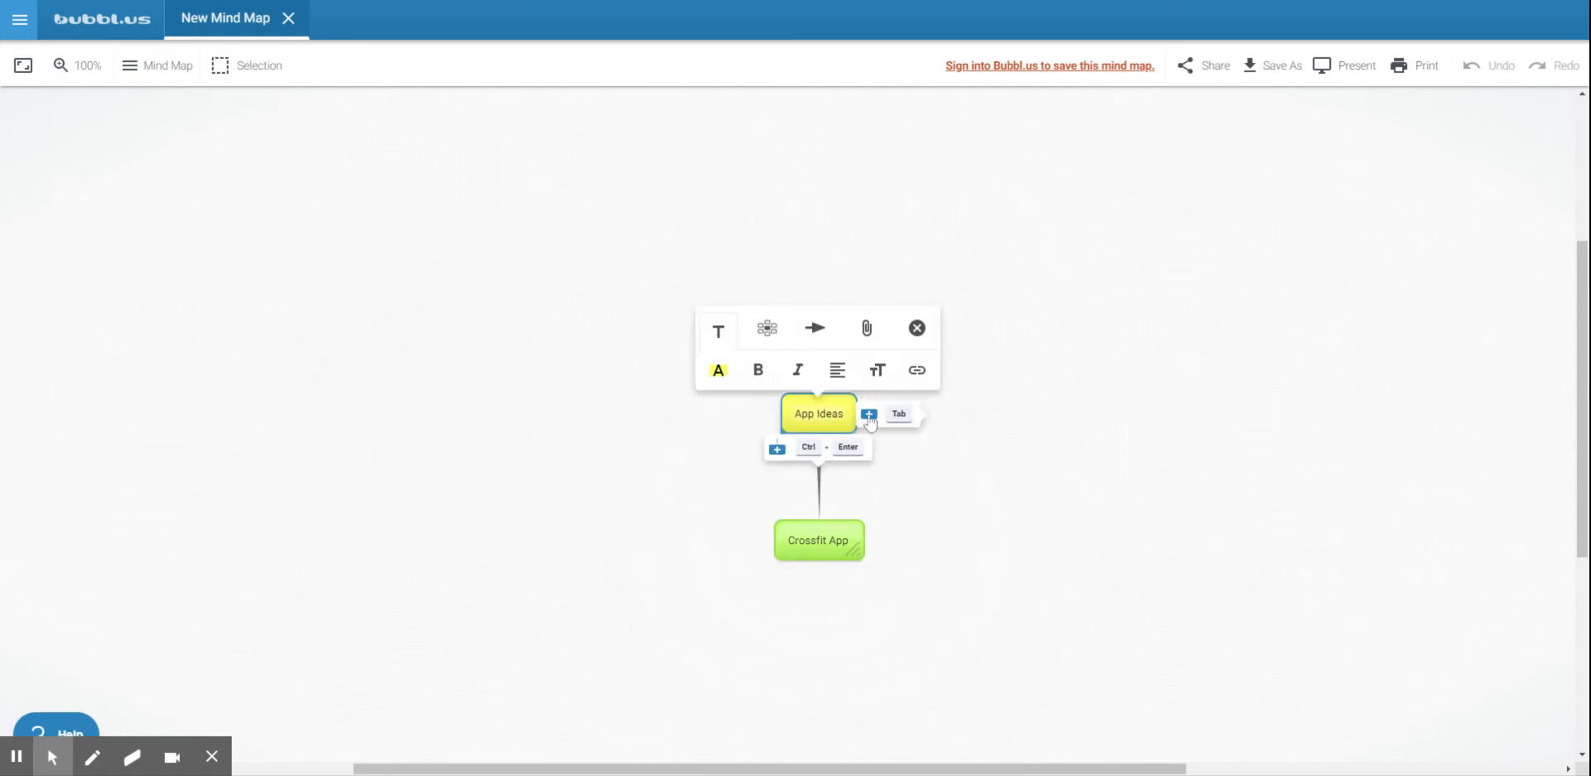
pyautogui.click(868, 414)
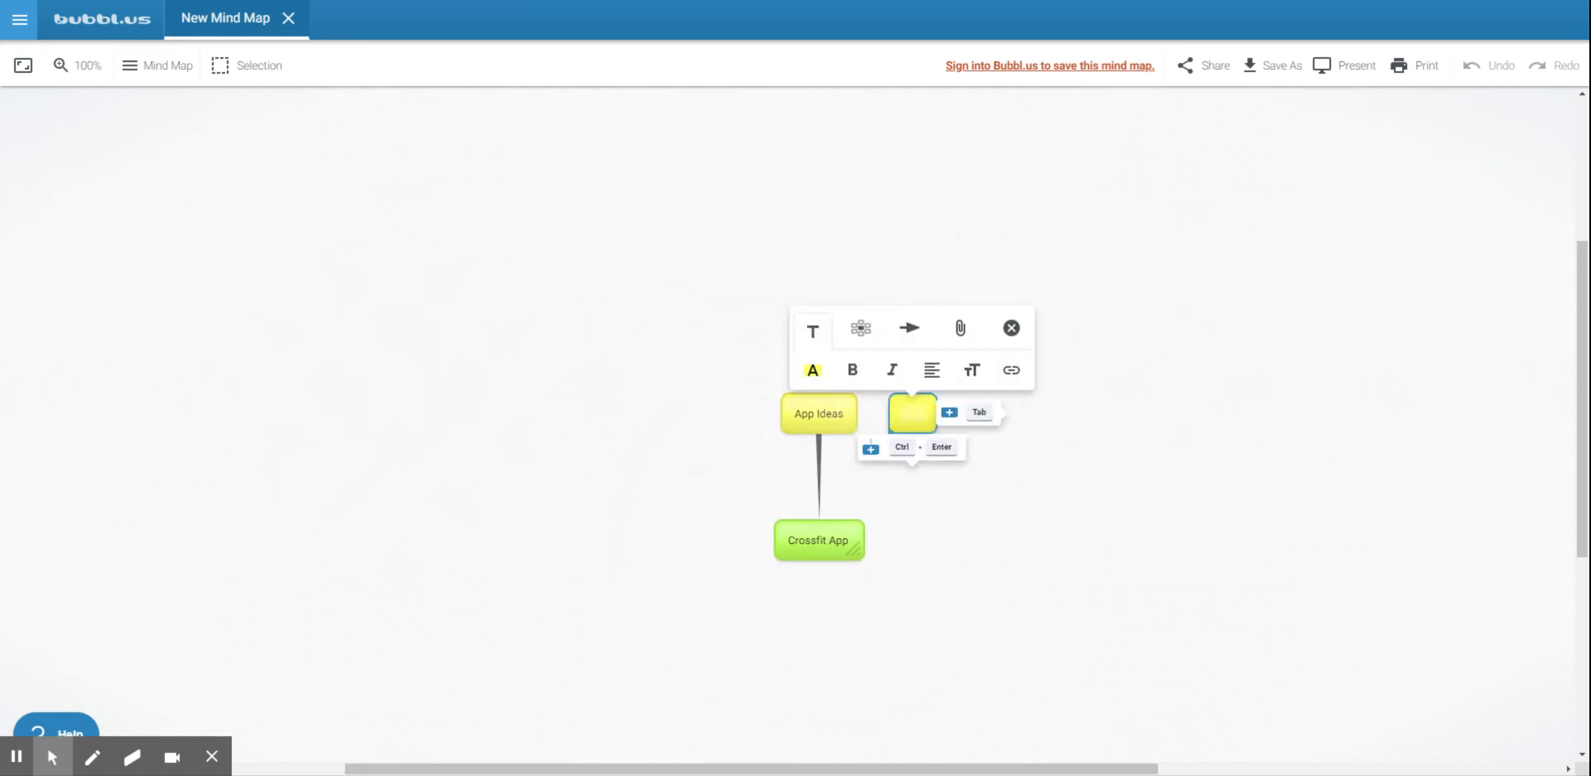
pyautogui.click(899, 414)
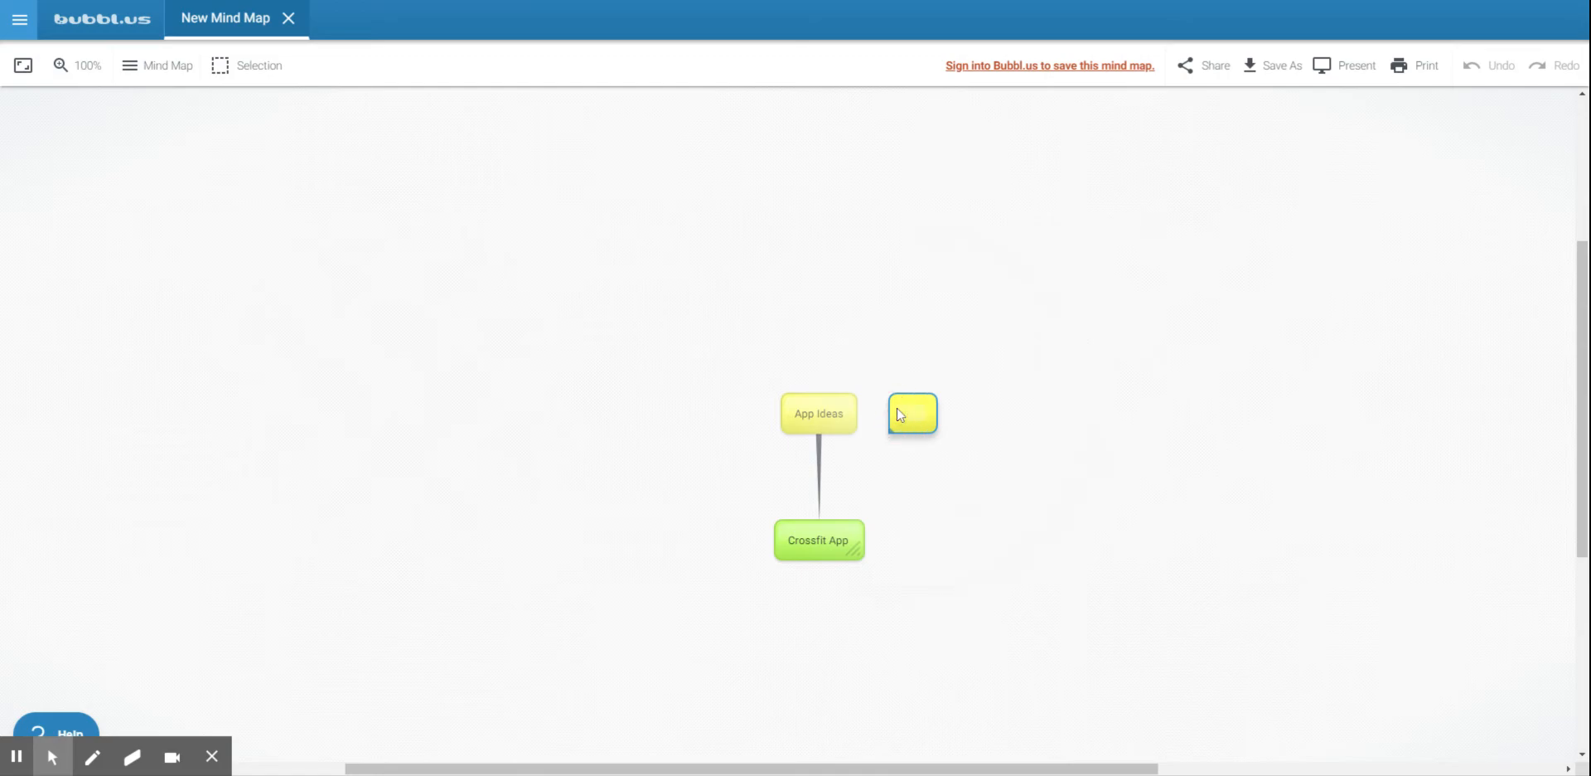
pyautogui.press('Delete')
# Step: Add a second child bubble under App Ideas labelled "mental health"
pyautogui.click(816, 426)
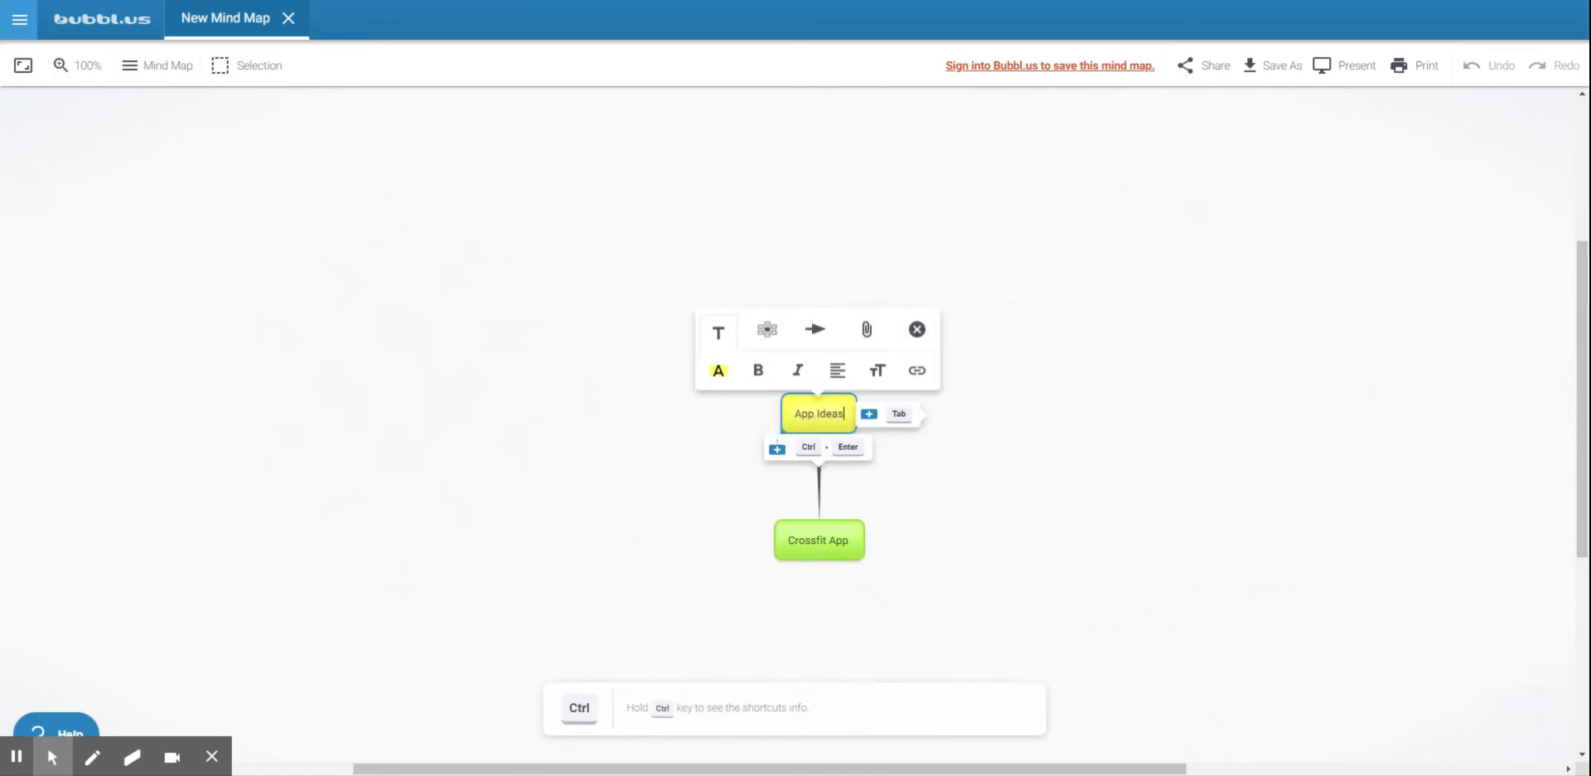
pyautogui.click(776, 451)
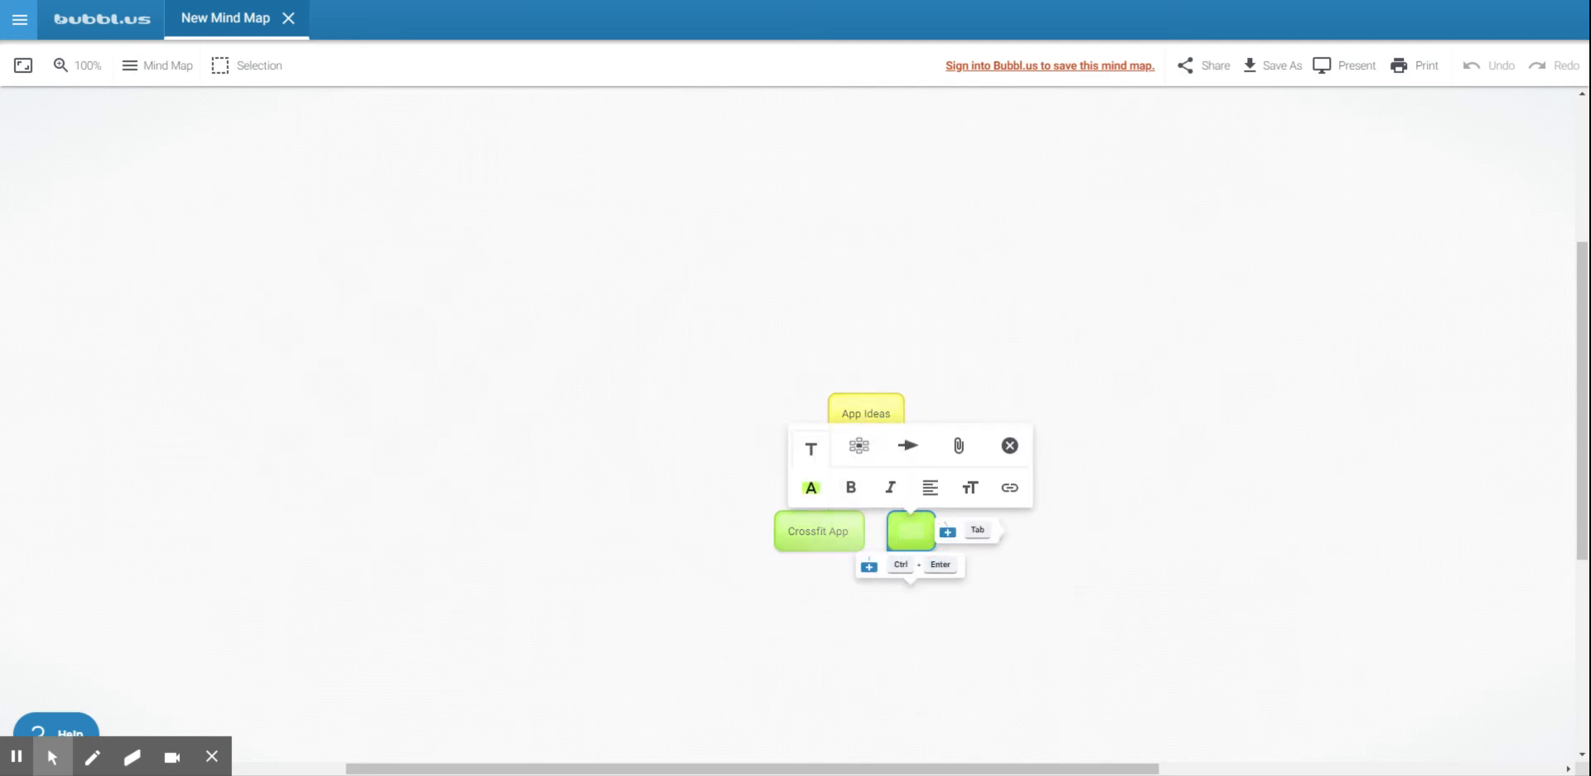
pyautogui.write('mental health')
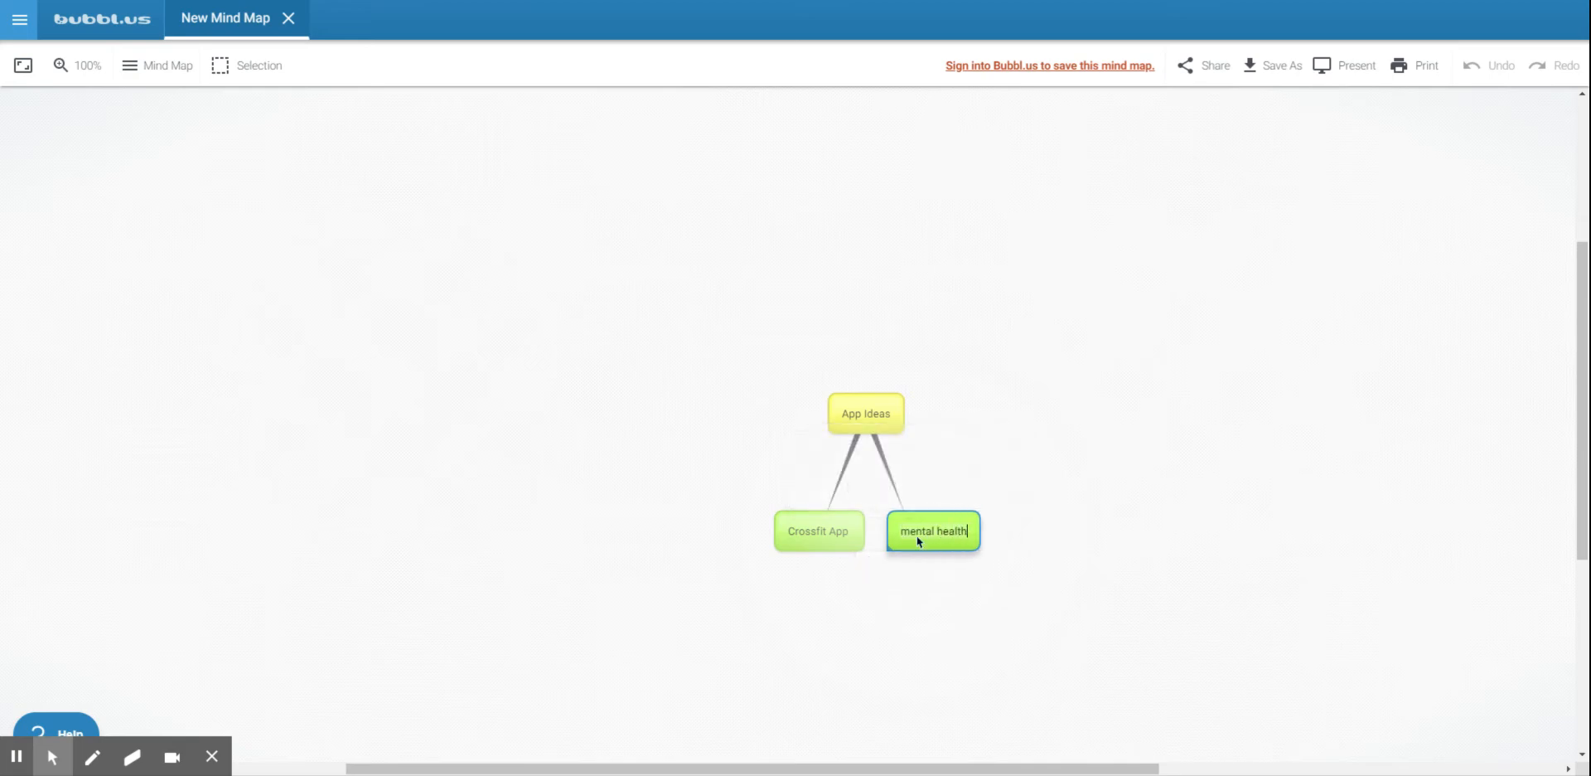
# Step: Add another child bubble to App Ideas labelled "Cheap or low cost"
pyautogui.click(844, 406)
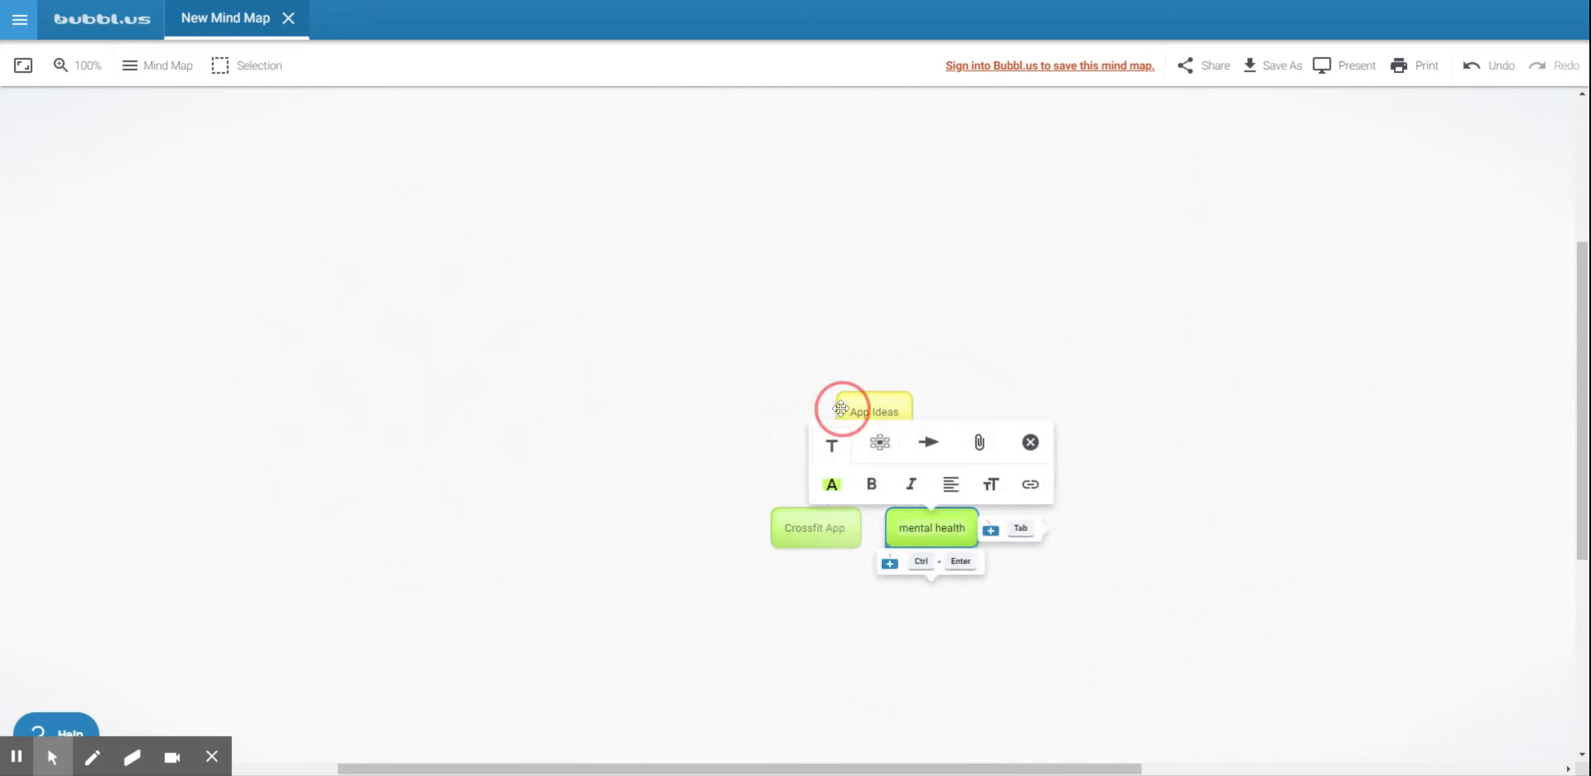
pyautogui.click(852, 406)
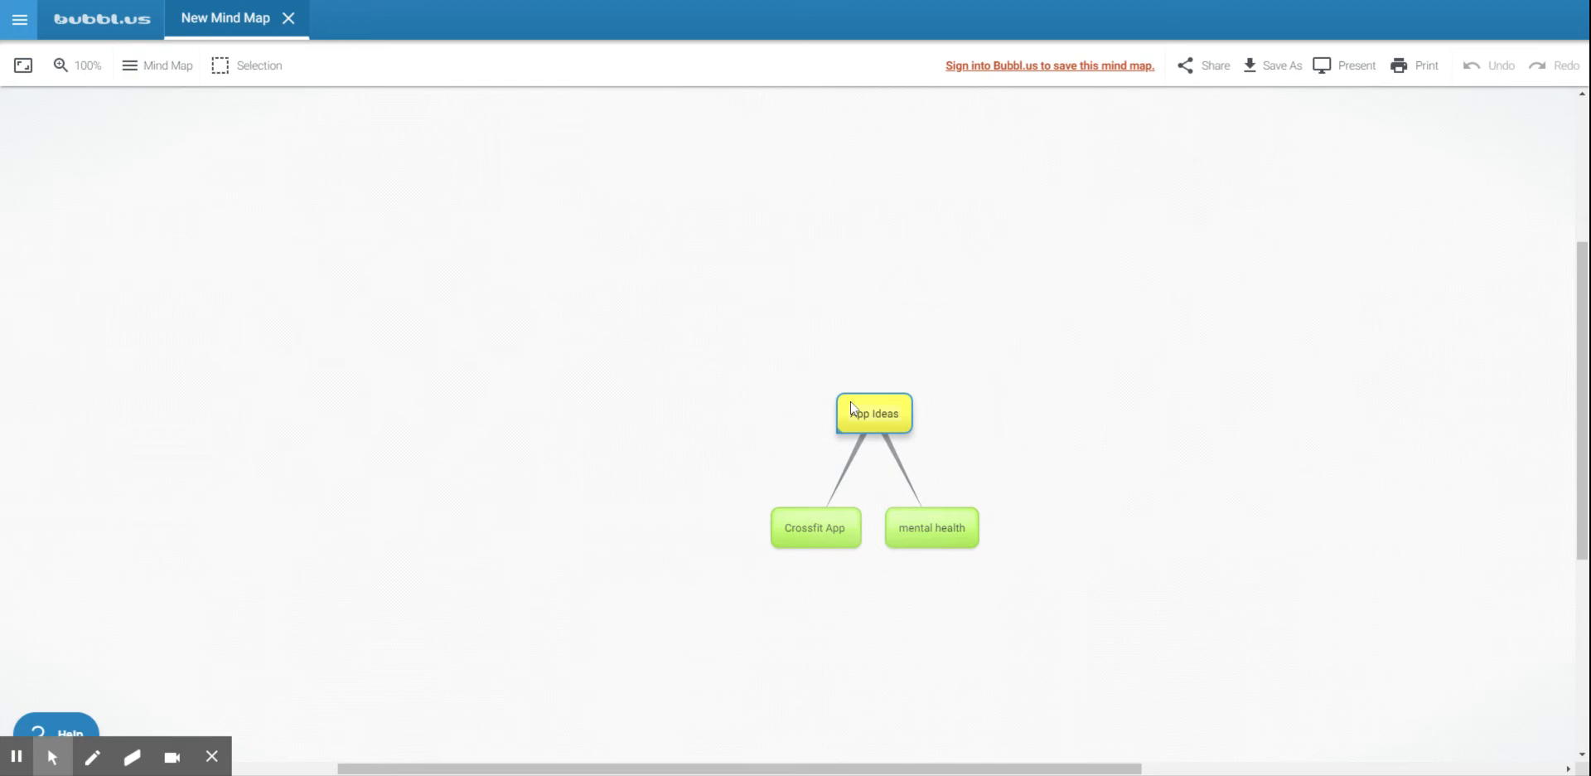
pyautogui.click(851, 406)
pyautogui.press('Tab')
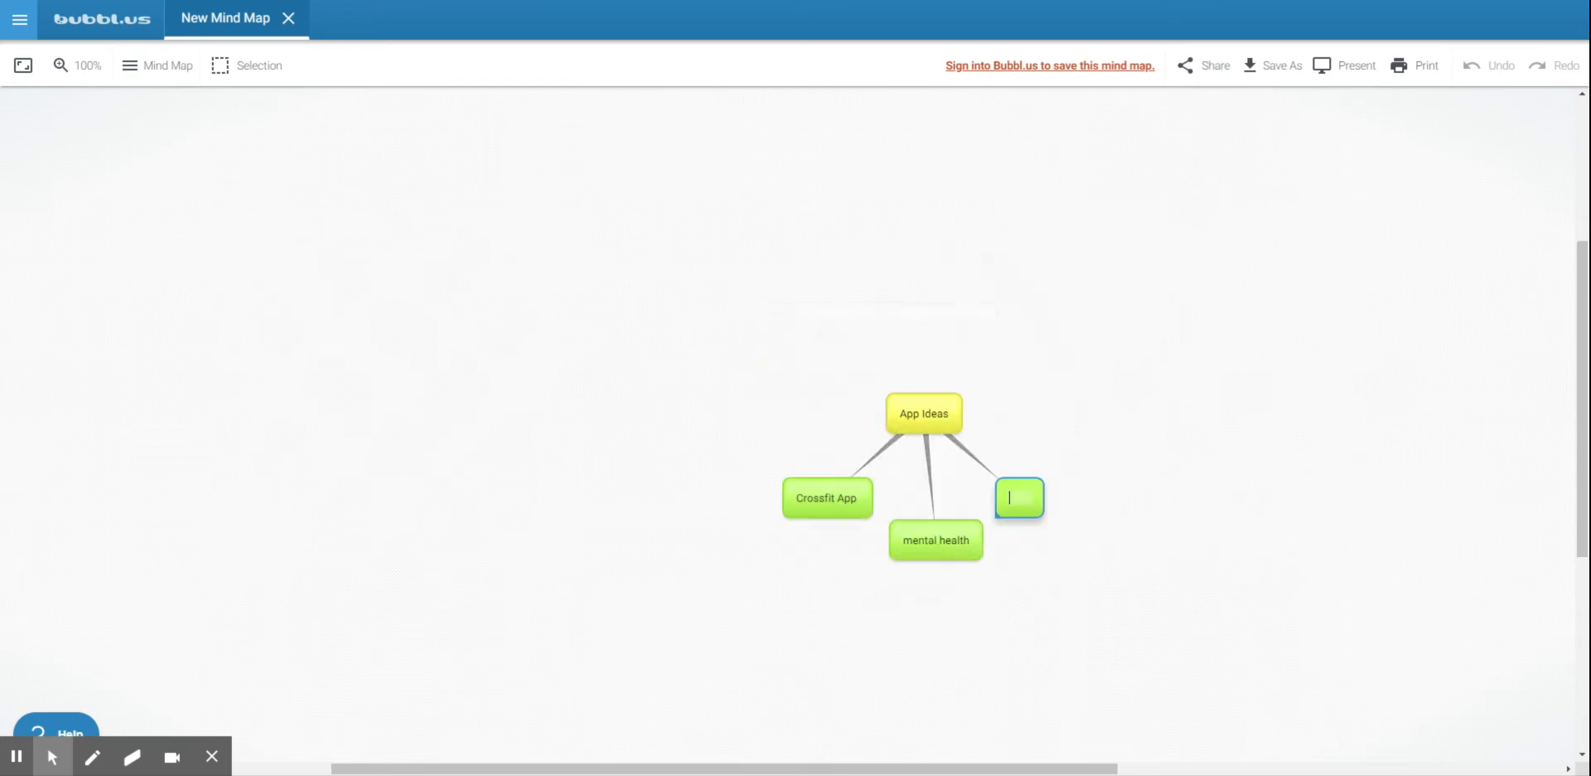
pyautogui.write('Cheap or c')
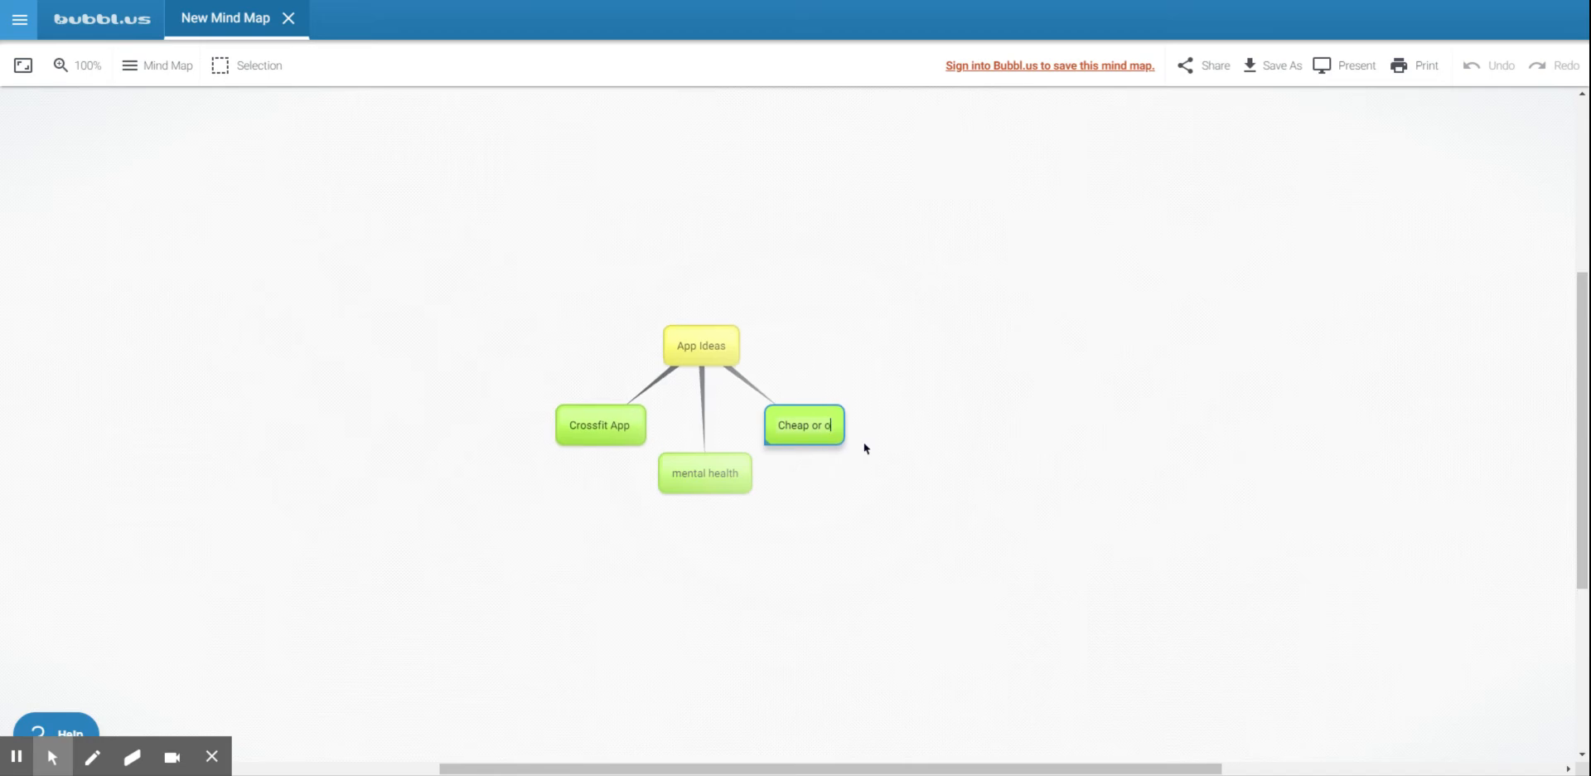
pyautogui.press('BackSpace')
pyautogui.write('low cost')
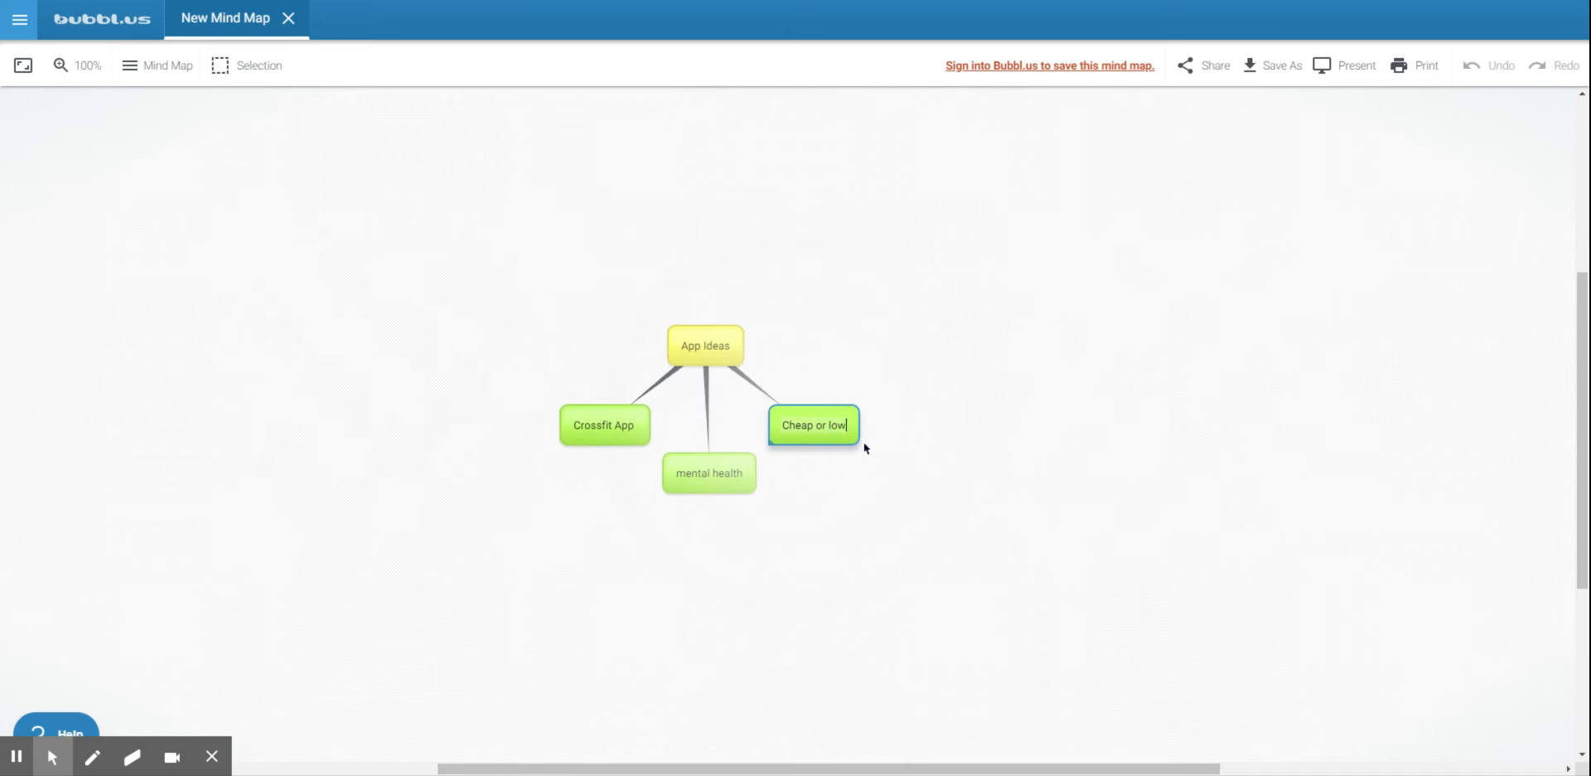
pyautogui.click(992, 544)
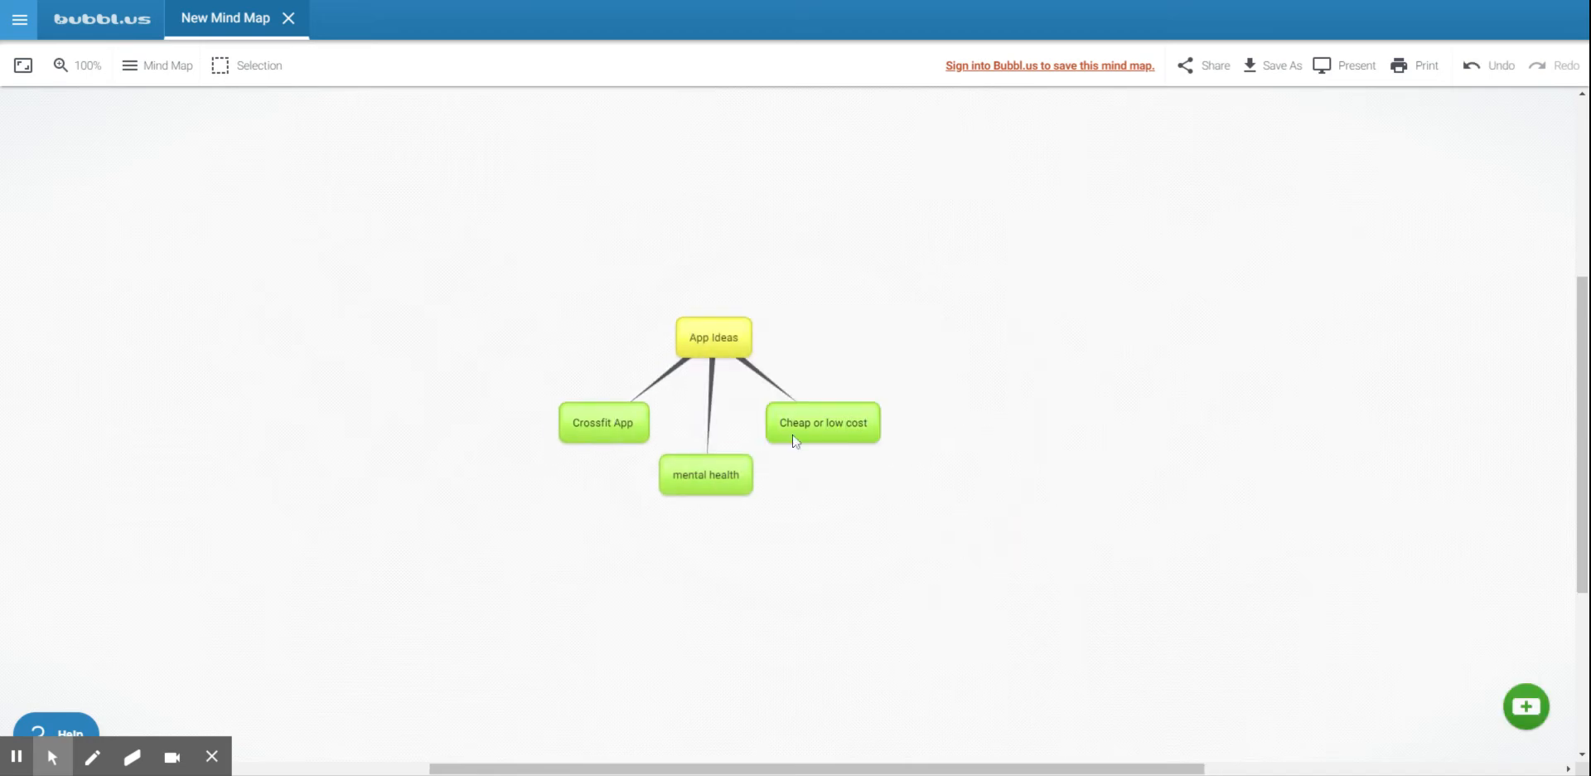
# Step: Add a child bubble to App Ideas labelled "Home workouts"
pyautogui.click(717, 337)
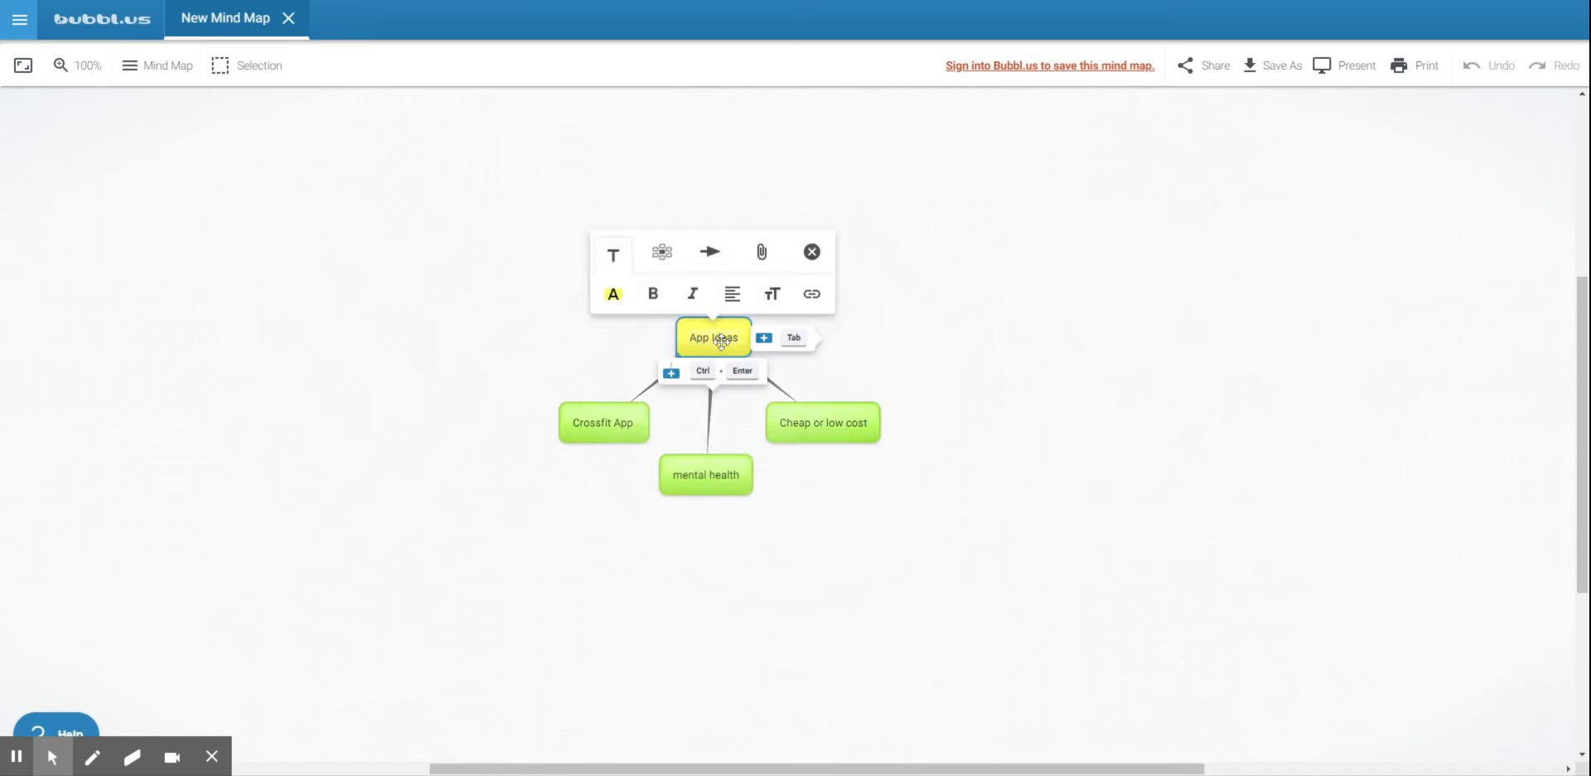
pyautogui.press('Tab')
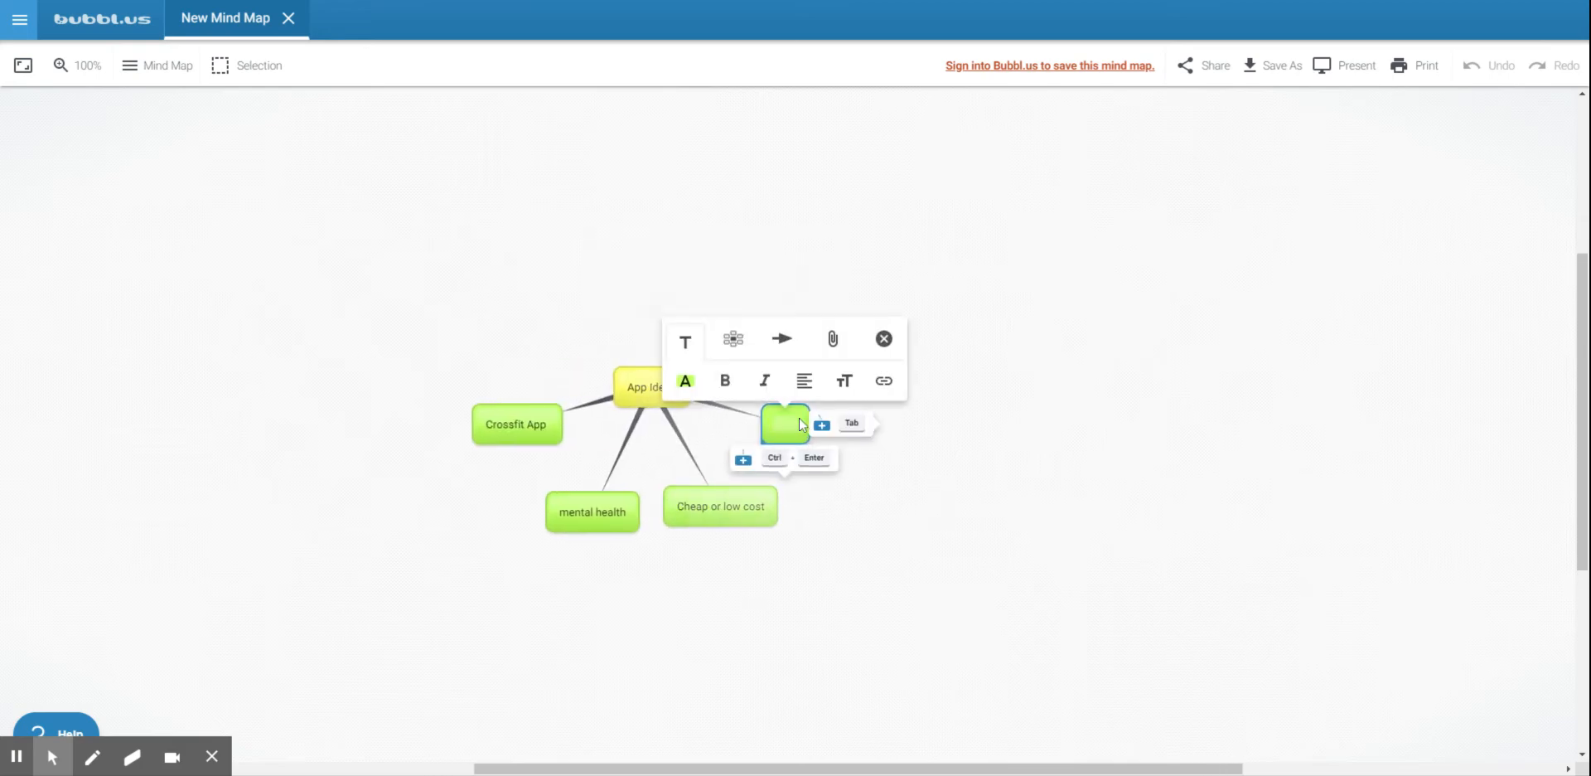
pyautogui.write('Homeworks')
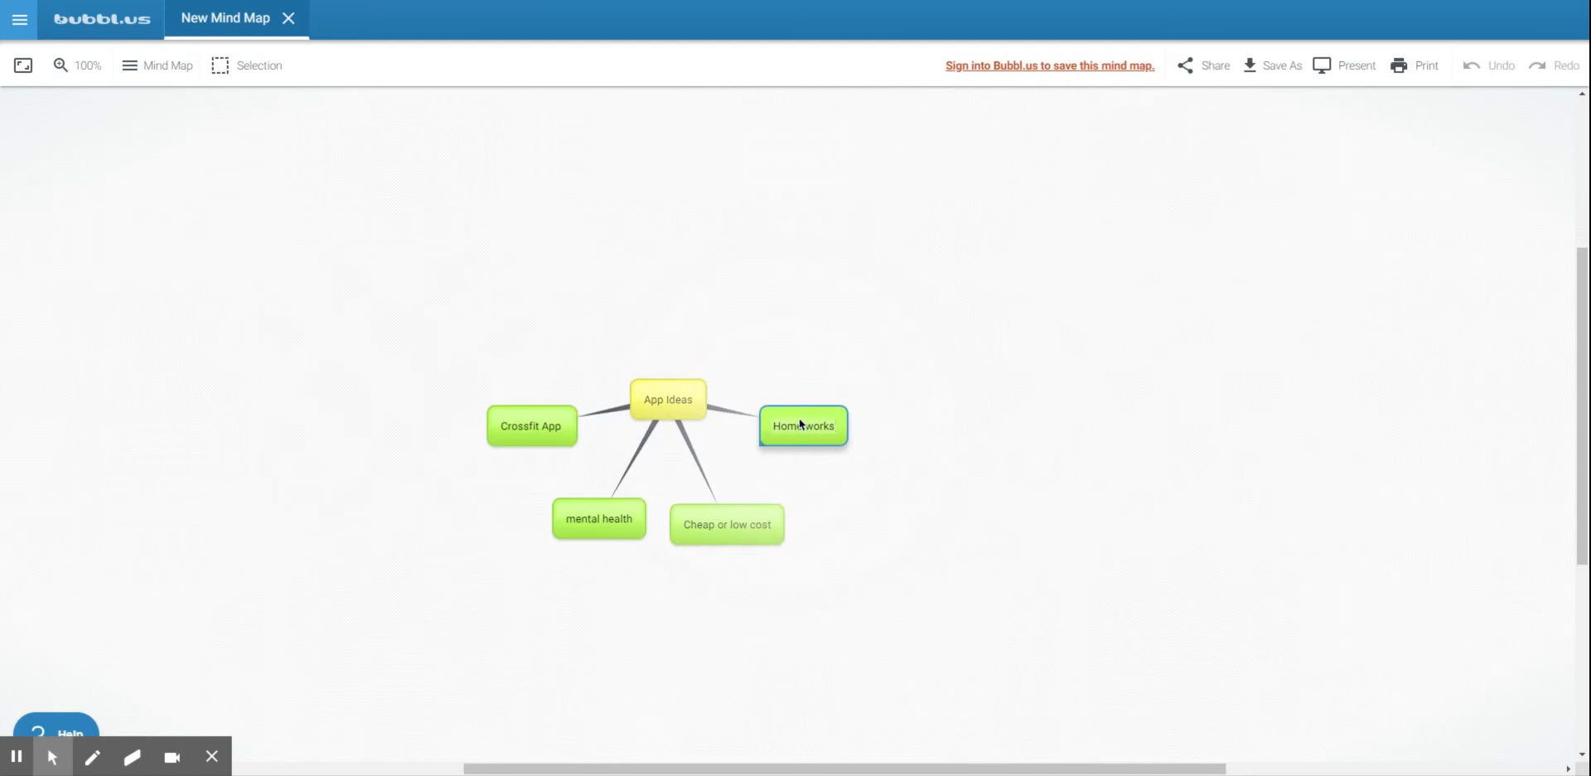
pyautogui.press('BackSpace')
pyautogui.write('outs')
# Step: Add a child bubble to App Ideas labelled "Easy to use"
pyautogui.click(672, 394)
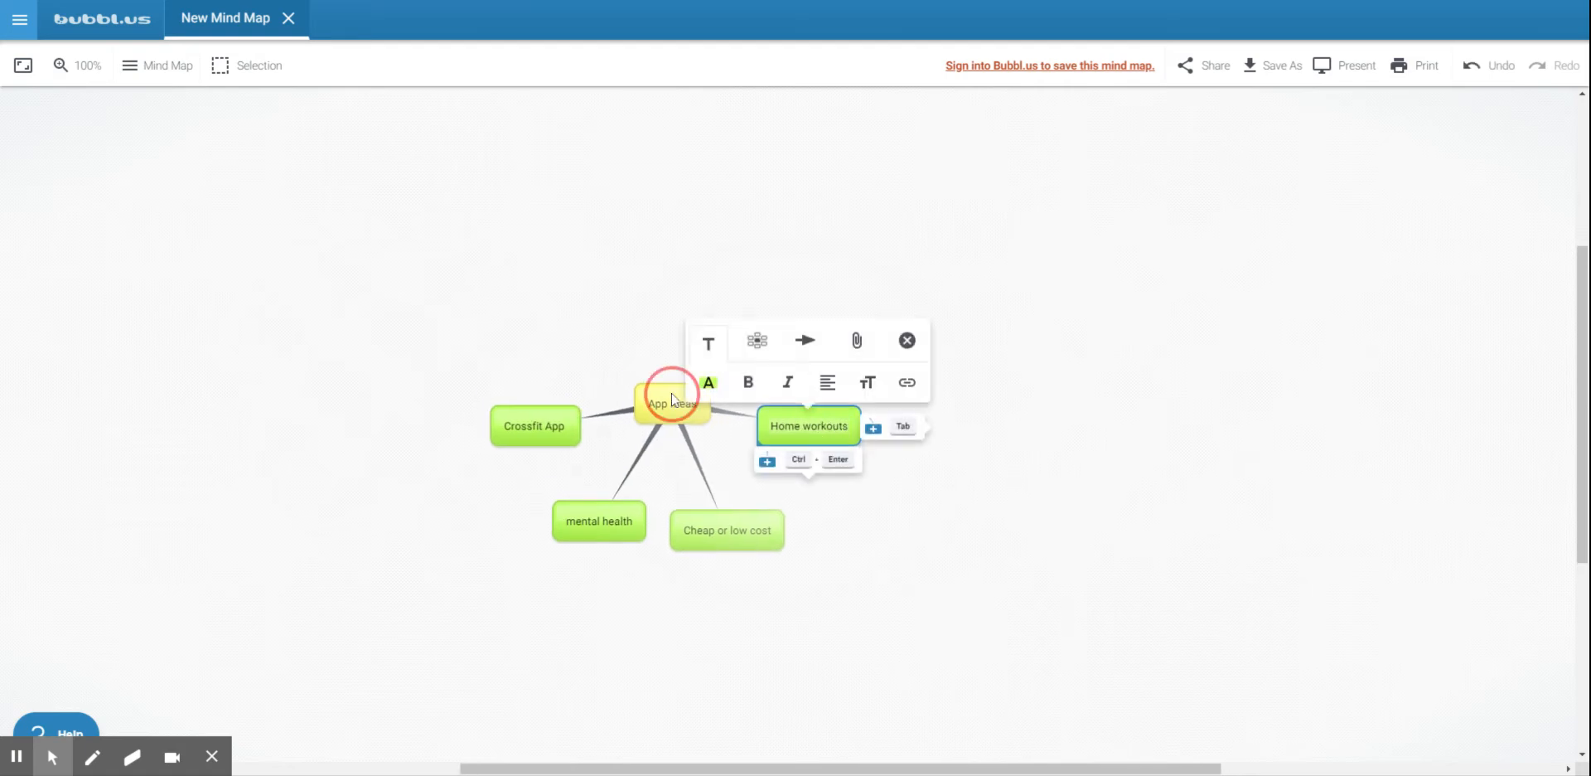
pyautogui.hotkey('ctrl', 'Return')
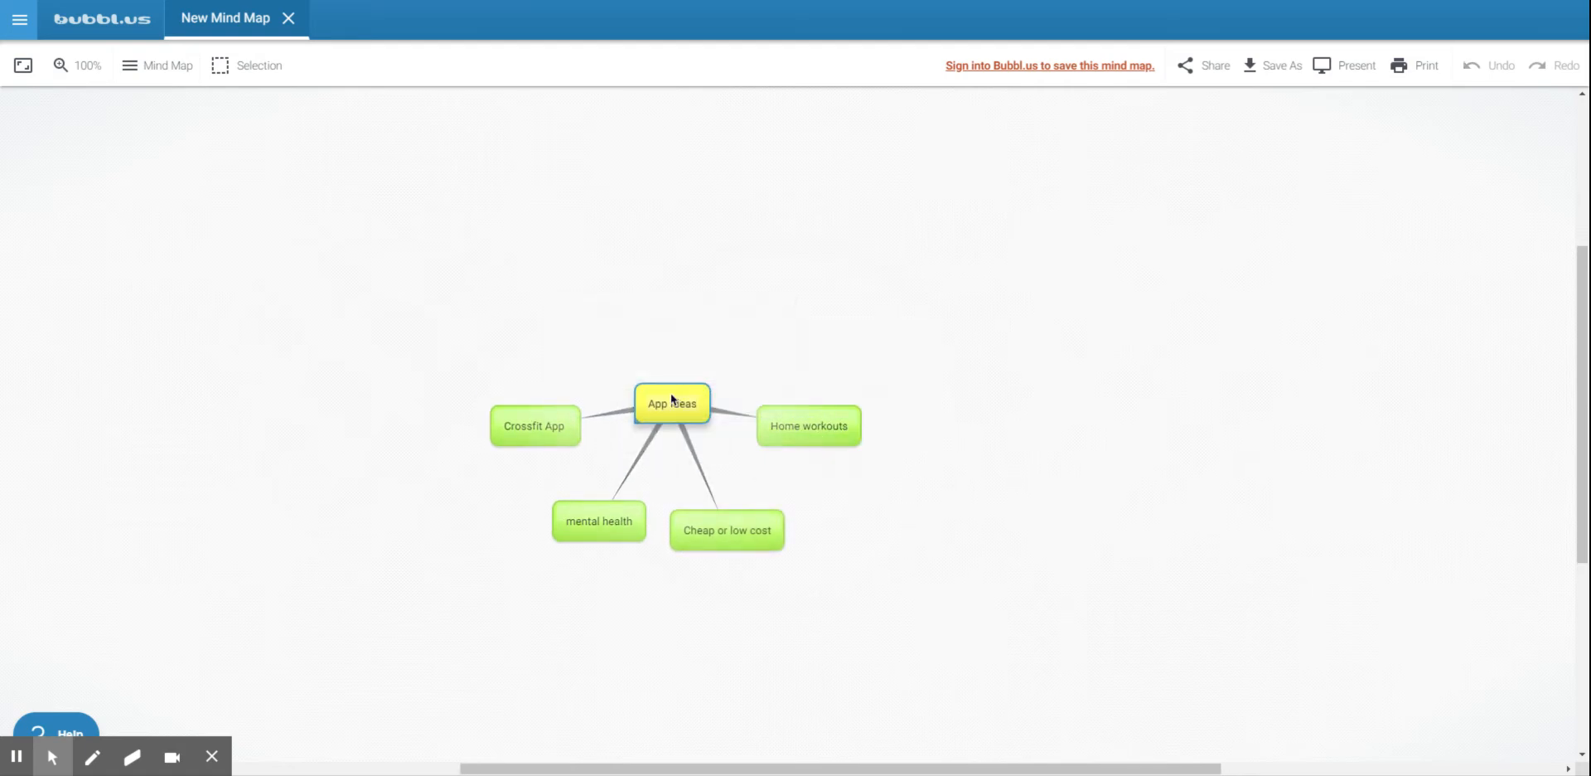
pyautogui.press('Tab')
pyautogui.write('asy ')
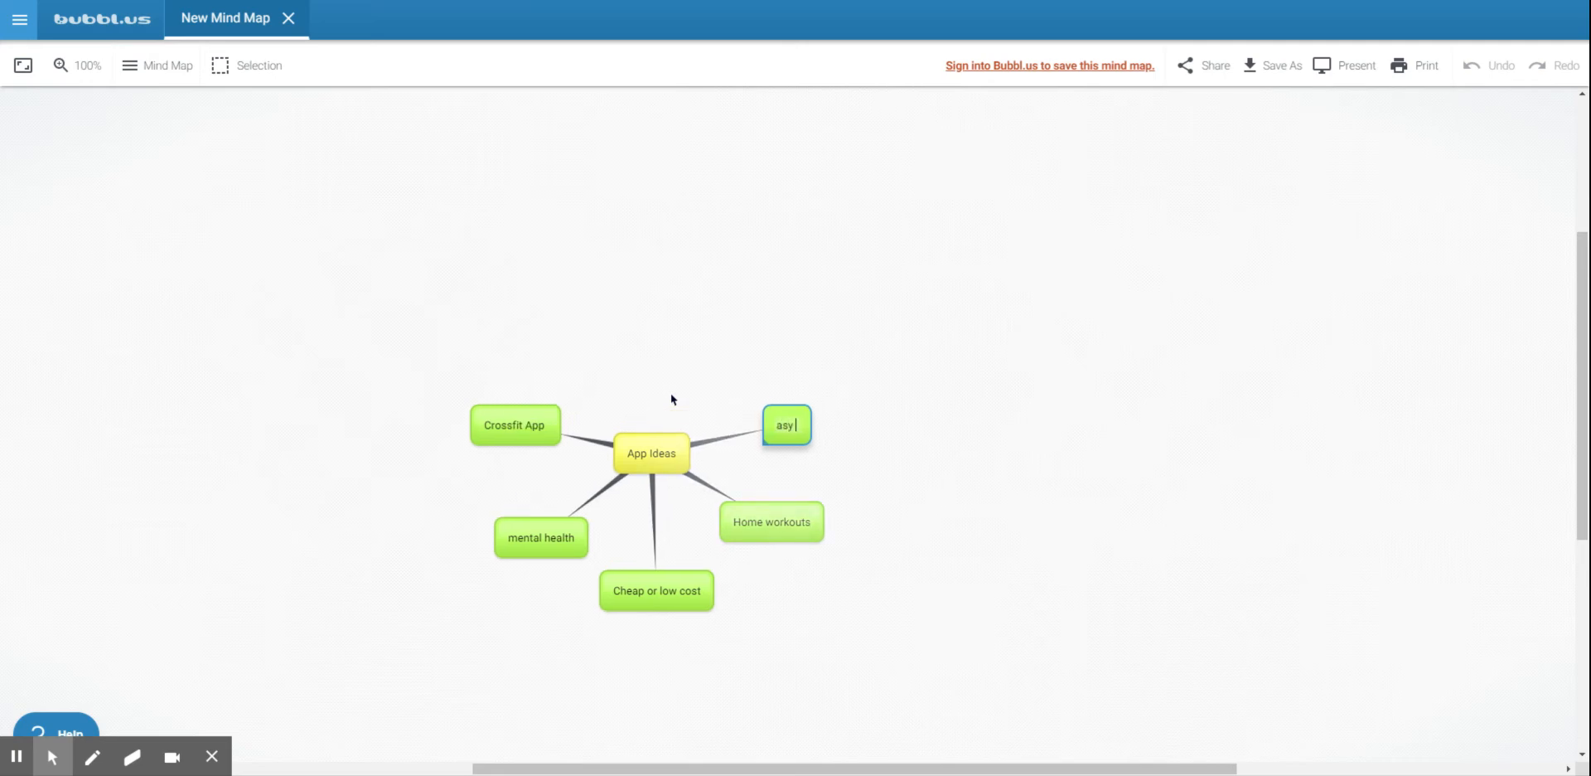
pyautogui.write('to')
pyautogui.press('BackSpace')
pyautogui.press('BackSpace')
pyautogui.press('BackSpace')
pyautogui.write('sy to use')
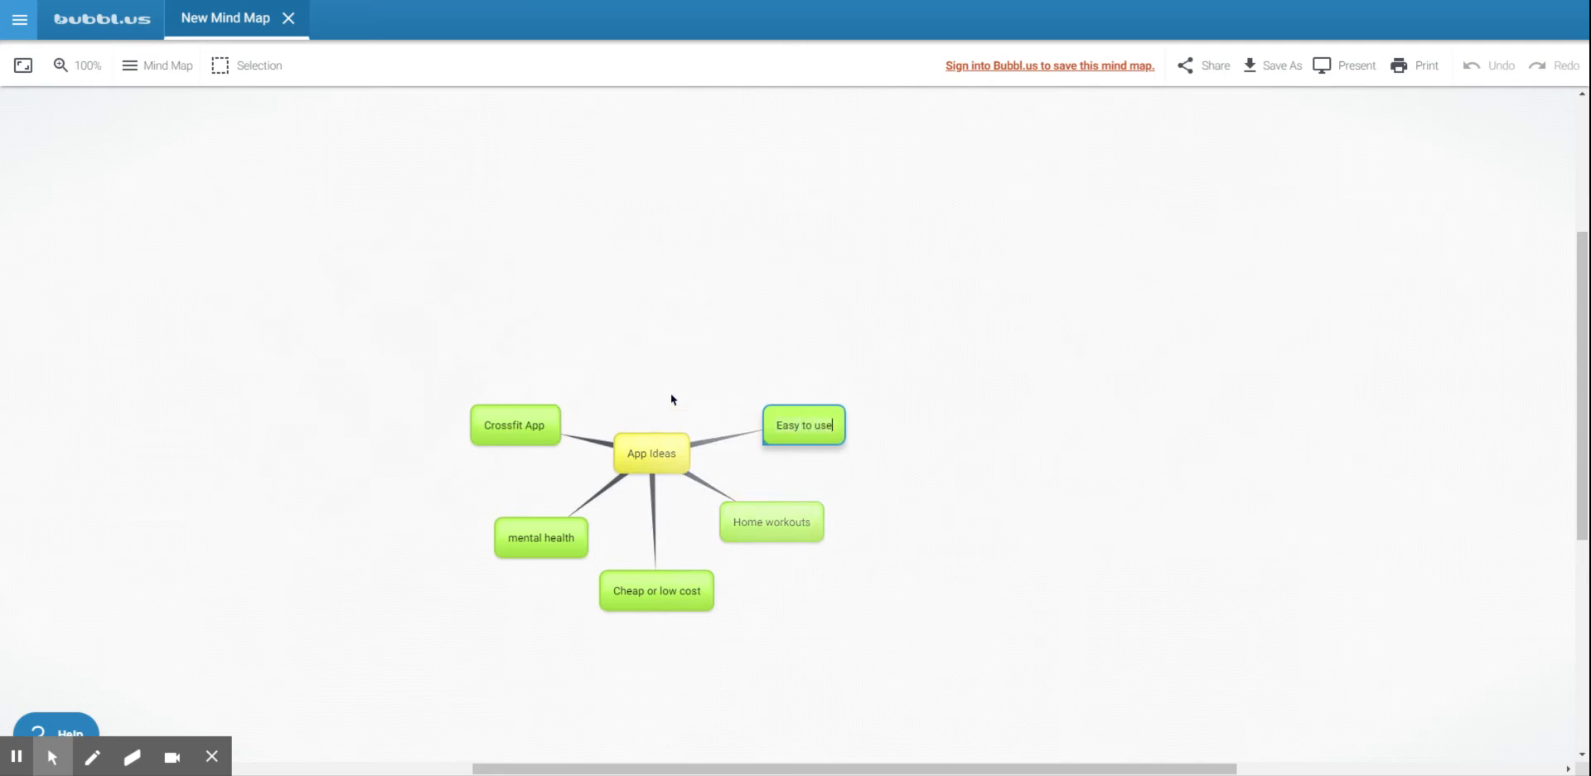
pyautogui.press('Return')
# Step: Add a child bubble to App Ideas labelled "Colour schemes and branding"
pyautogui.click(656, 469)
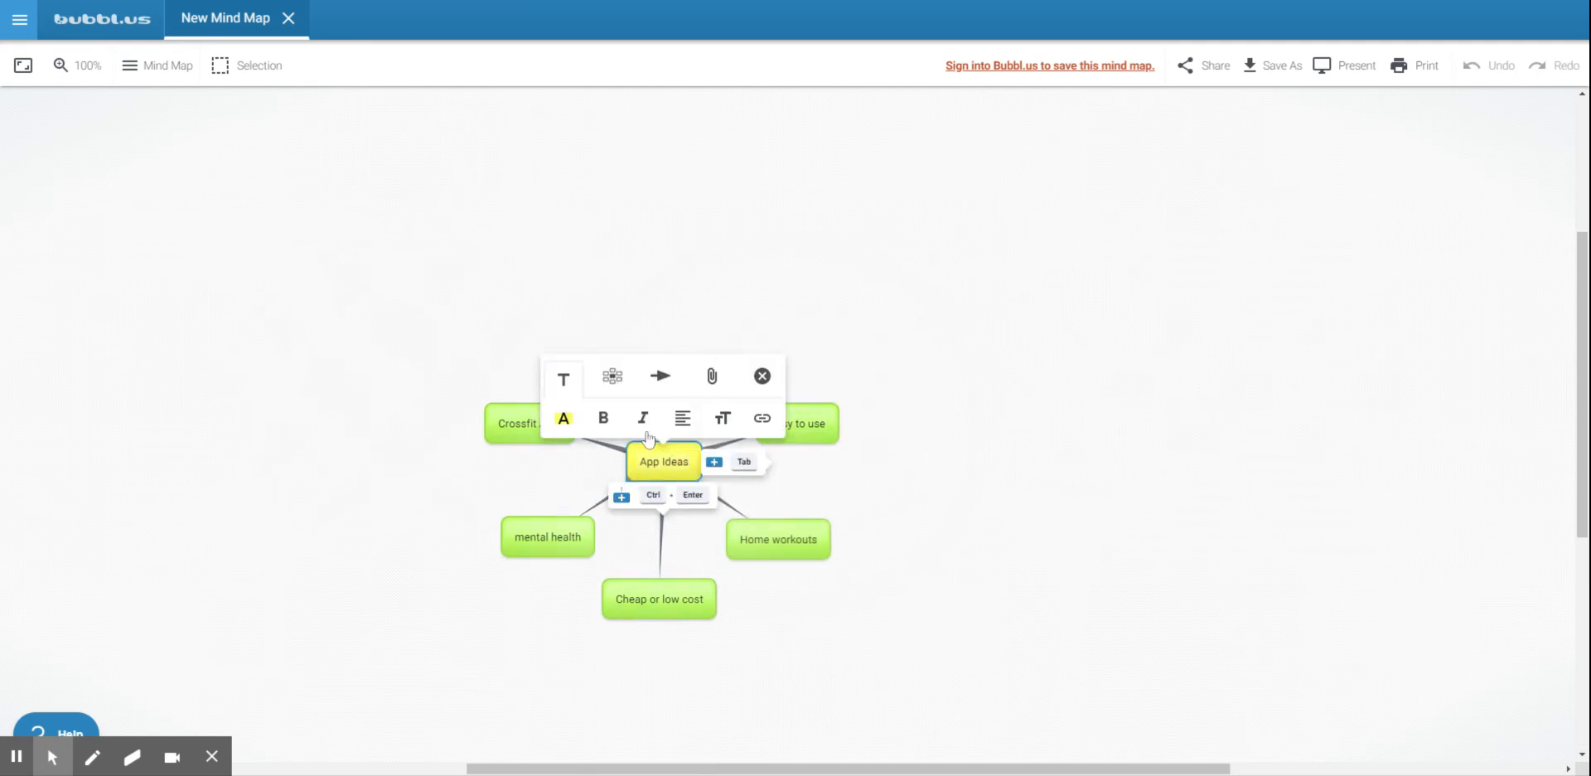
pyautogui.press('Tab')
pyautogui.write('Co')
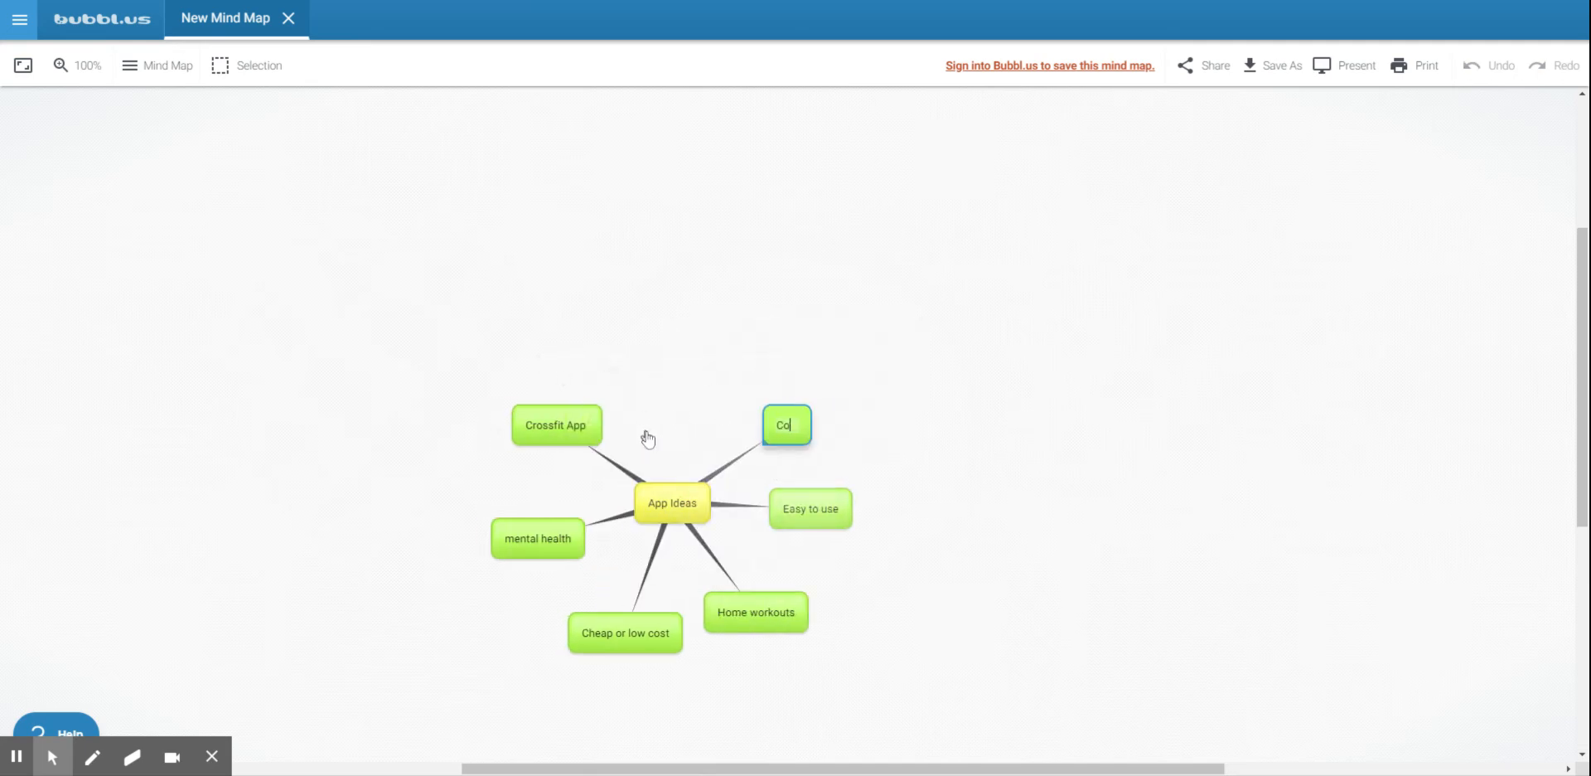
pyautogui.write('lour schems')
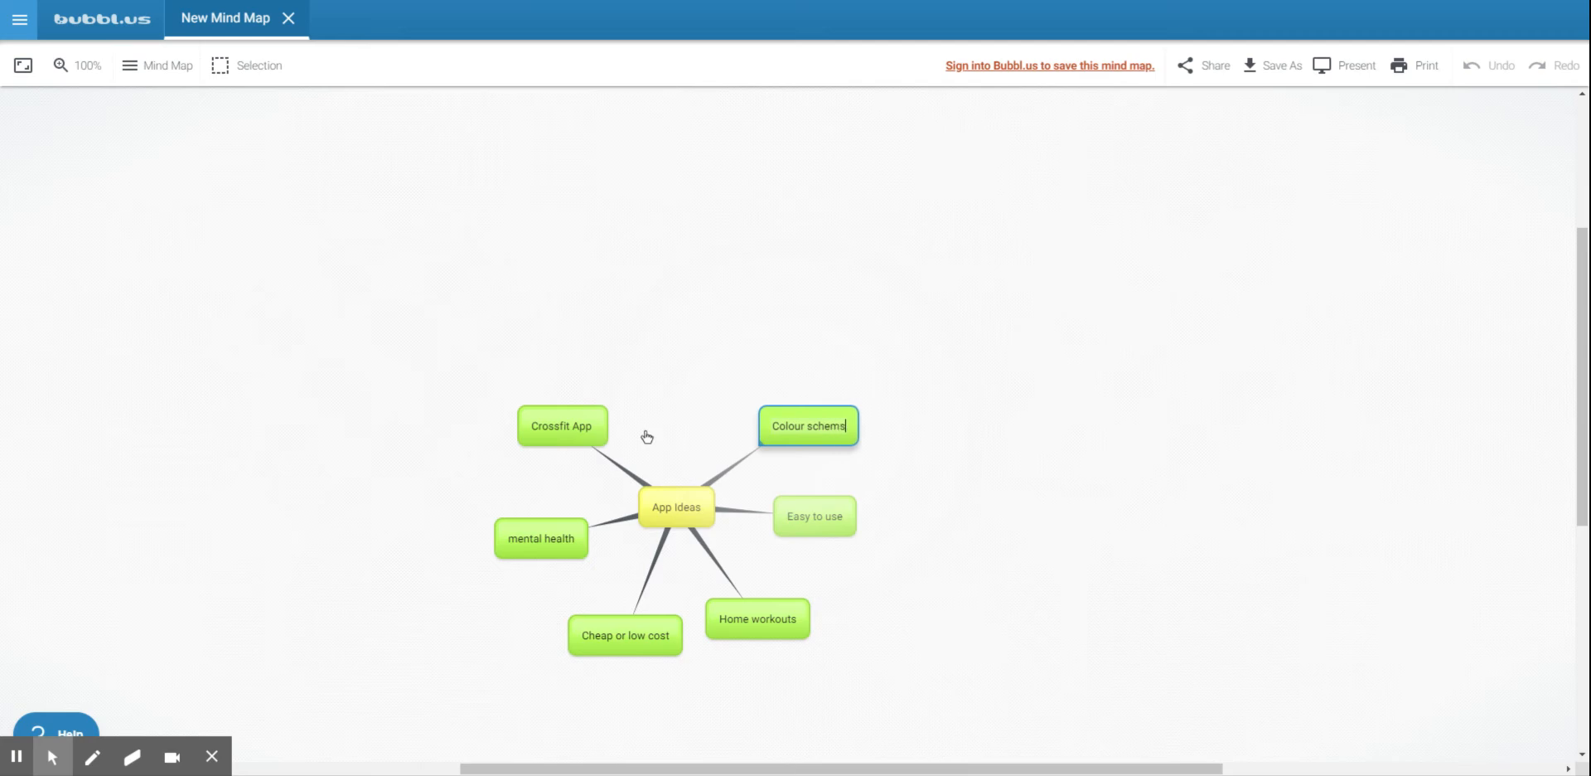
pyautogui.press('BackSpace')
pyautogui.write('es and brandin')
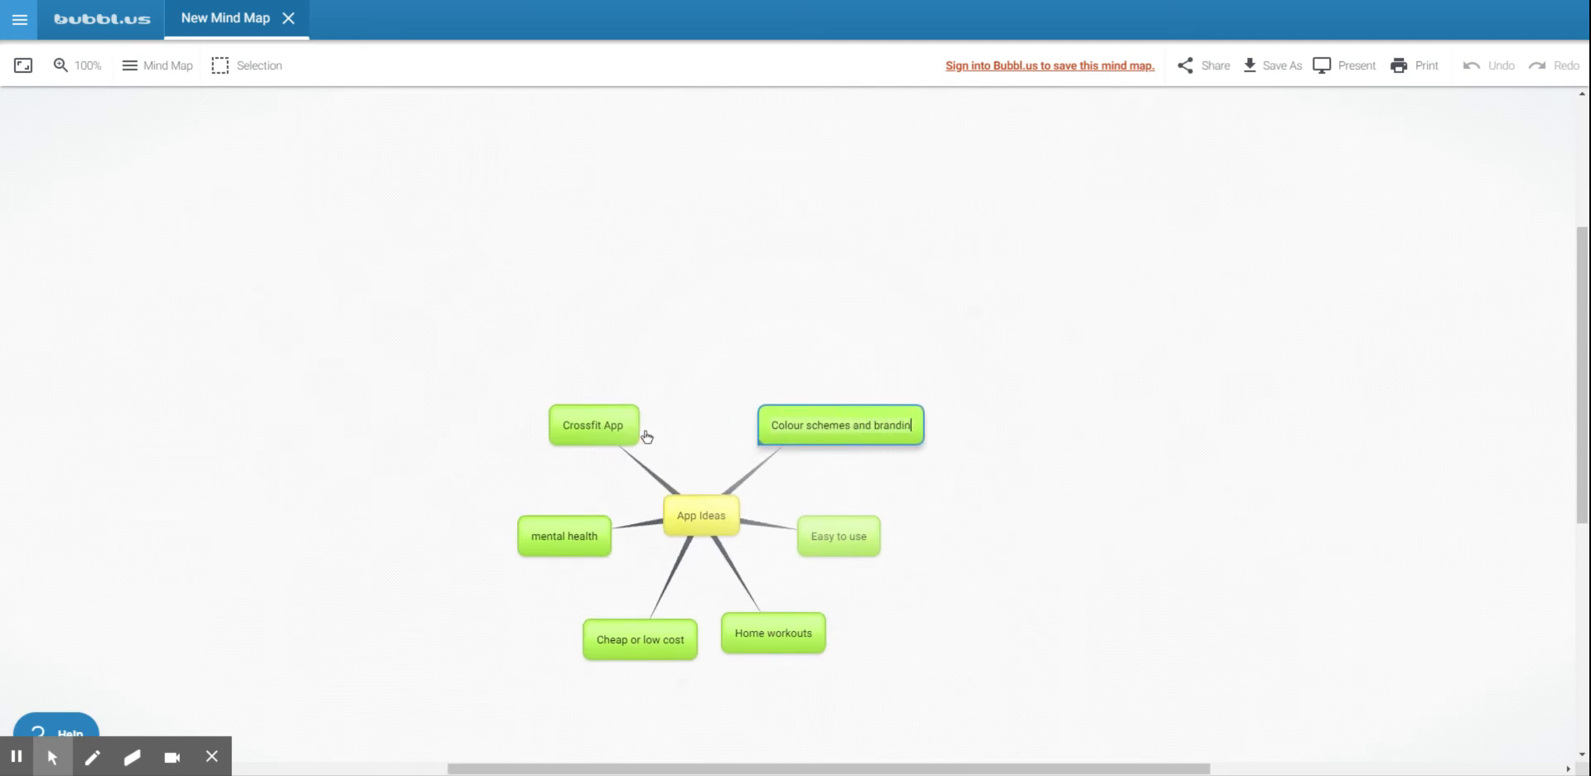
pyautogui.write('g')
pyautogui.press('Return')
# Step: Add a child bubble to App Ideas labelled "All fitness level friendly"
pyautogui.click(718, 486)
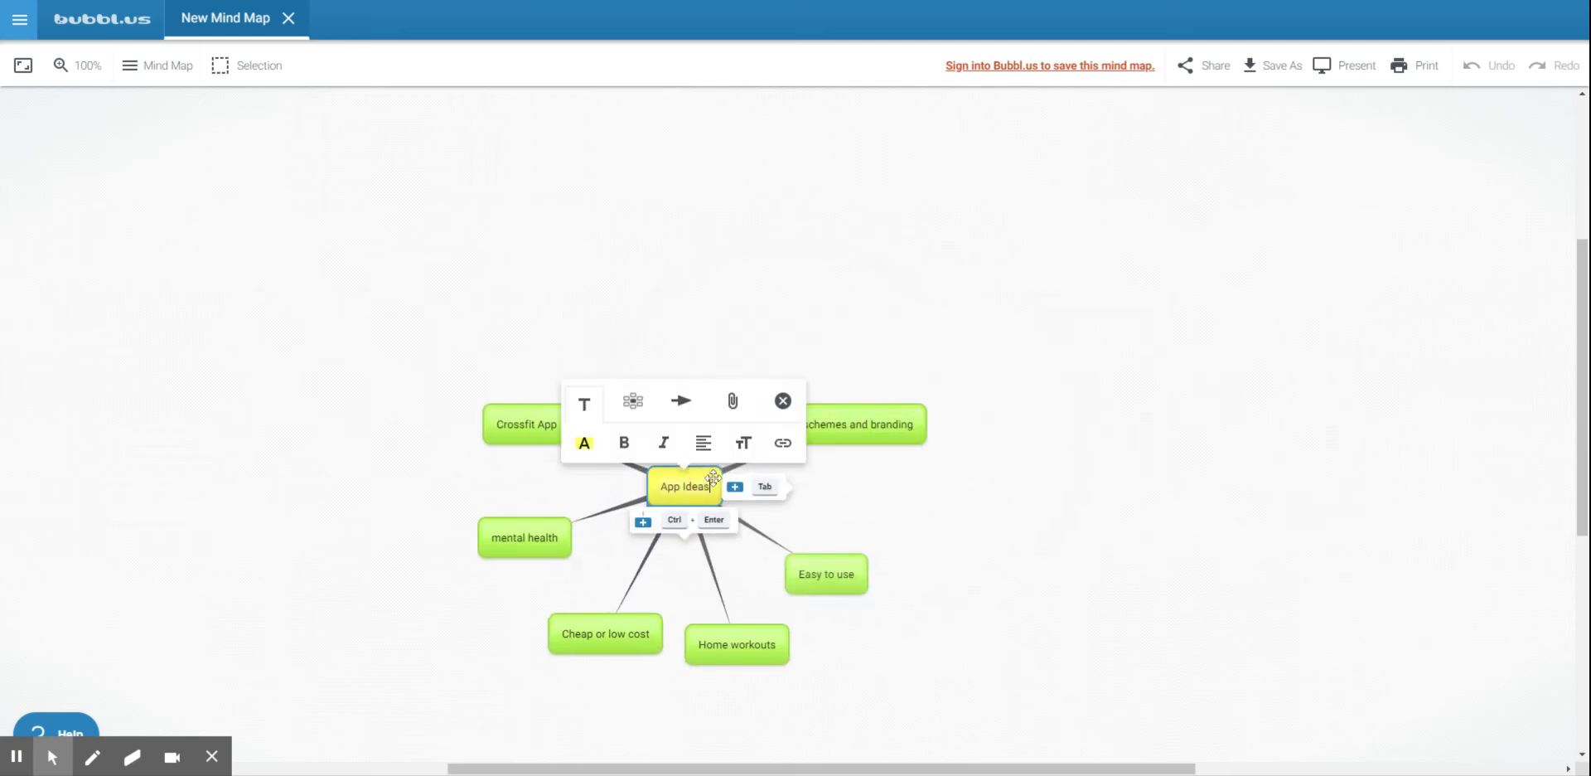
pyautogui.press('Tab')
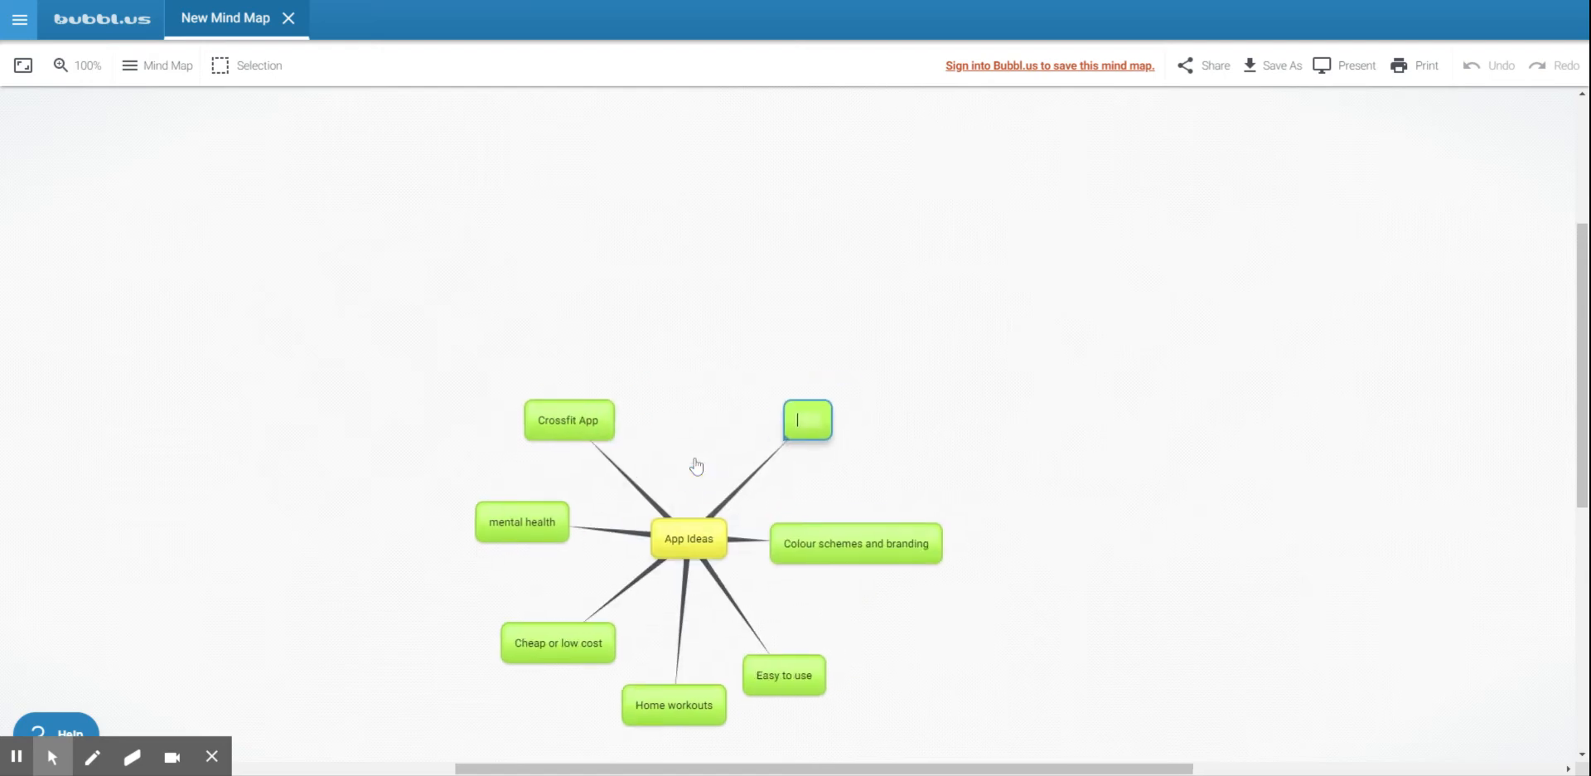
pyautogui.write('All fitness le')
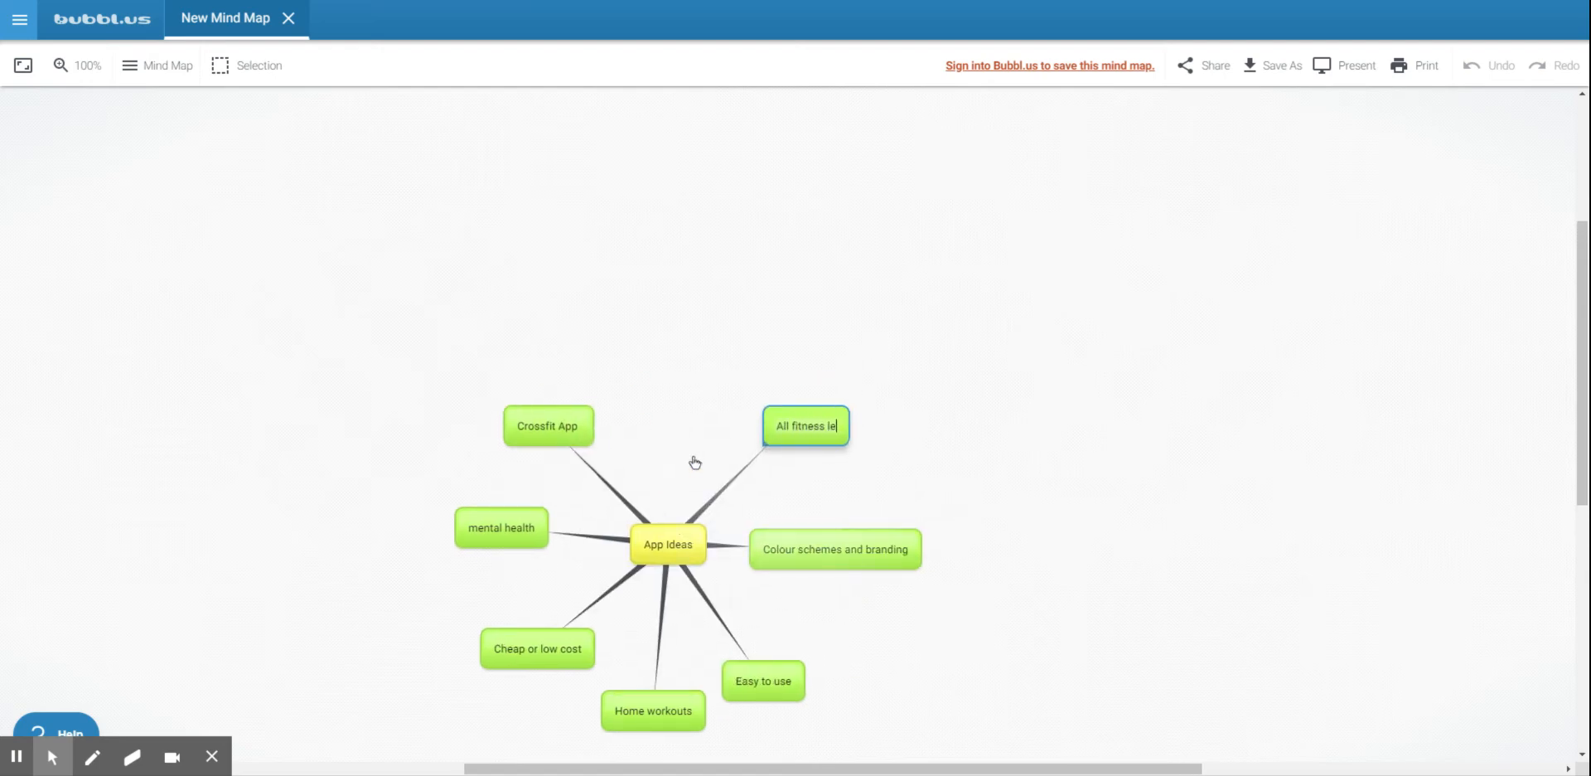
pyautogui.write('vel friendly')
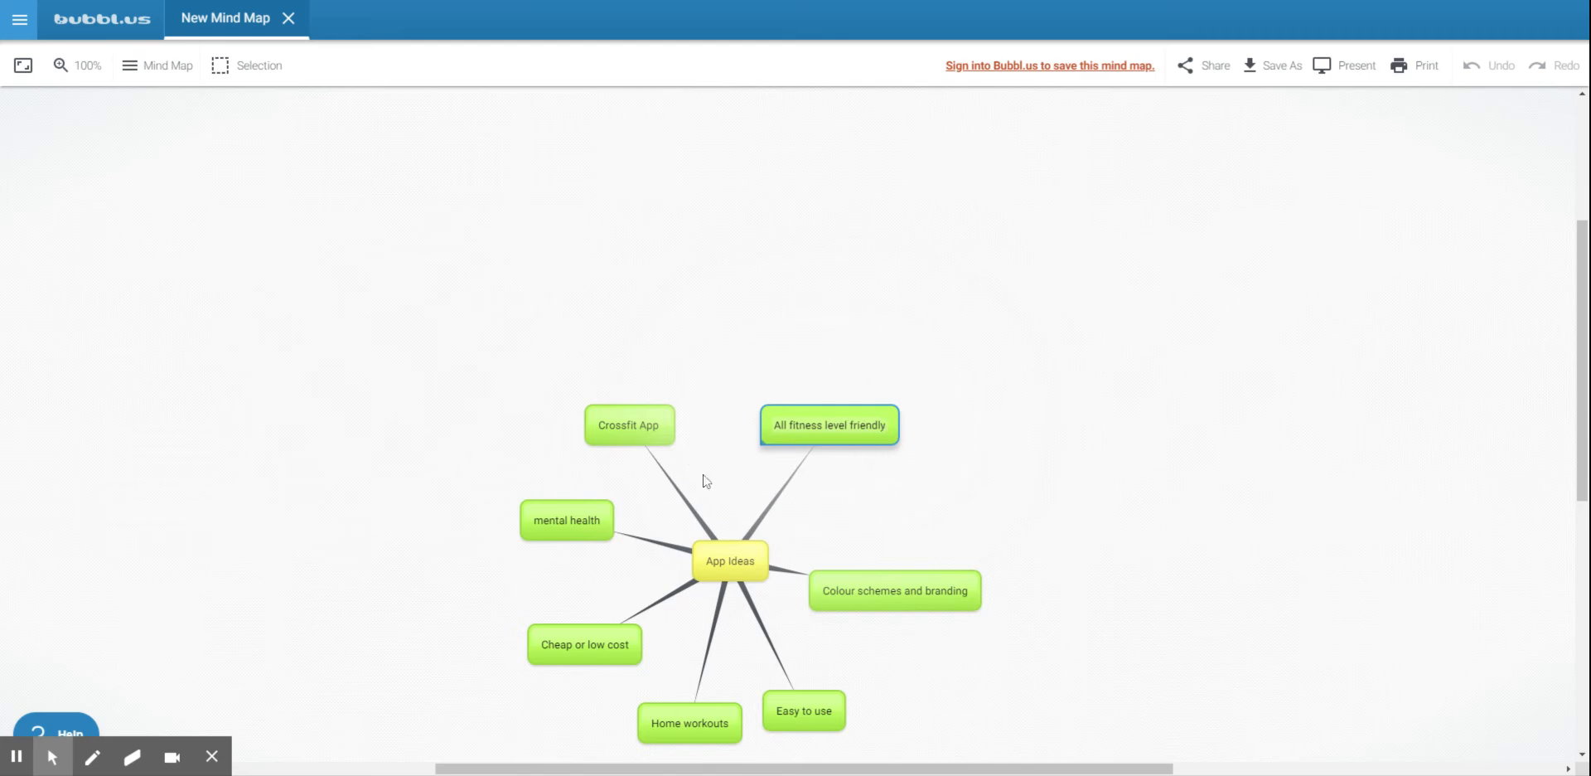
pyautogui.click(1323, 490)
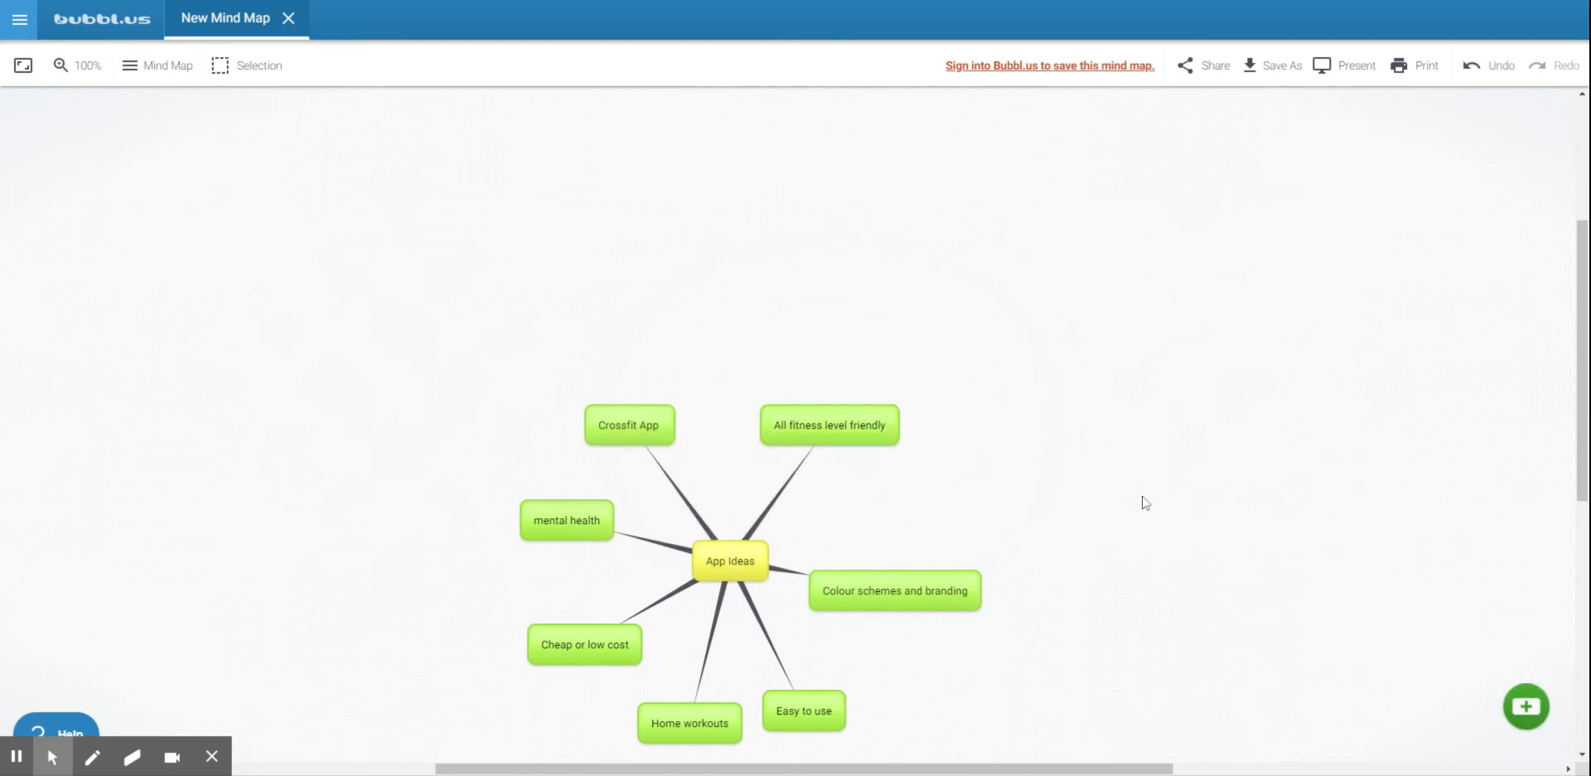
# Step: Add a child bubble to App Ideas labelled "Kids sections"
pyautogui.click(735, 558)
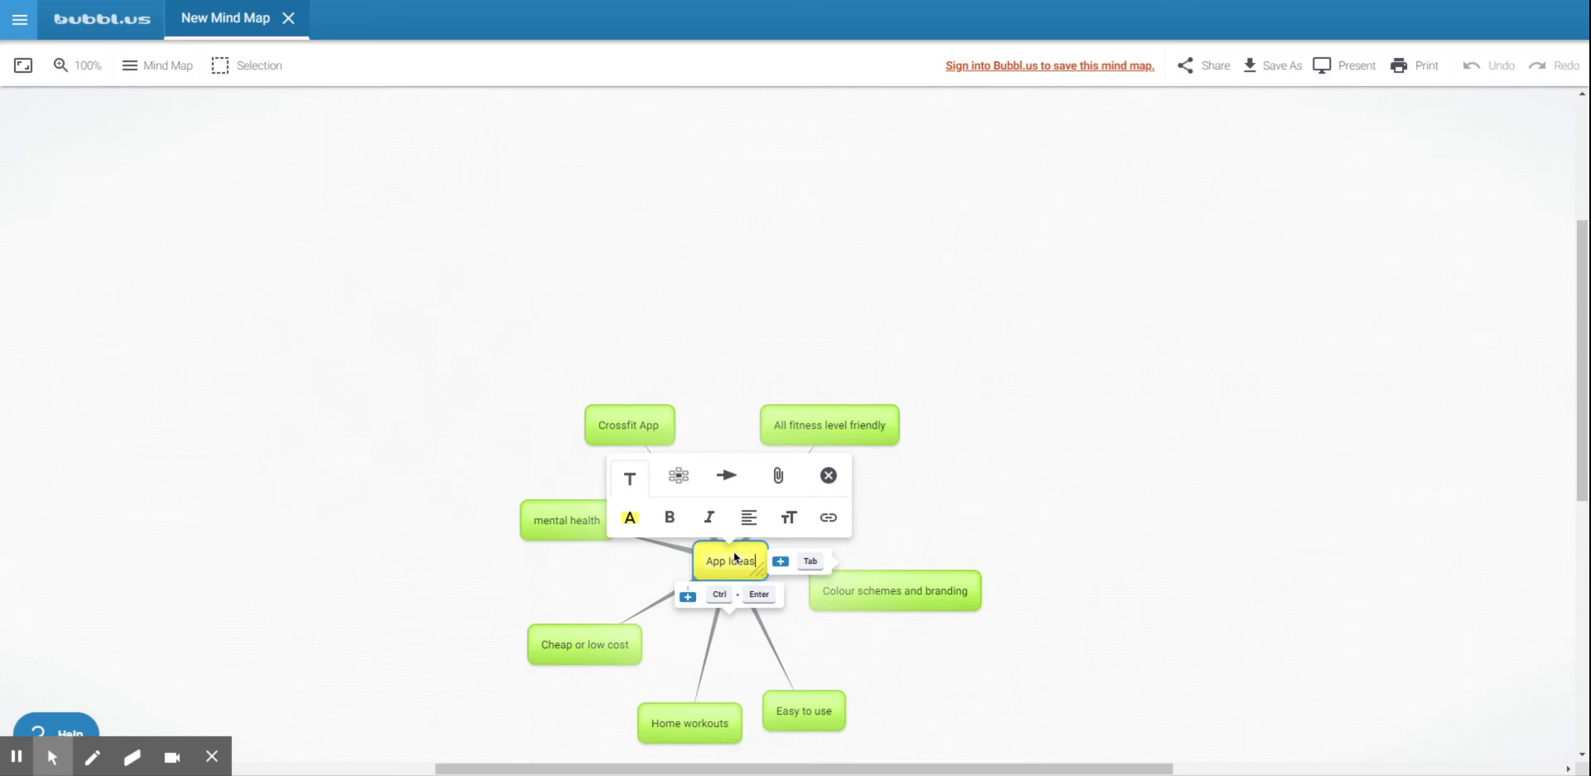
pyautogui.press('Tab')
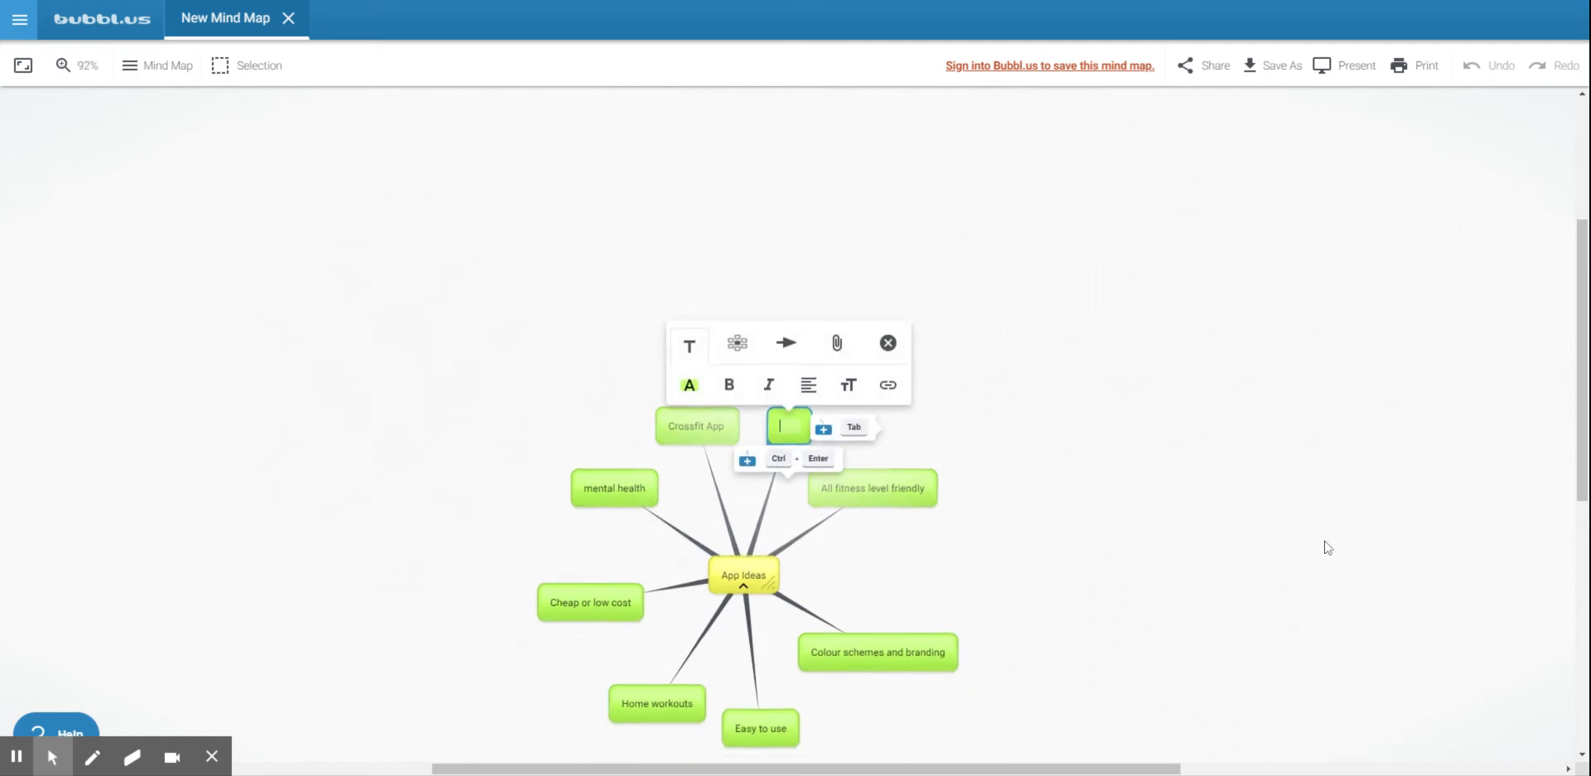
pyautogui.scroll(1, 1340, 516)
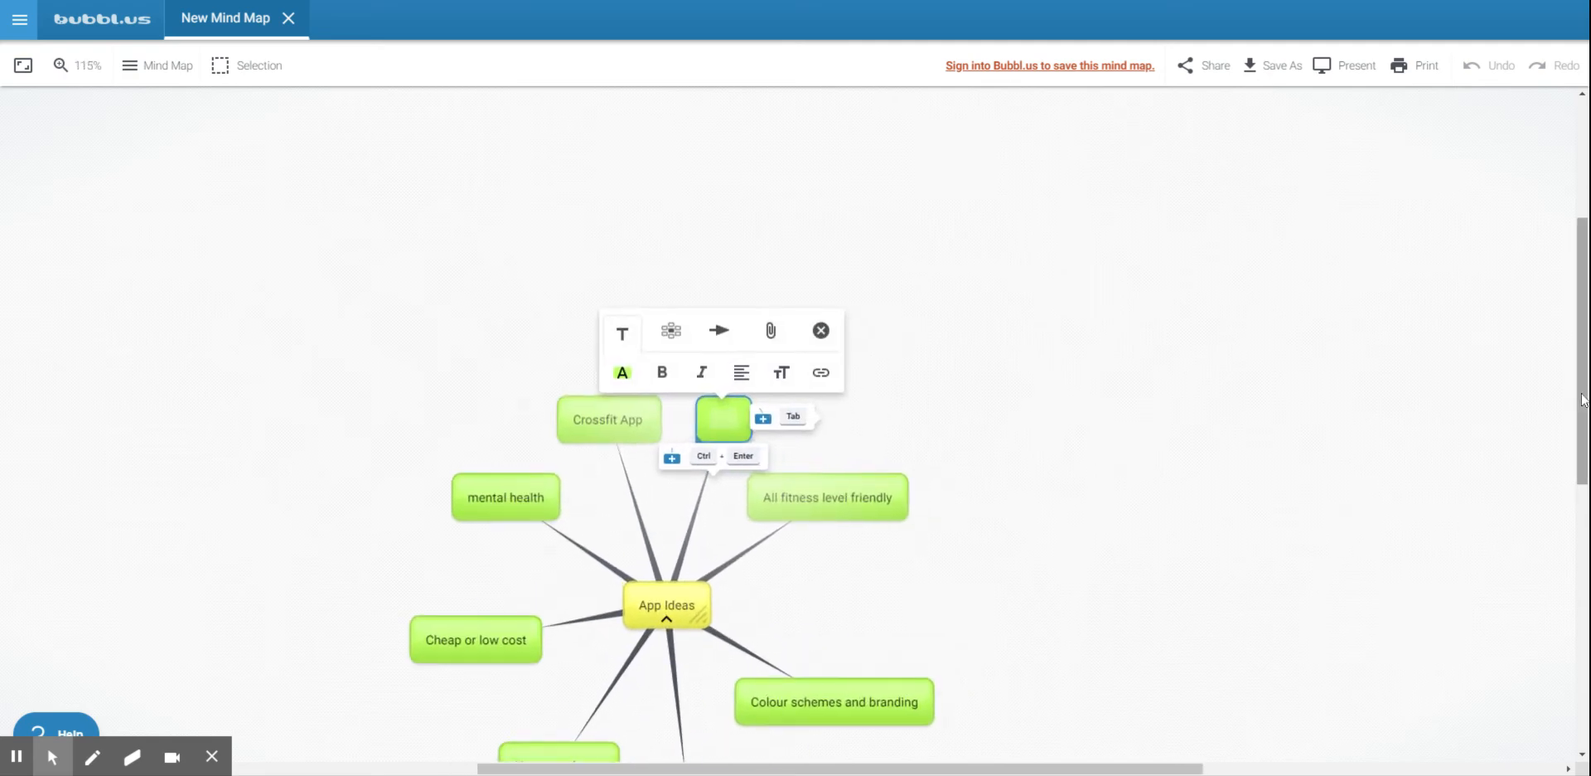
pyautogui.scroll(-2, 1579, 394)
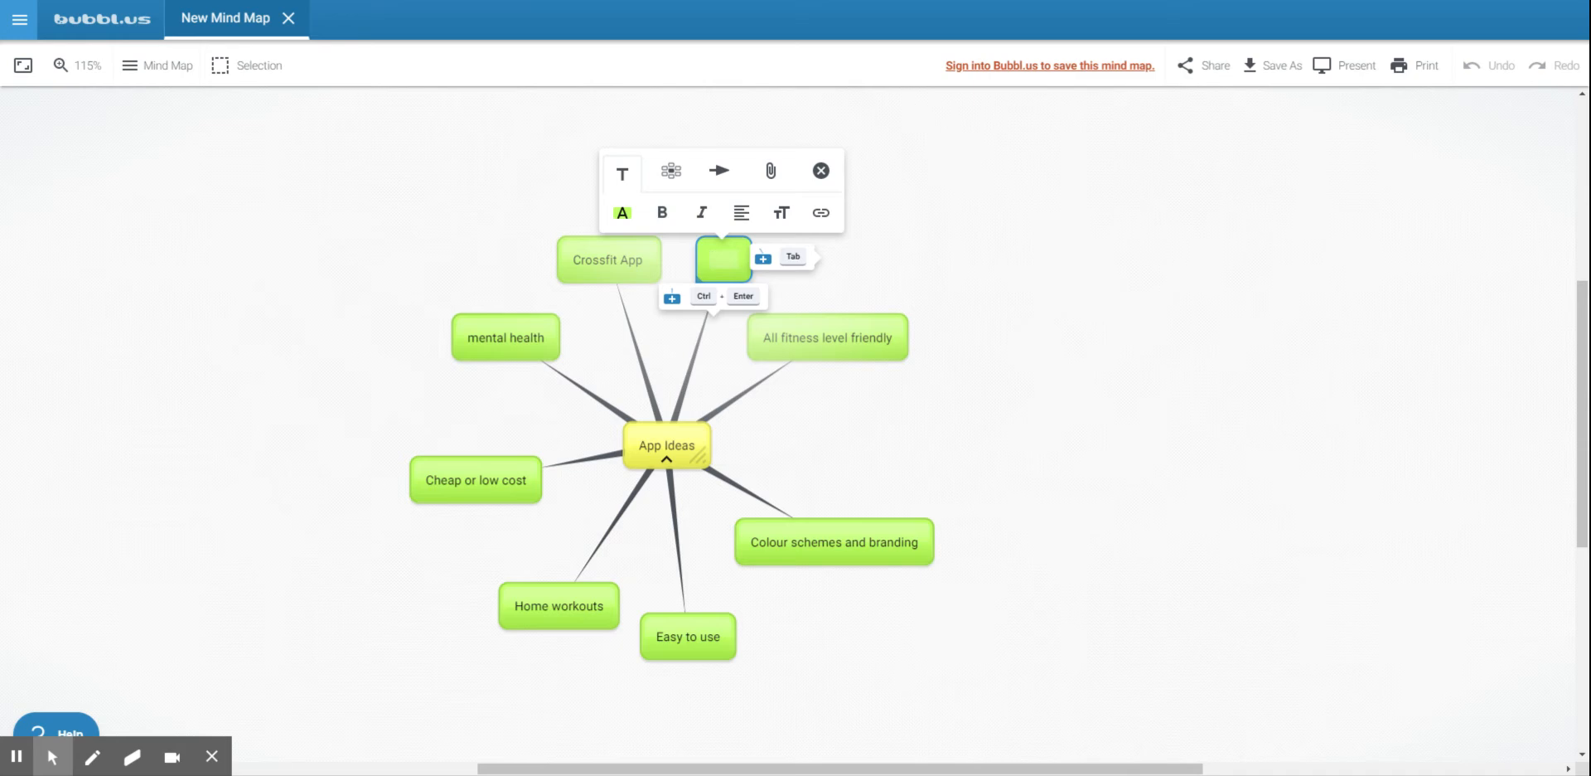
pyautogui.write('Cidss s')
pyautogui.press('BackSpace')
pyautogui.press('BackSpace')
pyautogui.press('BackSpace')
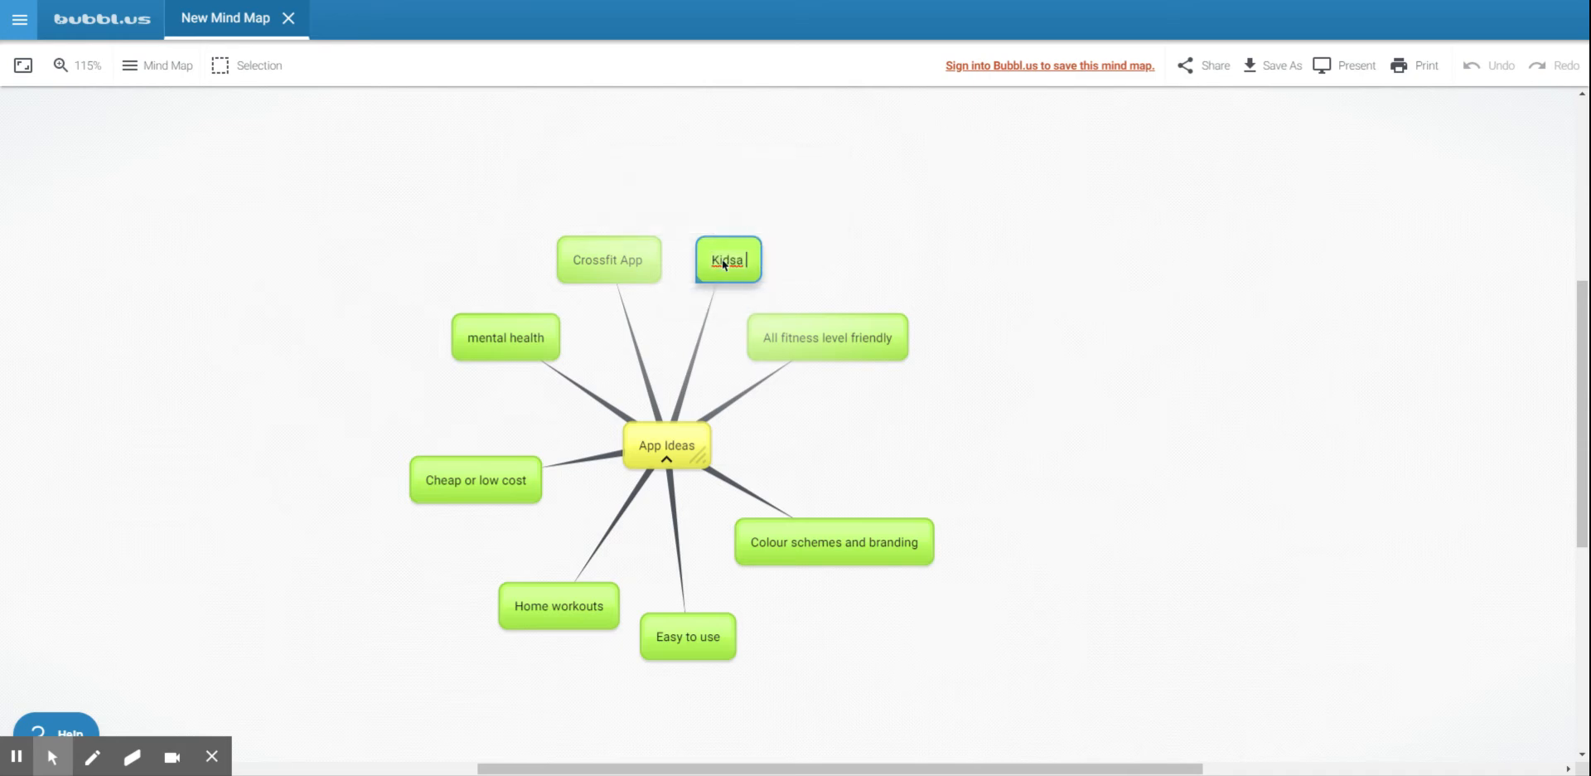
pyautogui.write('s')
pyautogui.press('BackSpace')
pyautogui.write('sections')
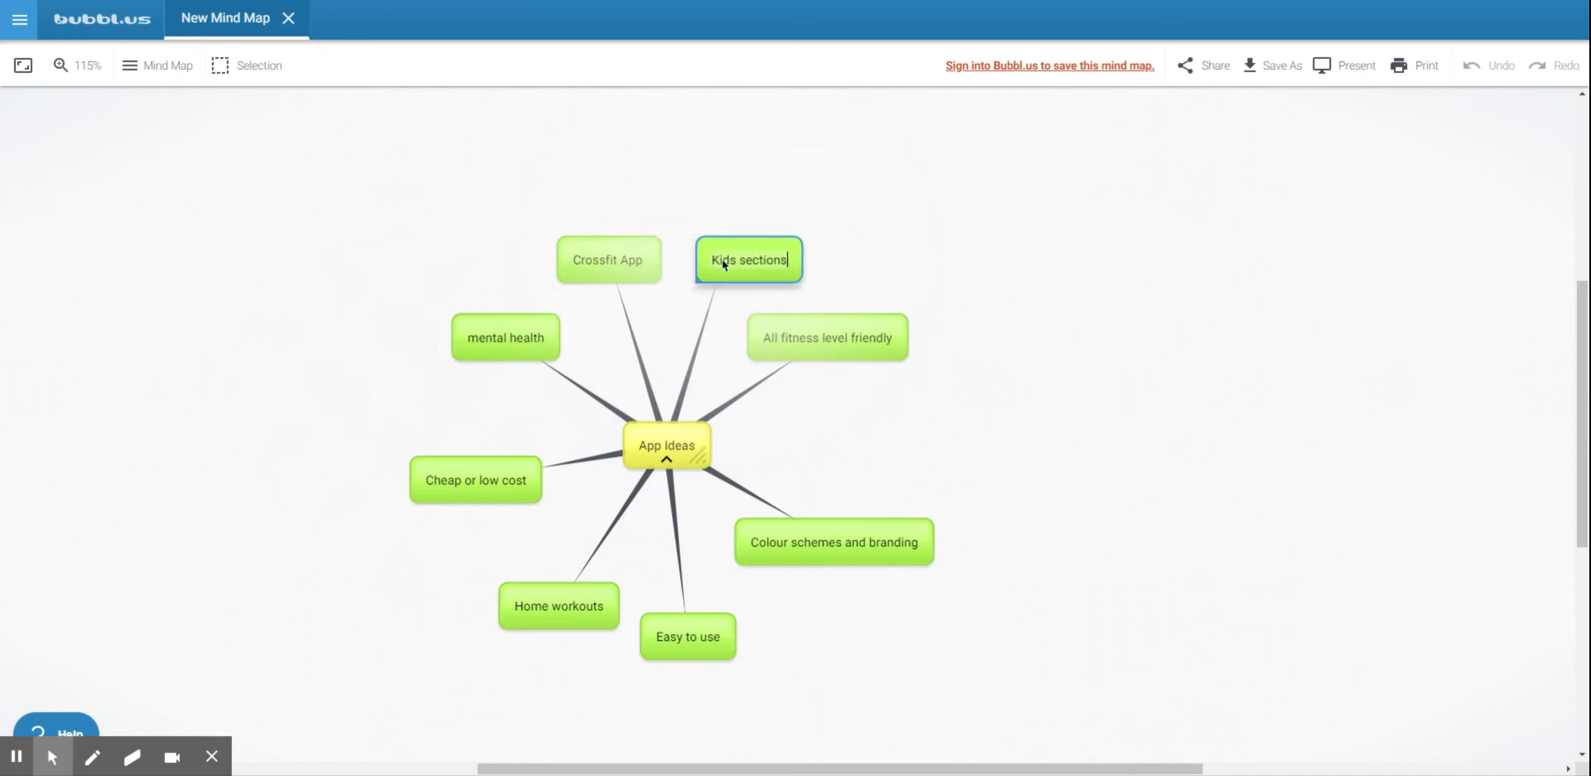
pyautogui.click(989, 441)
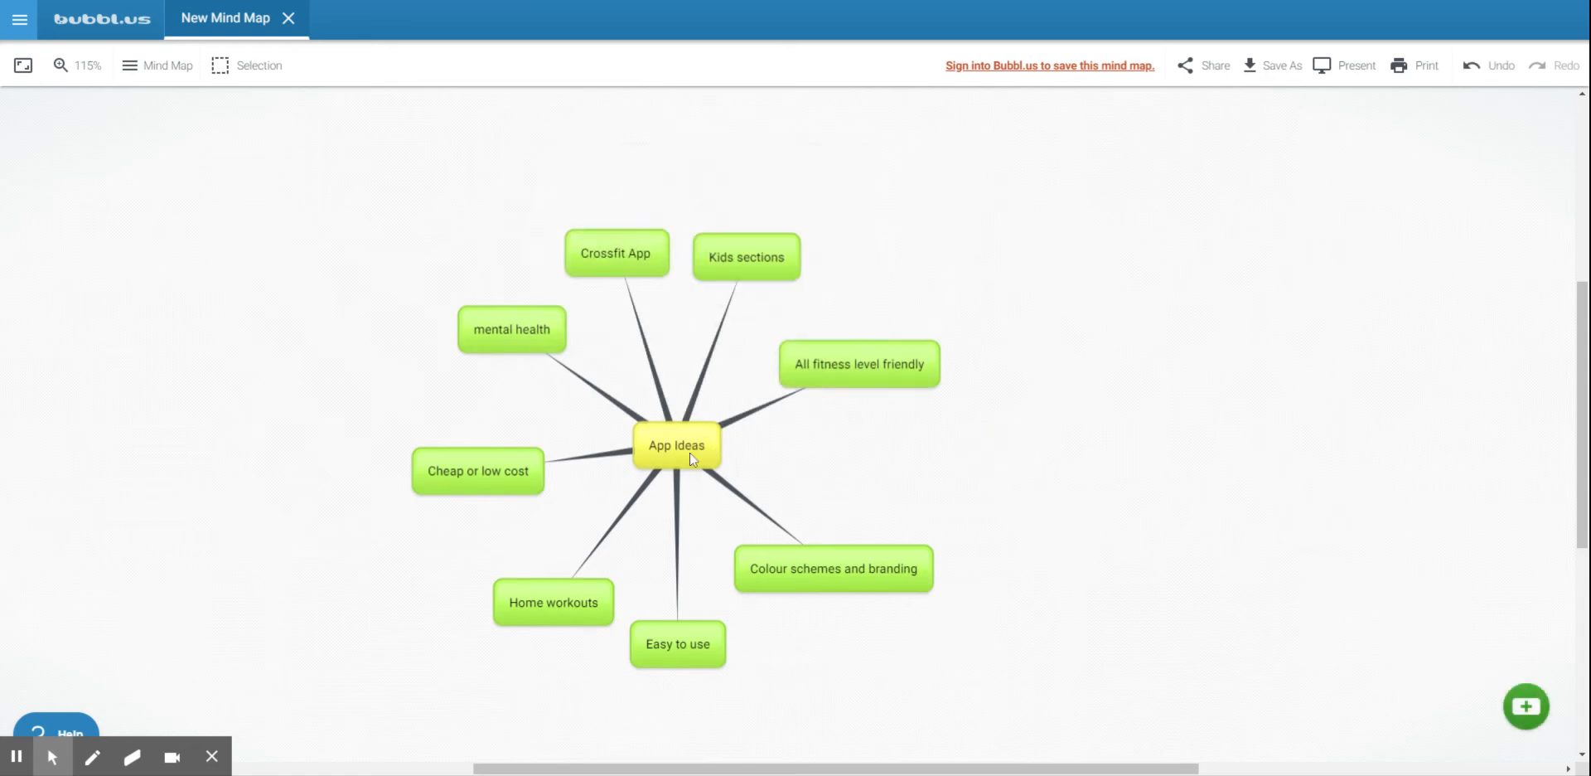
# Step: Add a child bubble to Home workouts labelled "Choose time limit"
pyautogui.click(535, 605)
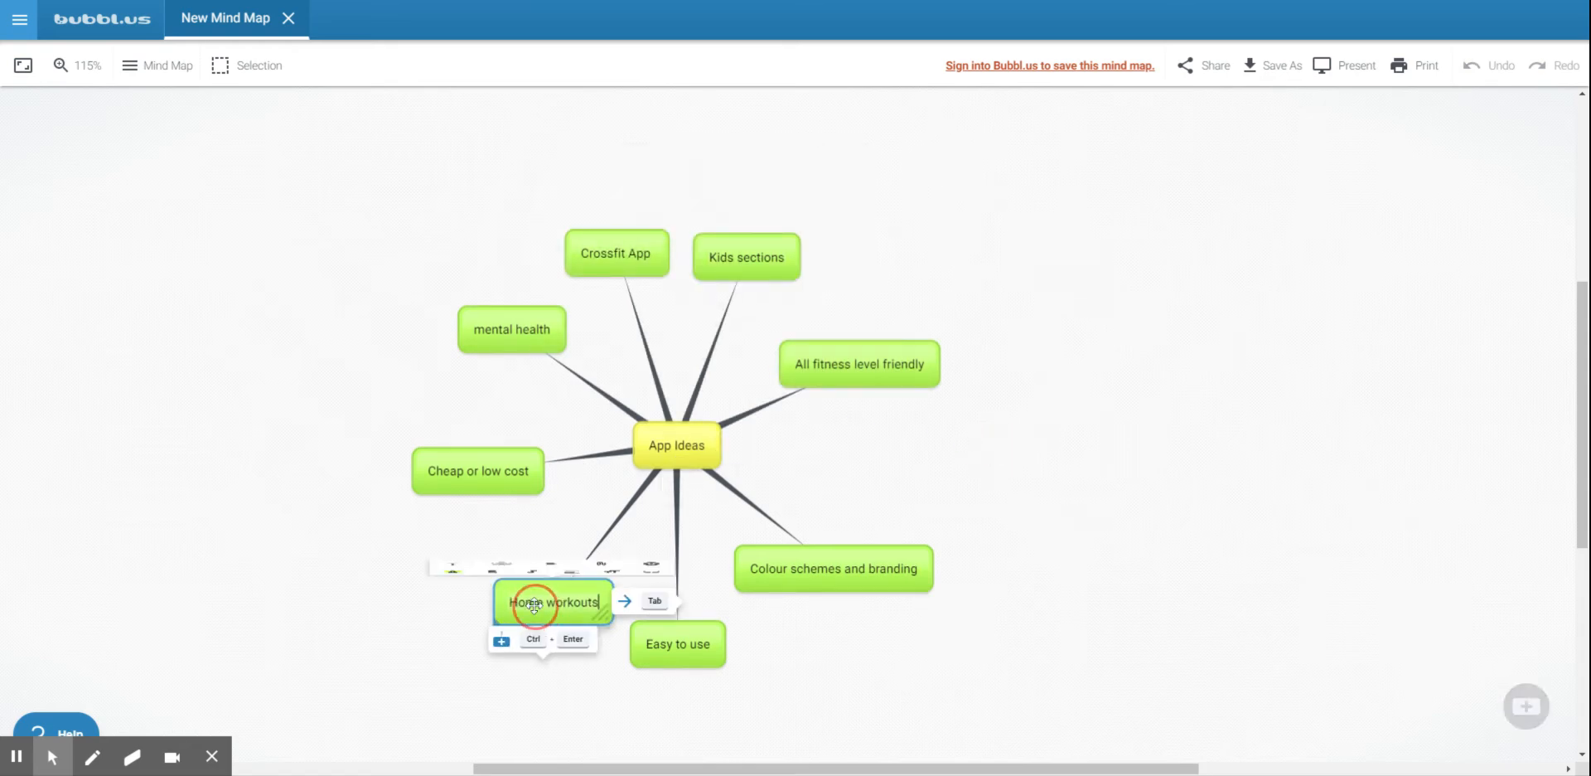
pyautogui.hotkey('ctrl', 'Return')
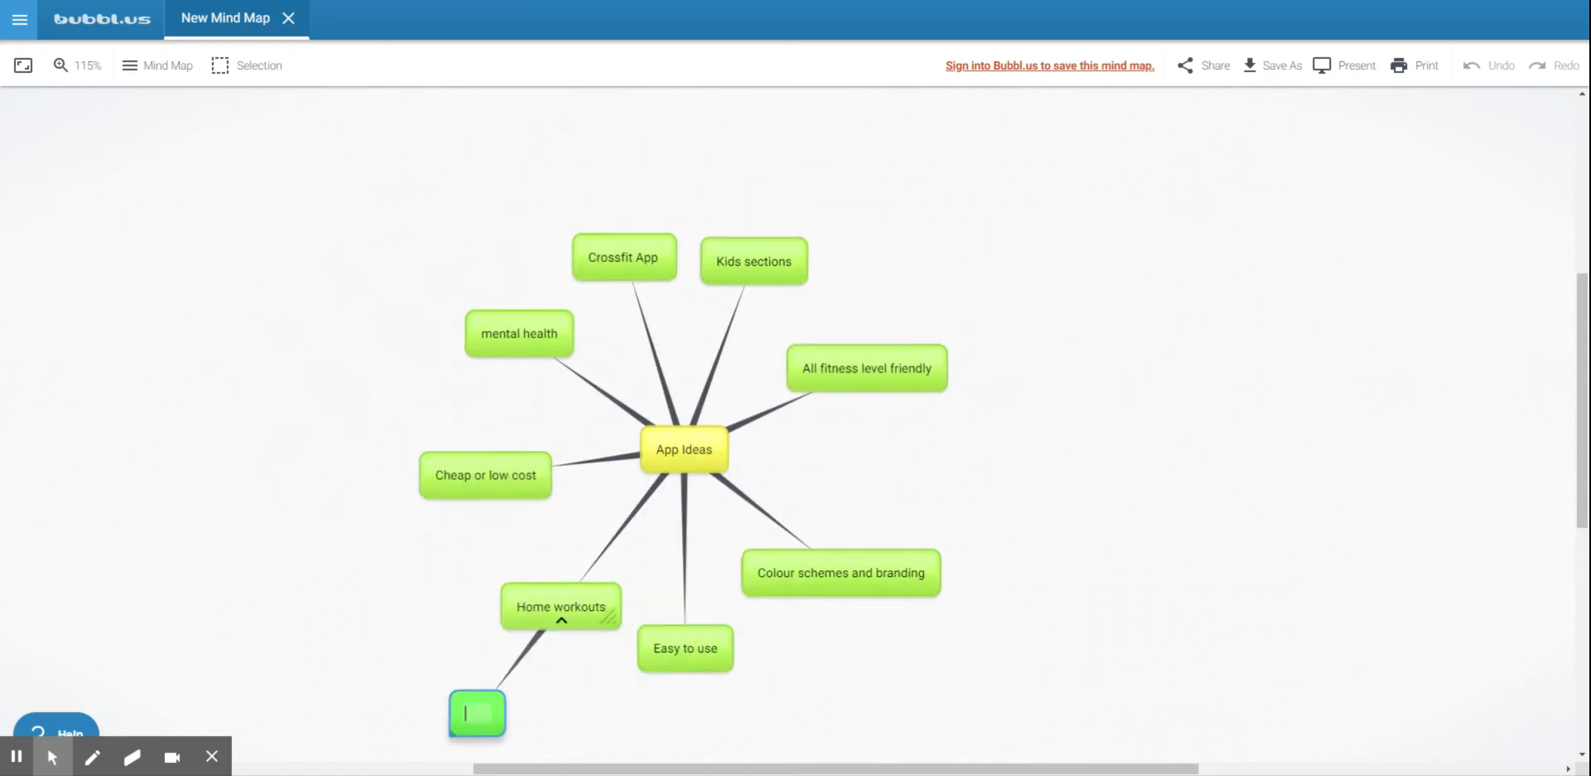
pyautogui.write('Ch')
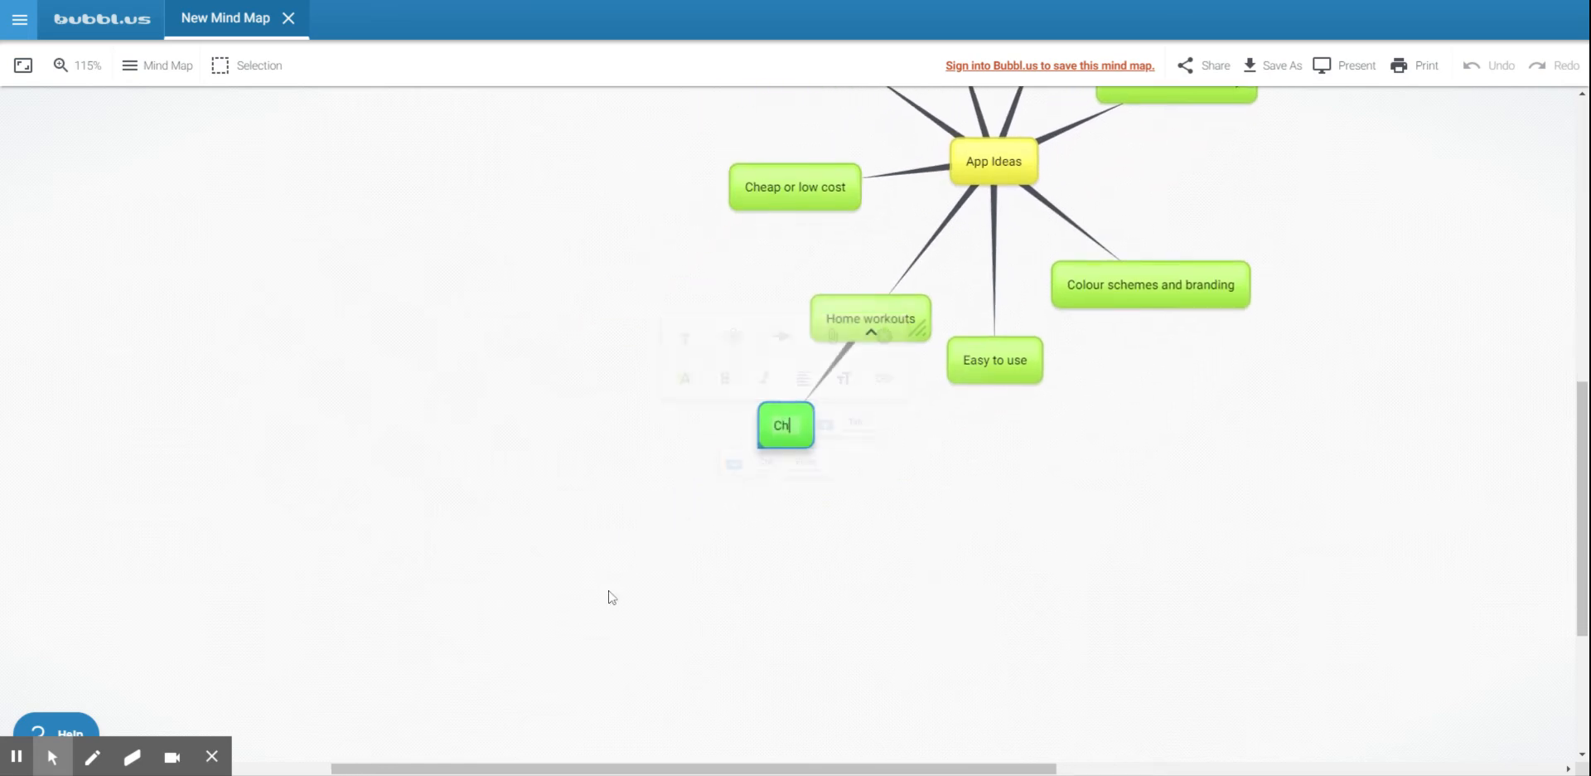
pyautogui.write('oose time limit')
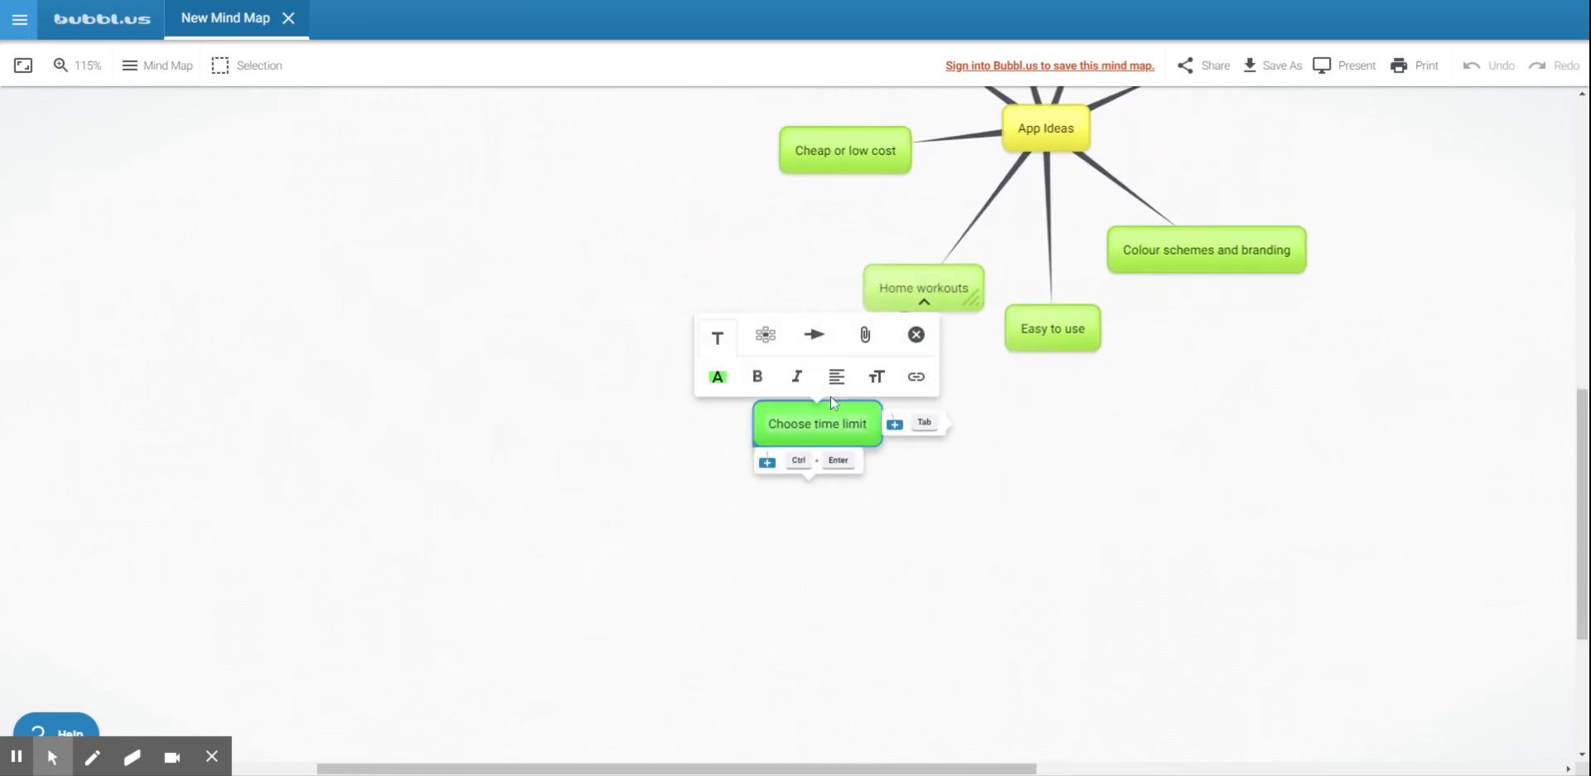
# Step: Add a second child bubble to Home workouts labelled "Time"
pyautogui.click(902, 290)
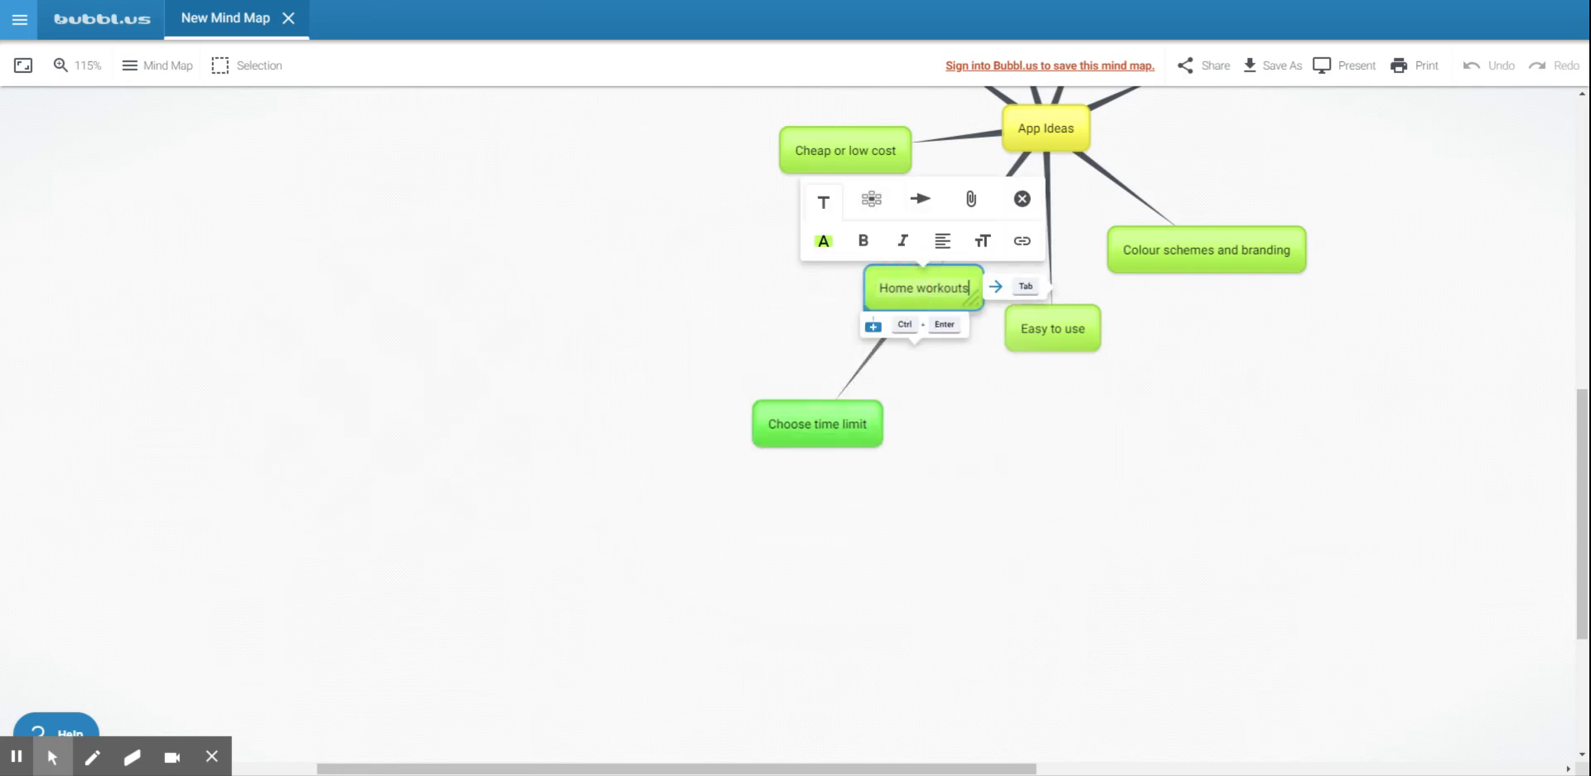
pyautogui.hotkey('ctrl', 'Return')
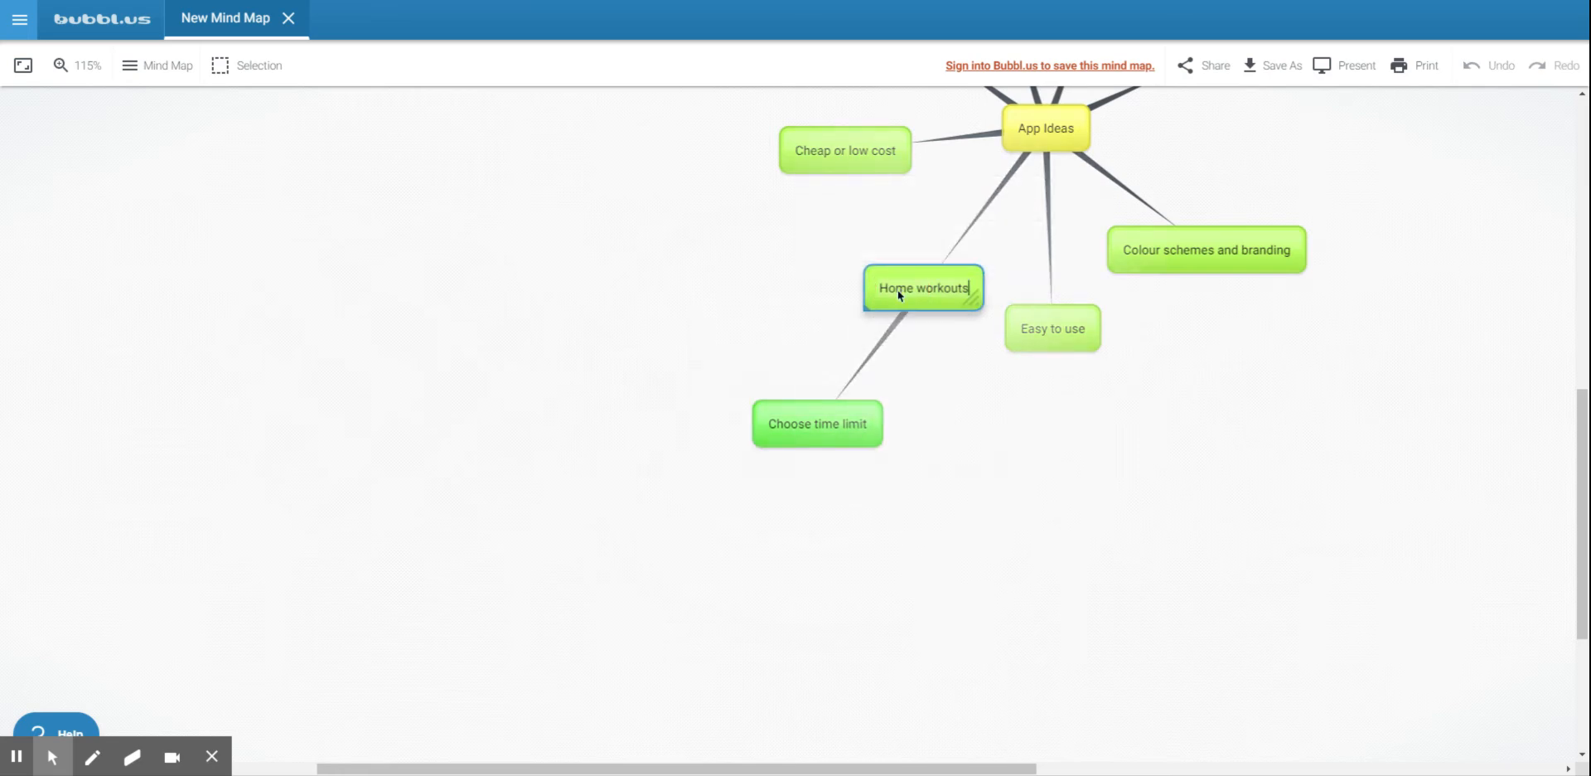
pyautogui.press('Tab')
pyautogui.write('Time')
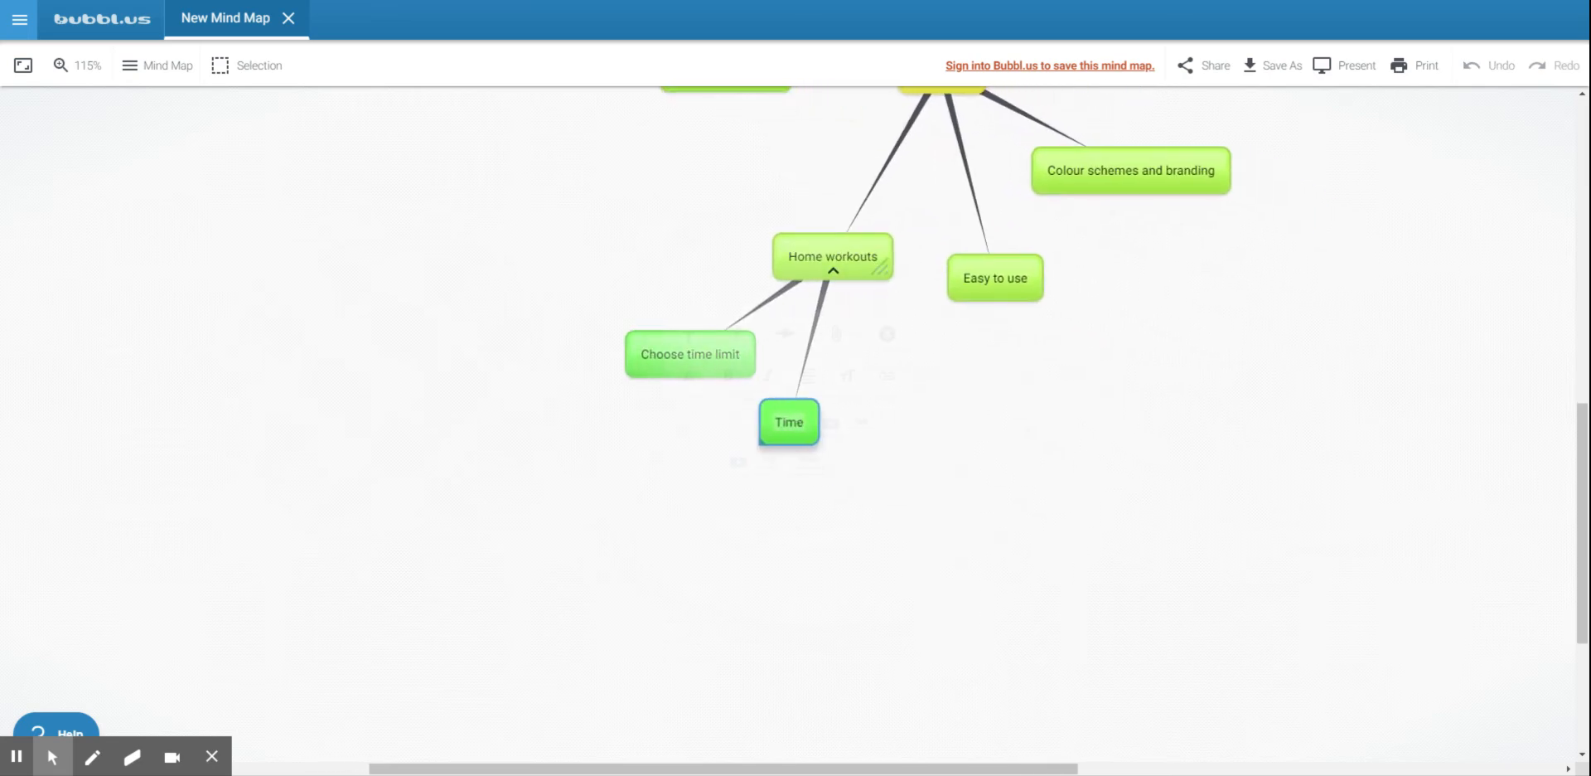
pyautogui.click(934, 398)
# Step: Add a child bubble to Colour schemes and branding labelled "Blues/ White"
pyautogui.scroll(2, 1172, 544)
pyautogui.scroll(-2, 1178, 545)
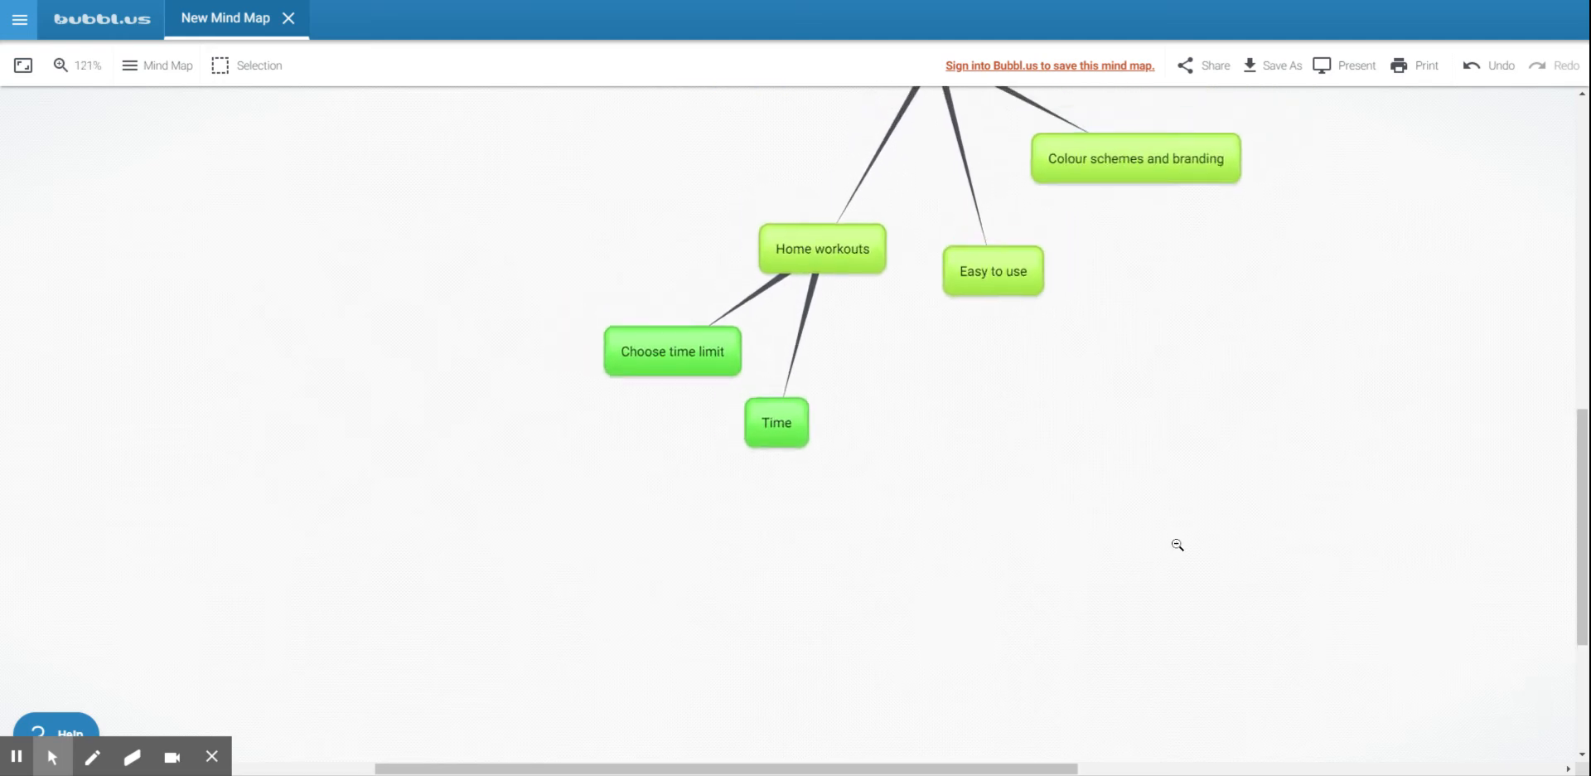
pyautogui.moveTo(1577, 478); pyautogui.dragTo(1589, 381)
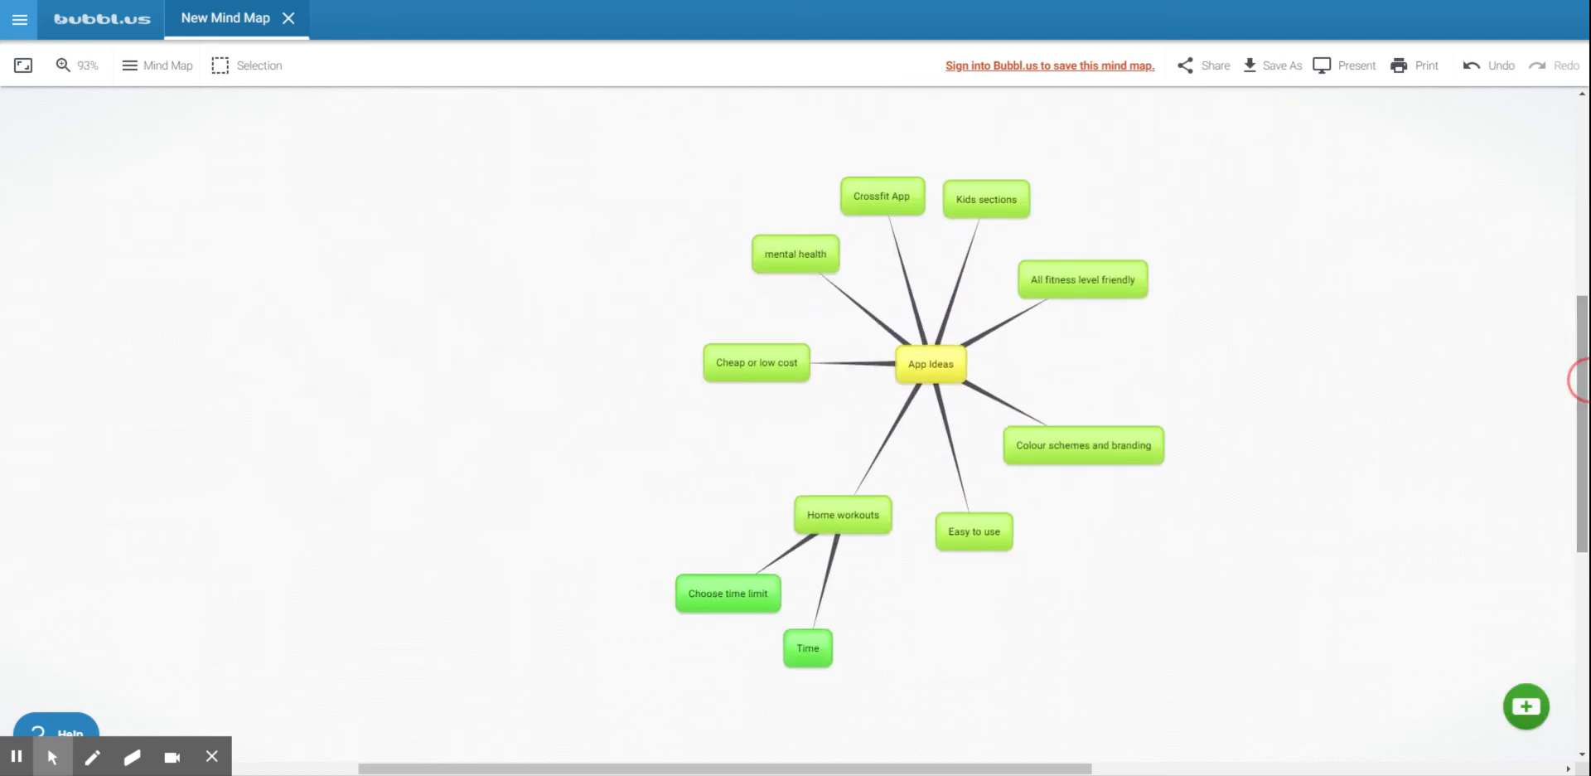
pyautogui.click(1112, 447)
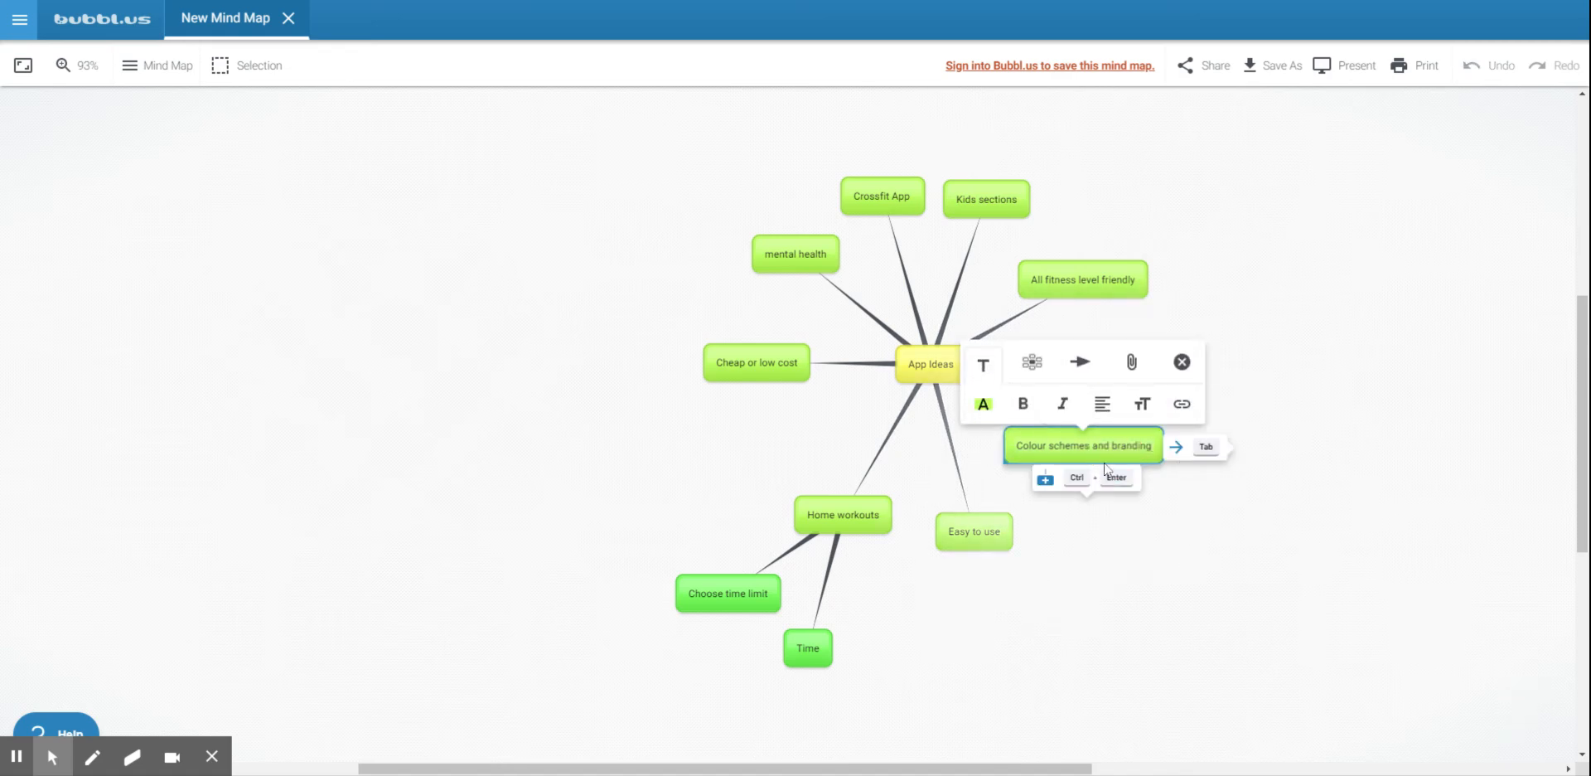
pyautogui.press('Tab')
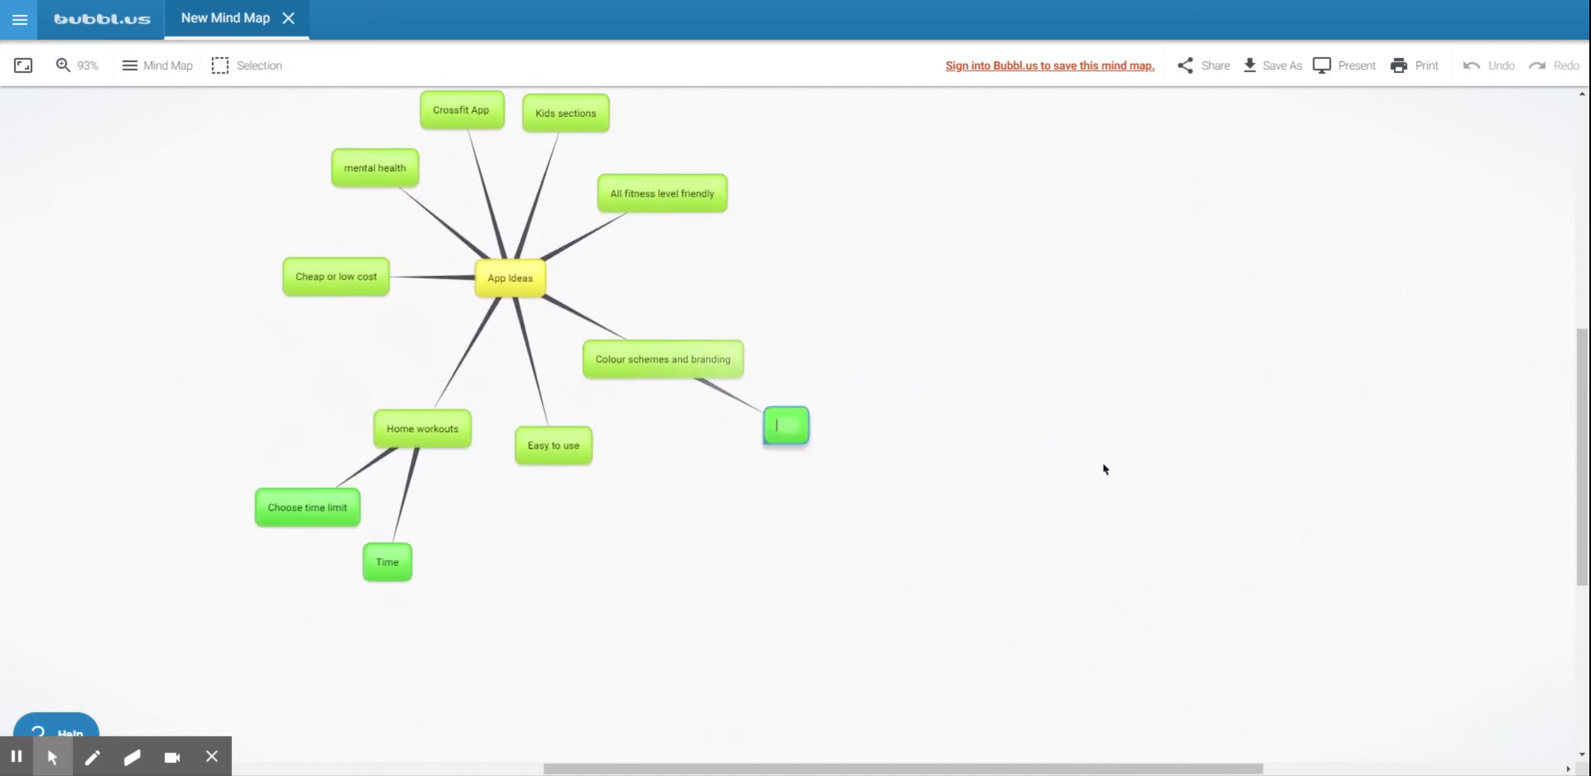
pyautogui.write('Blues')
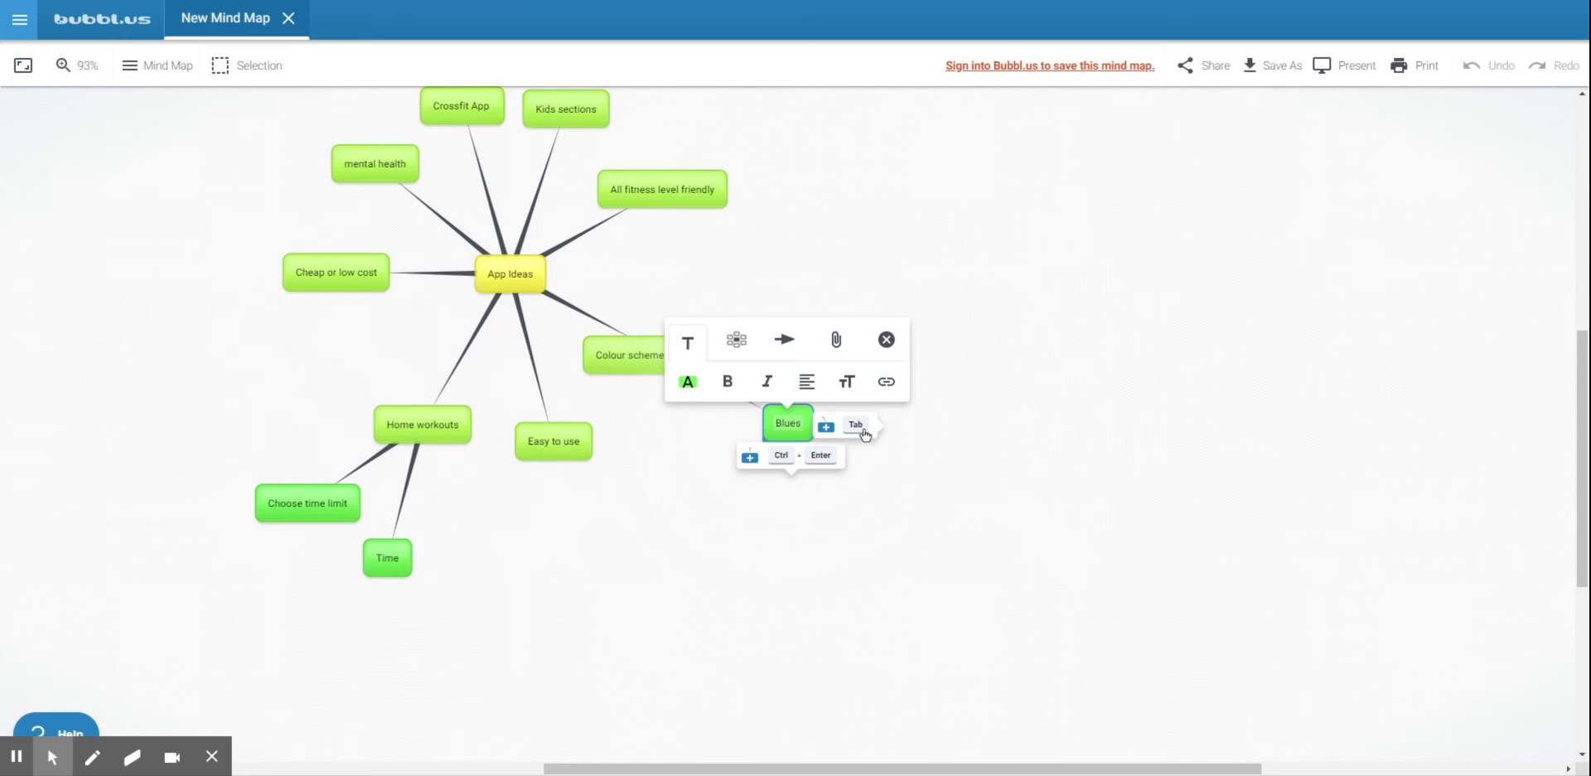
pyautogui.write('White')
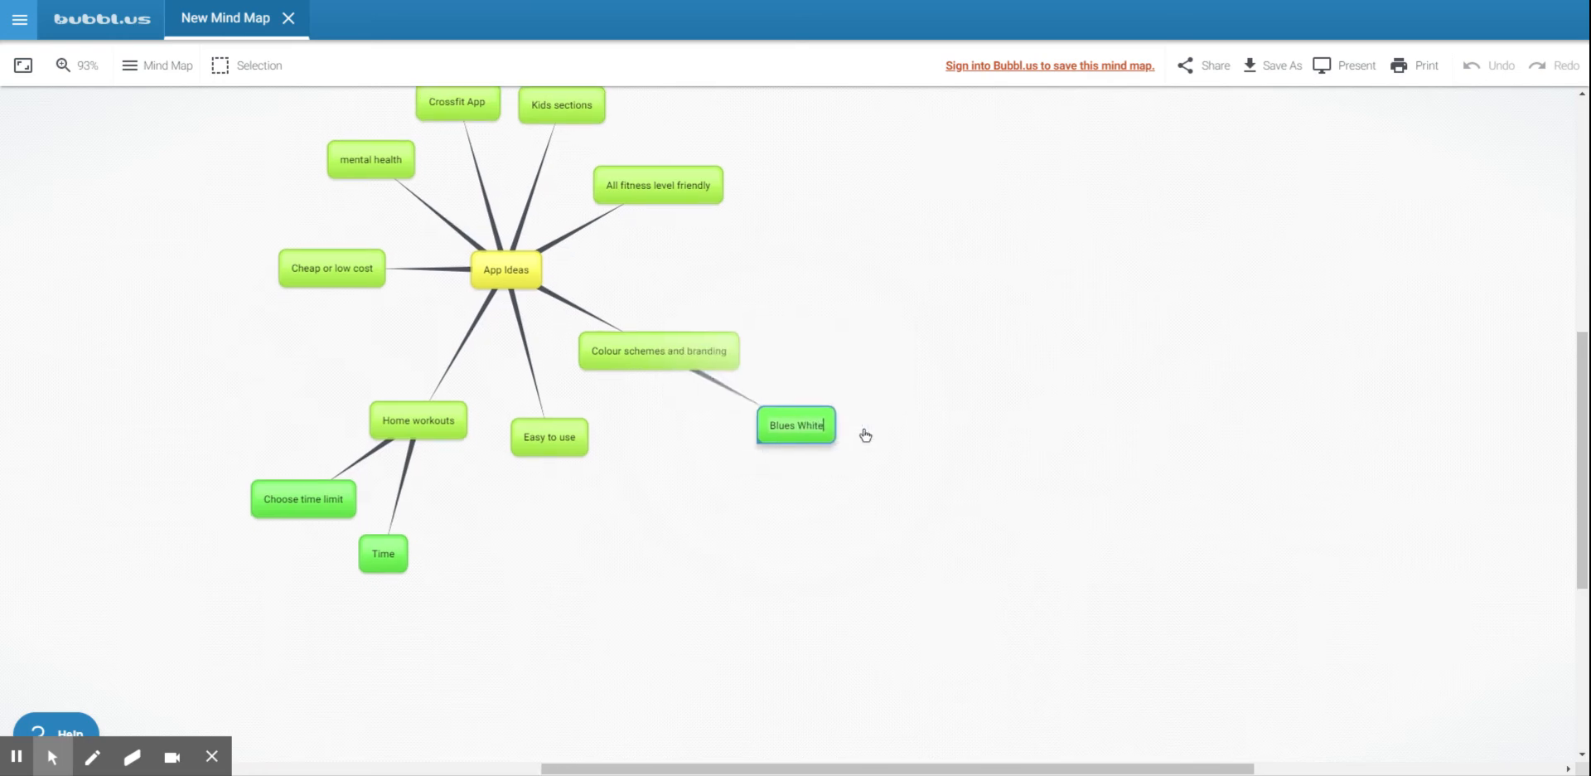
pyautogui.press('BackSpace')
pyautogui.press('BackSpace')
pyautogui.press('BackSpace')
pyautogui.press('BackSpace')
pyautogui.press('BackSpace')
pyautogui.press('BackSpace')
pyautogui.write('/')
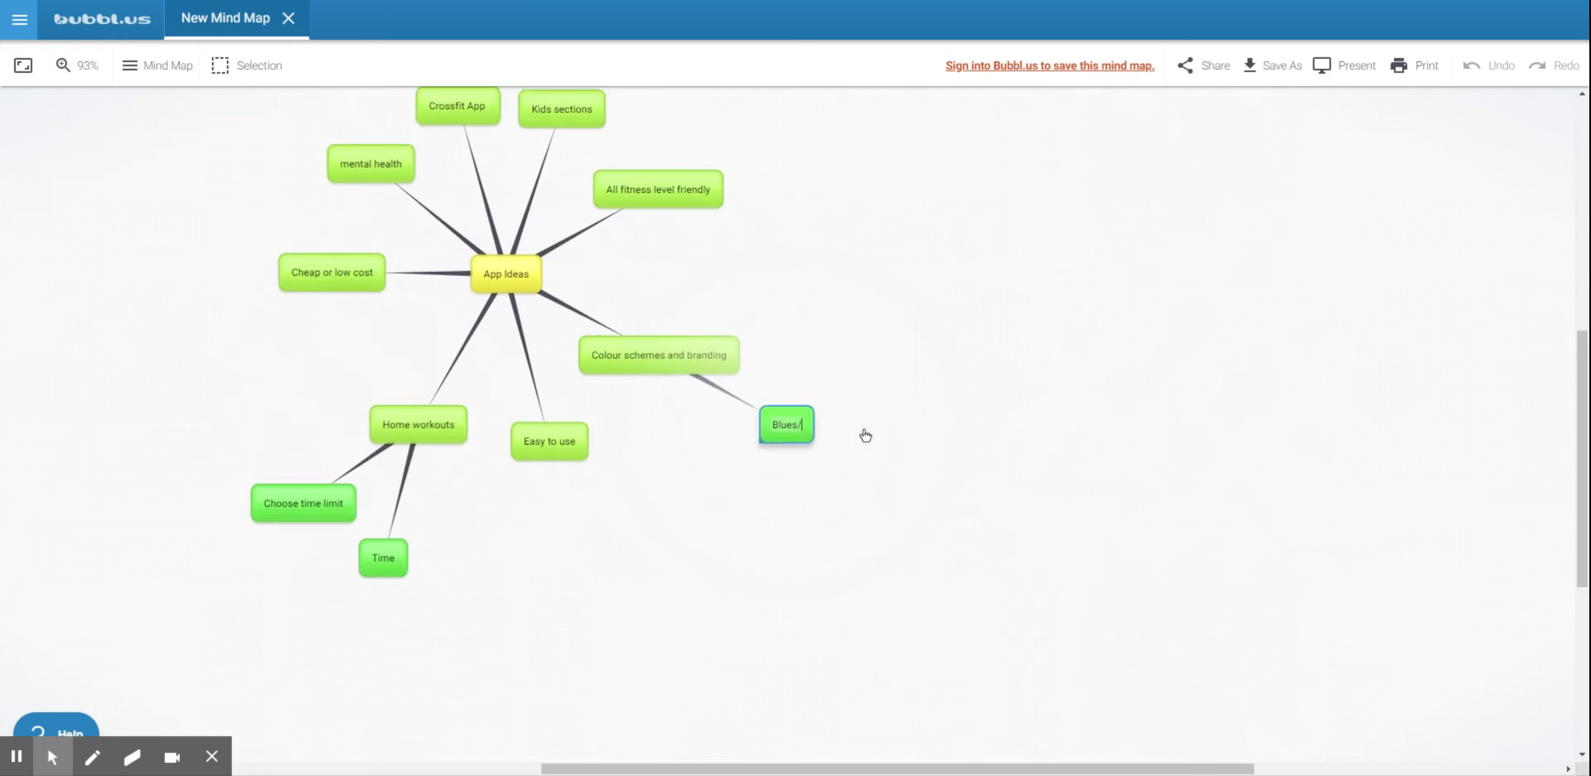
pyautogui.write(' White')
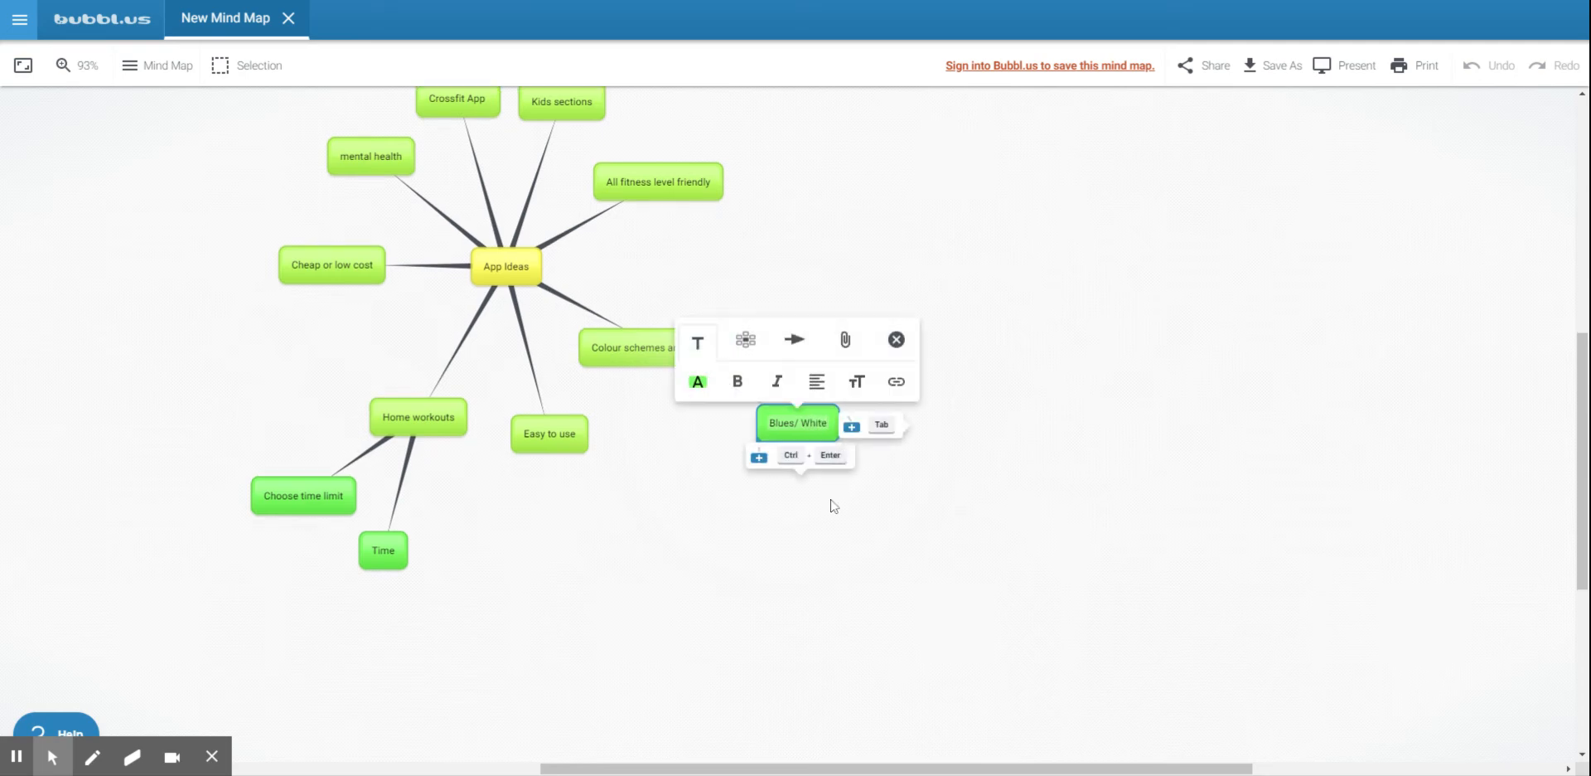
pyautogui.click(834, 505)
# Step: Add a child bubble to Colour schemes and branding labelled "HomeFitt"
pyautogui.click(667, 352)
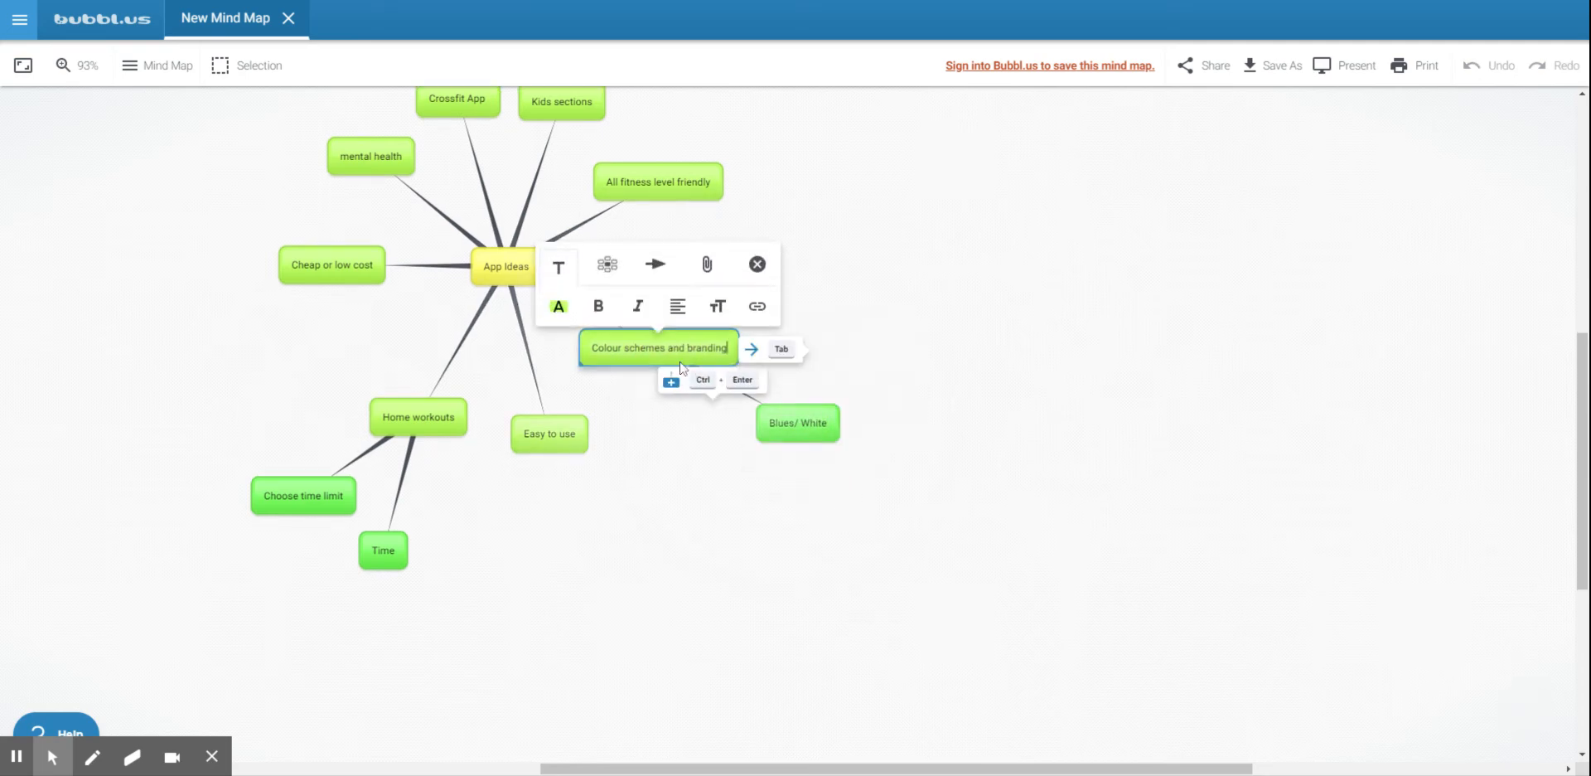
pyautogui.press('Tab')
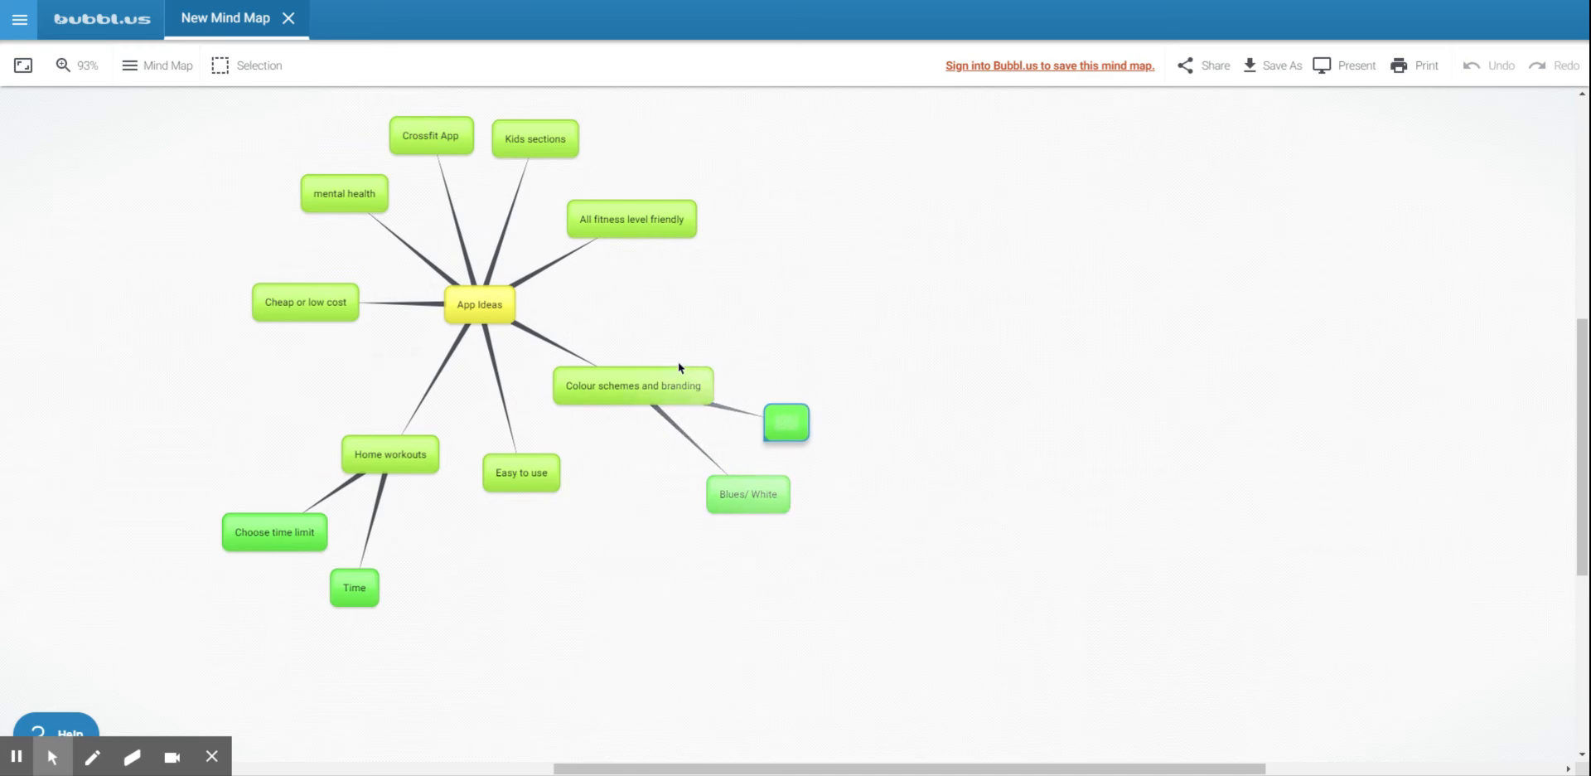
pyautogui.write('HomeFitt')
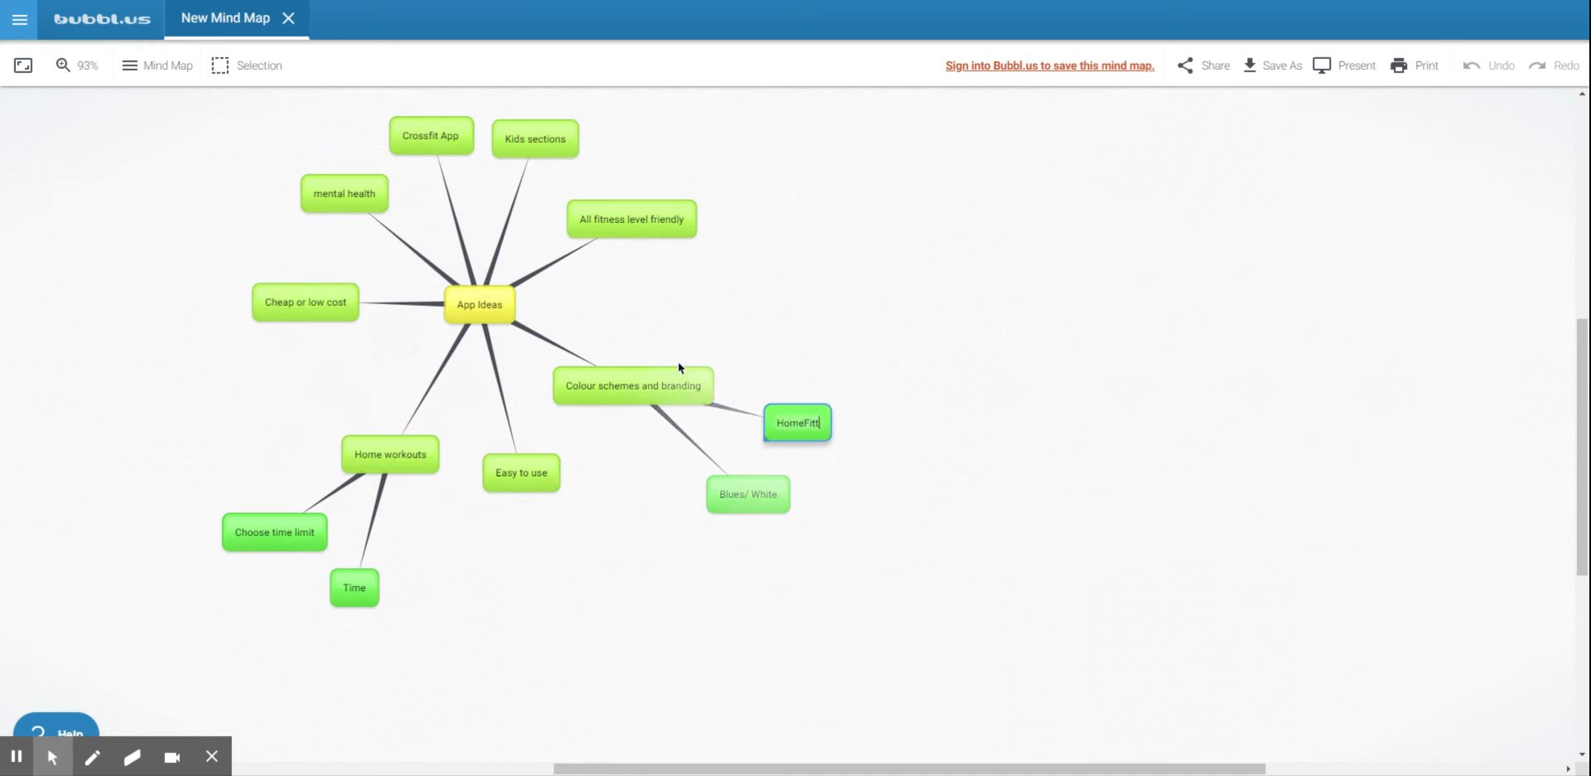
pyautogui.press('Return')
pyautogui.click(791, 566)
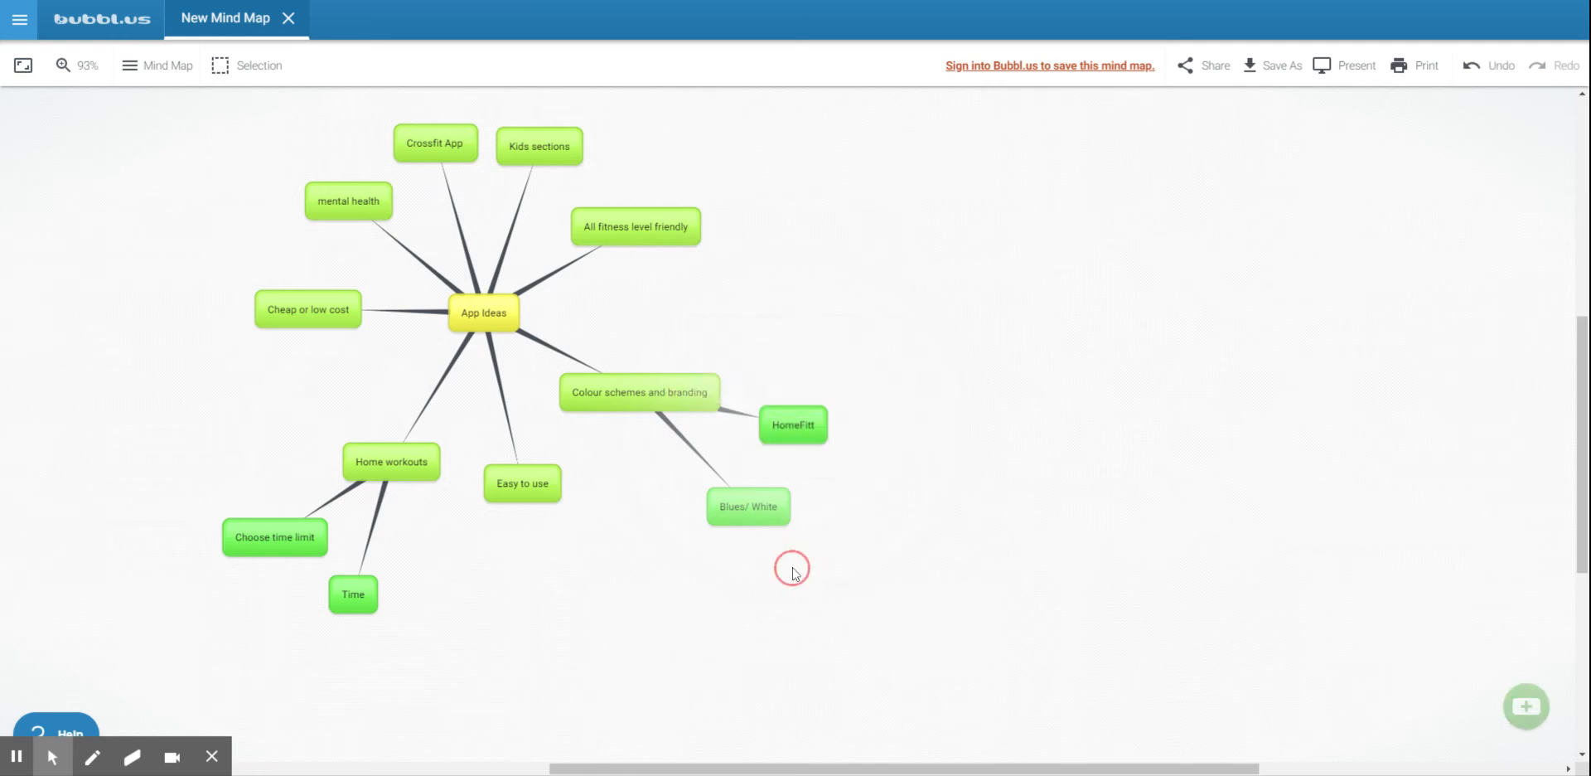
# Step: Add a child bubble to Colour schemes and branding labelled "Website"
pyautogui.click(696, 391)
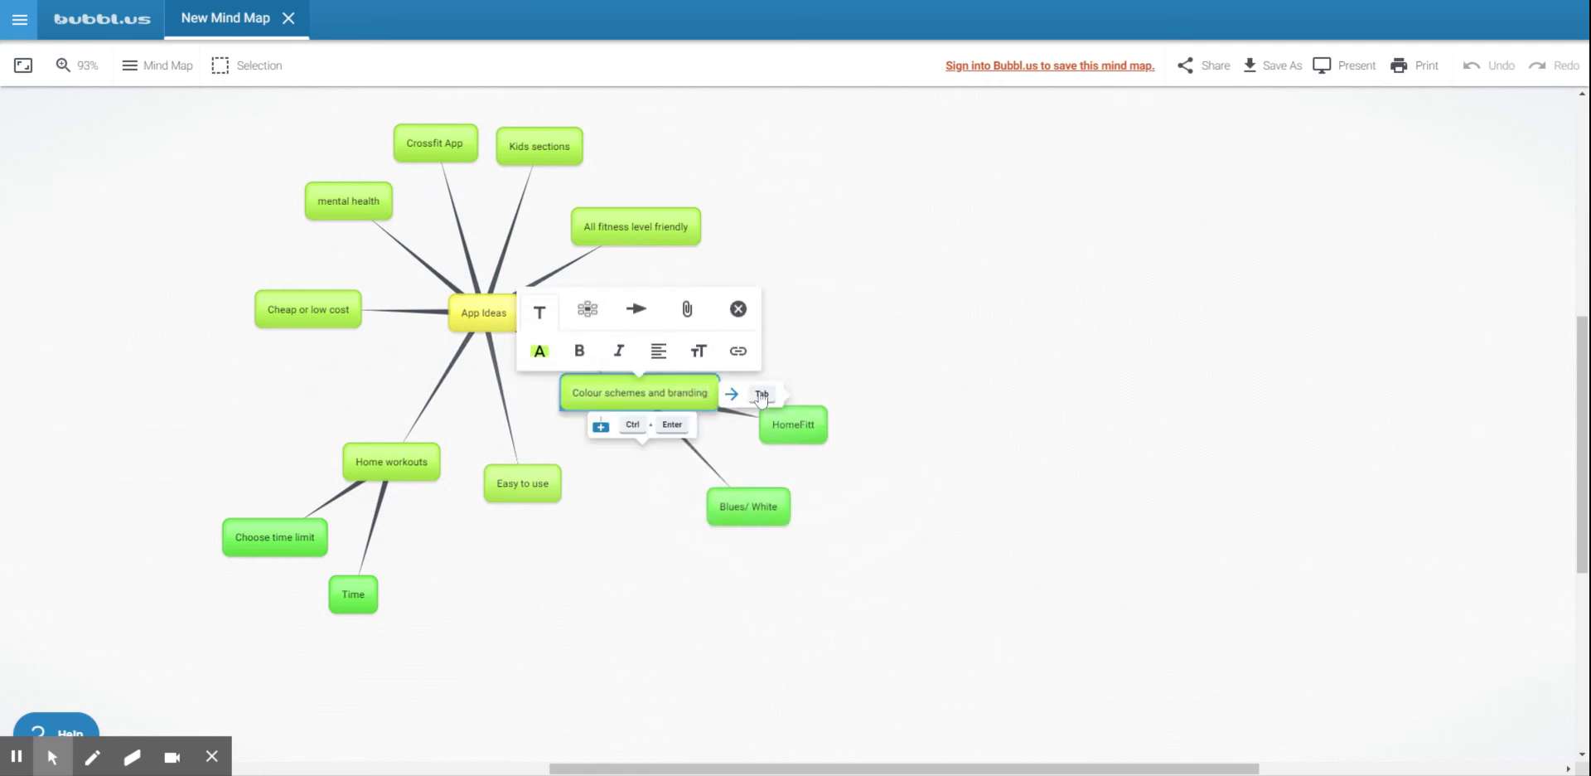
pyautogui.press('Tab')
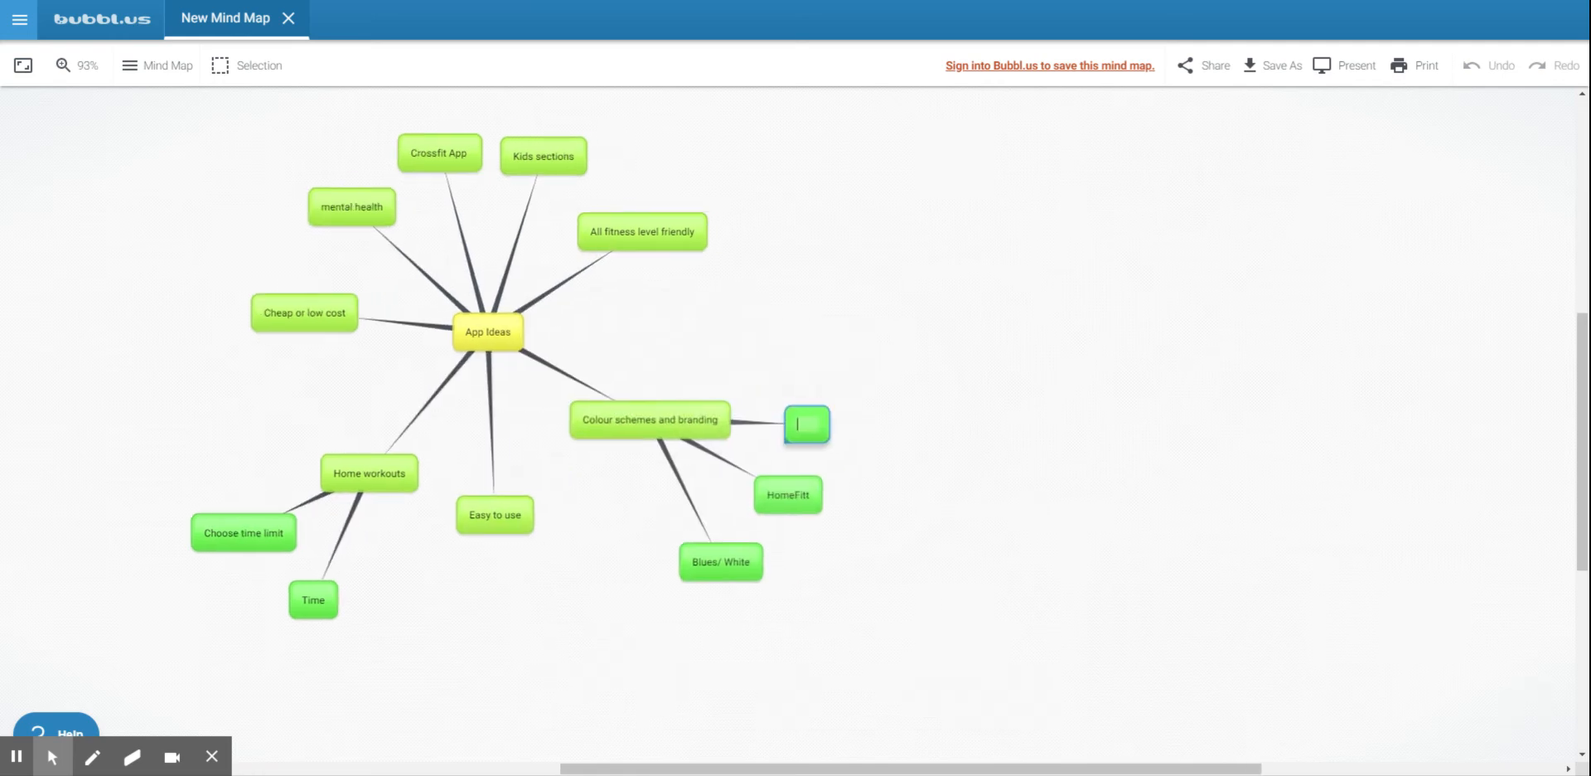
pyautogui.write('Website')
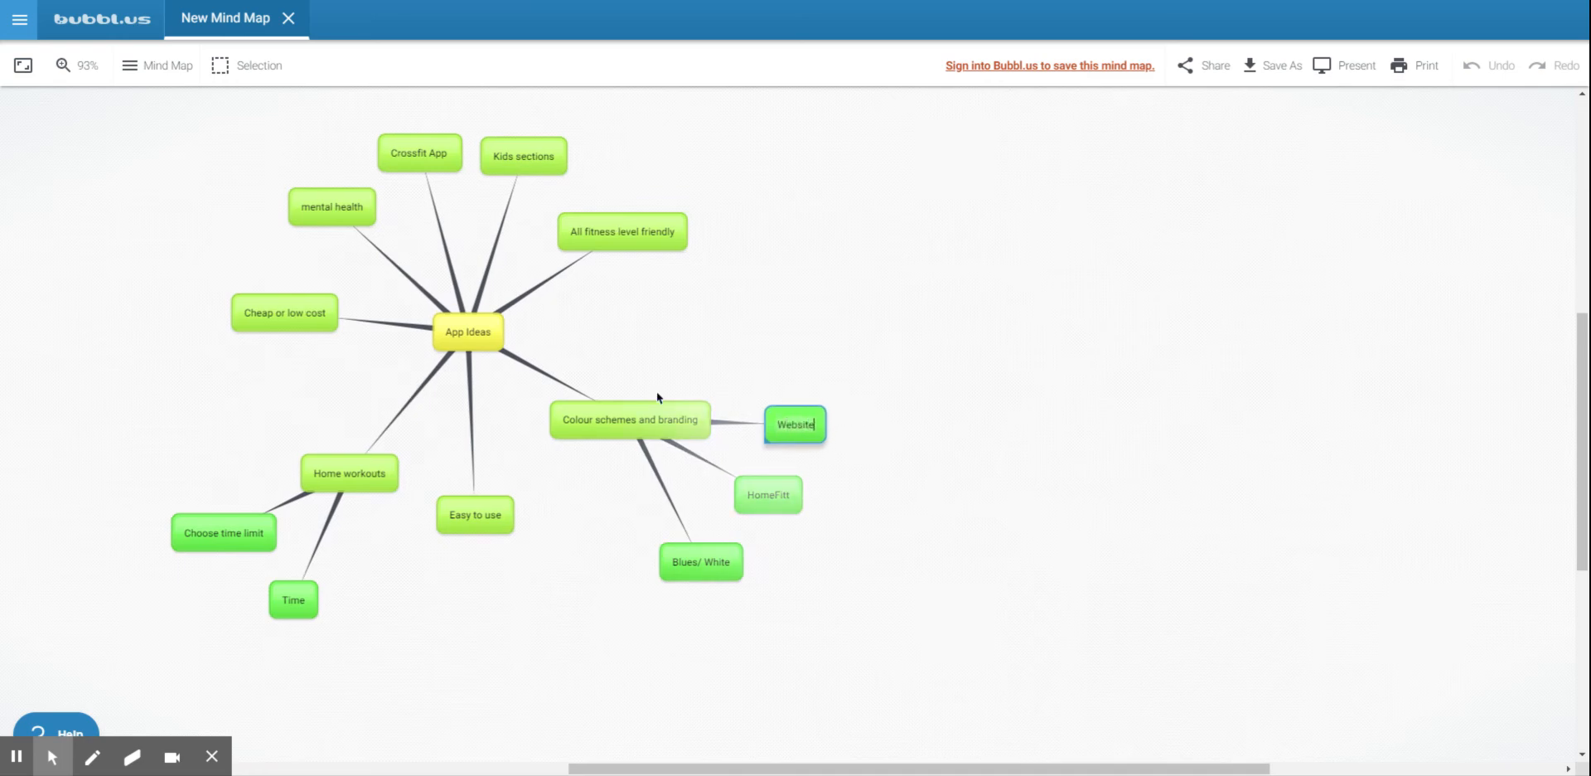
pyautogui.click(883, 664)
# Step: Add a child bubble to App Ideas labelled "Android IOS"
pyautogui.moveTo(842, 769); pyautogui.dragTo(798, 763)
pyautogui.click(676, 328)
pyautogui.click(677, 330)
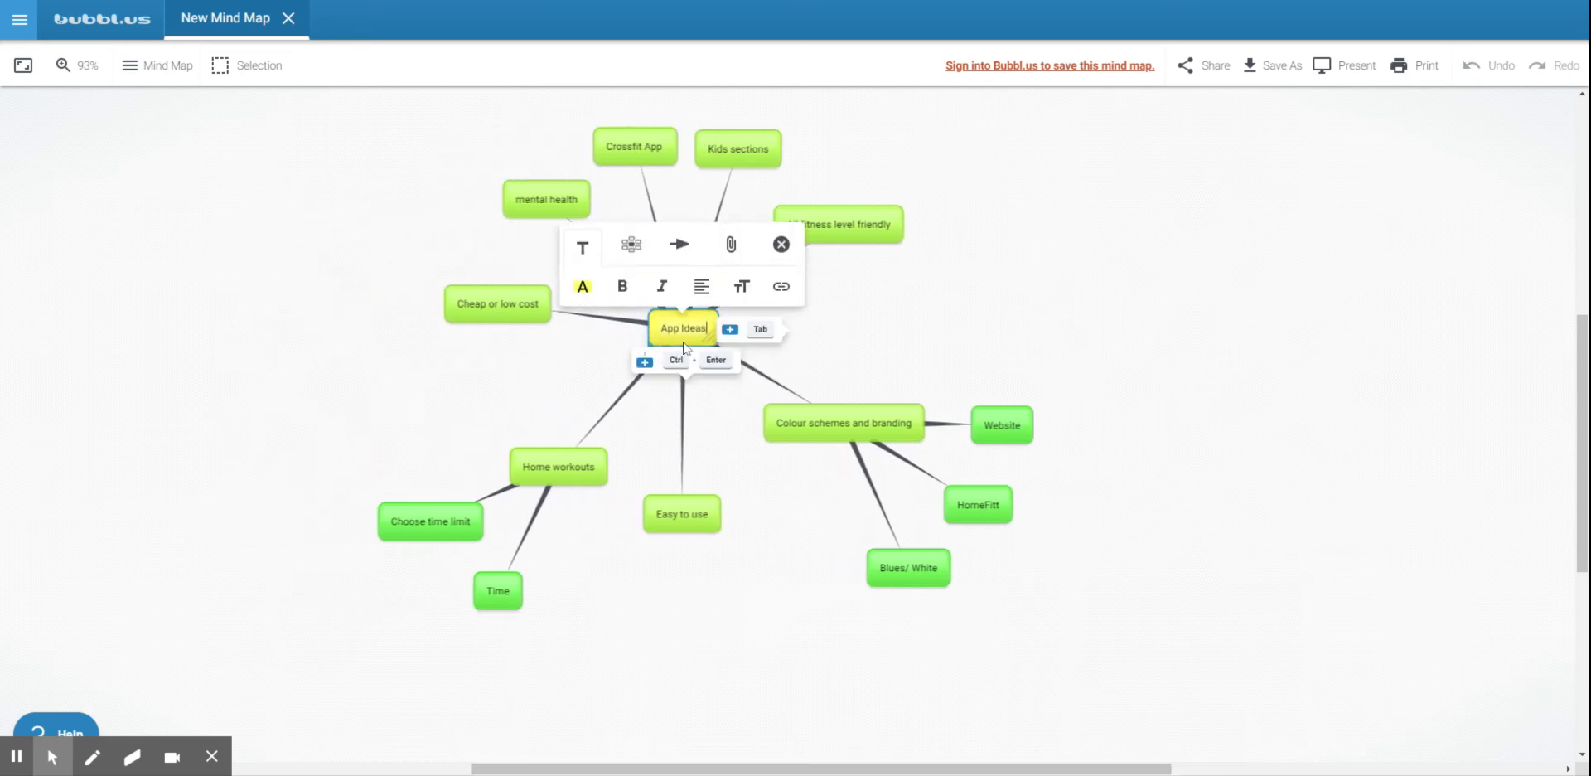
pyautogui.press('ctrl')
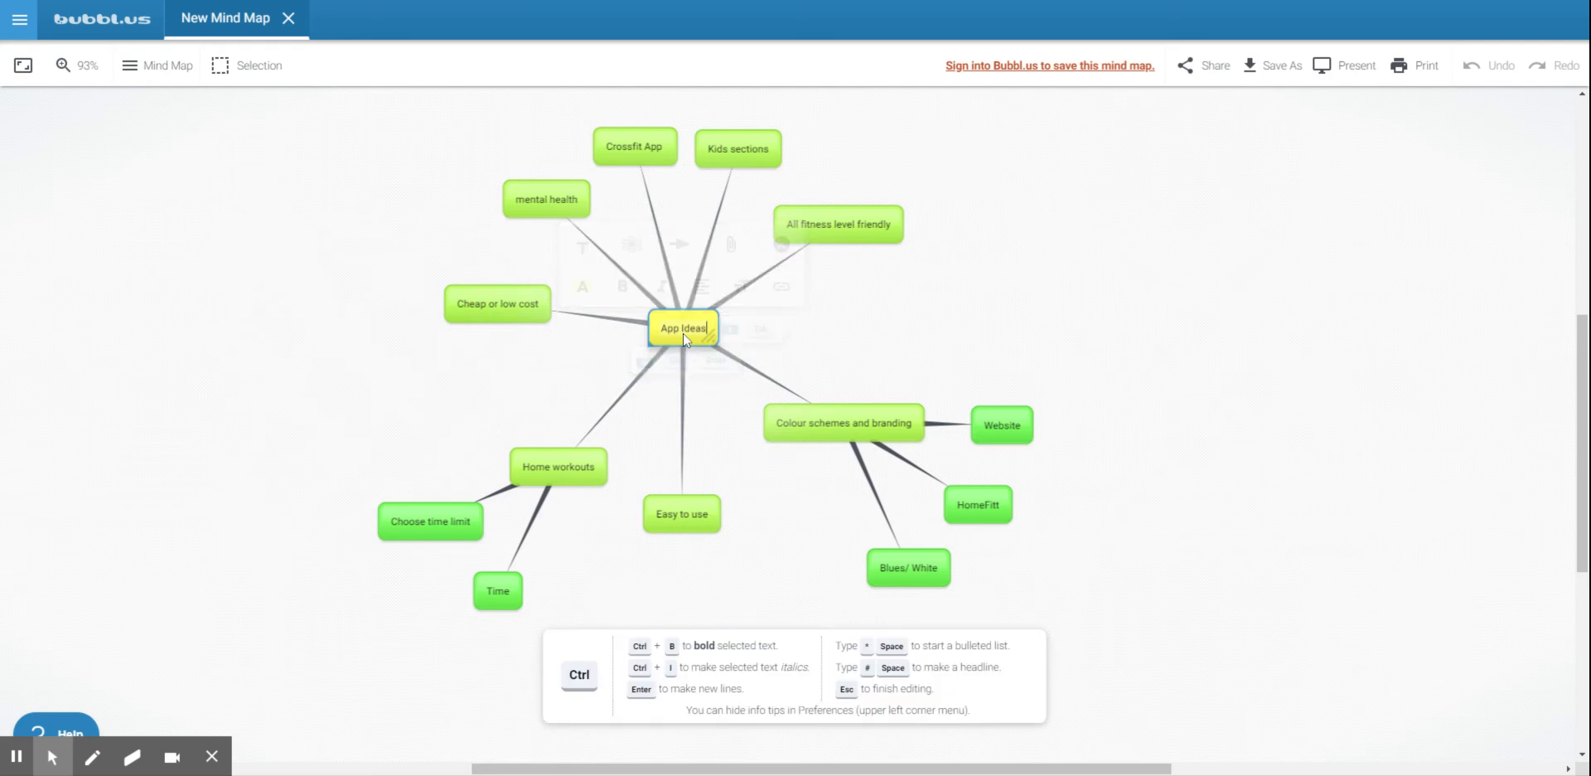
pyautogui.press('Tab')
pyautogui.write('Andriod Ap')
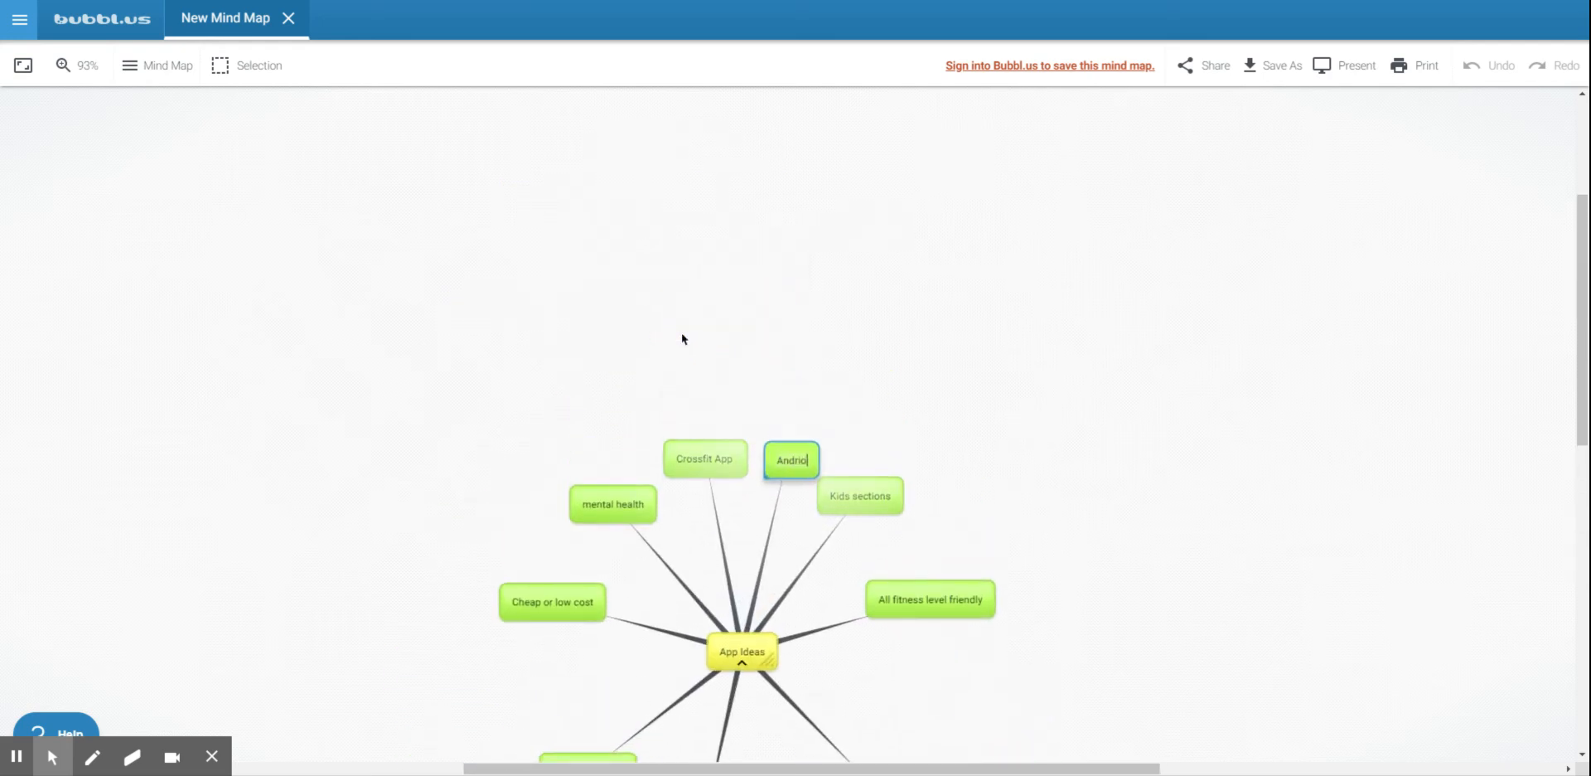
pyautogui.press('BackSpace')
pyautogui.press('BackSpace')
pyautogui.press('BackSpace')
pyautogui.press('BackSpace')
pyautogui.press('BackSpace')
pyautogui.write('oid IOS')
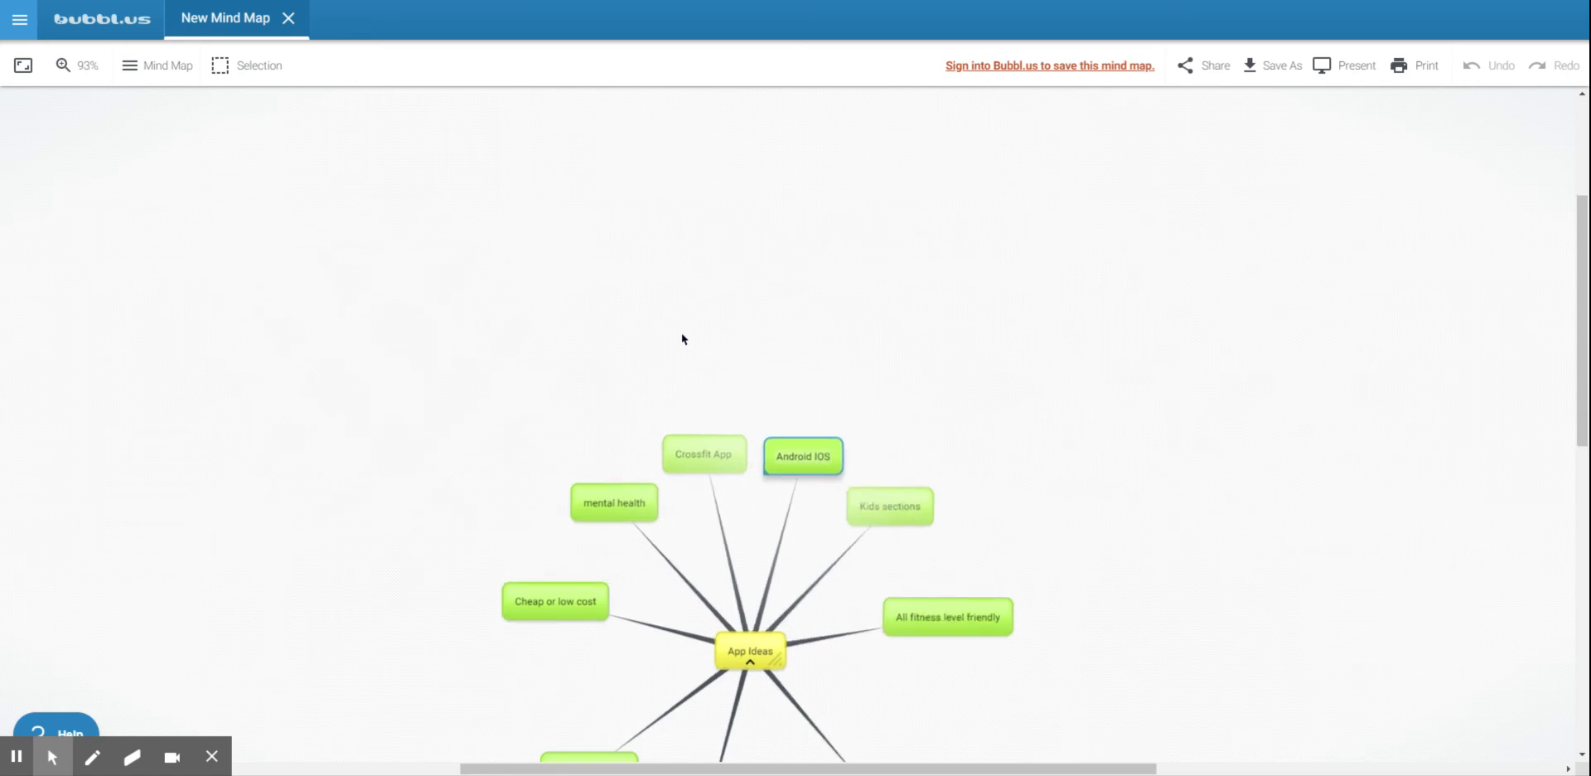
pyautogui.click(1220, 587)
pyautogui.scroll(-2, 1224, 543)
pyautogui.scroll(-3, 1224, 544)
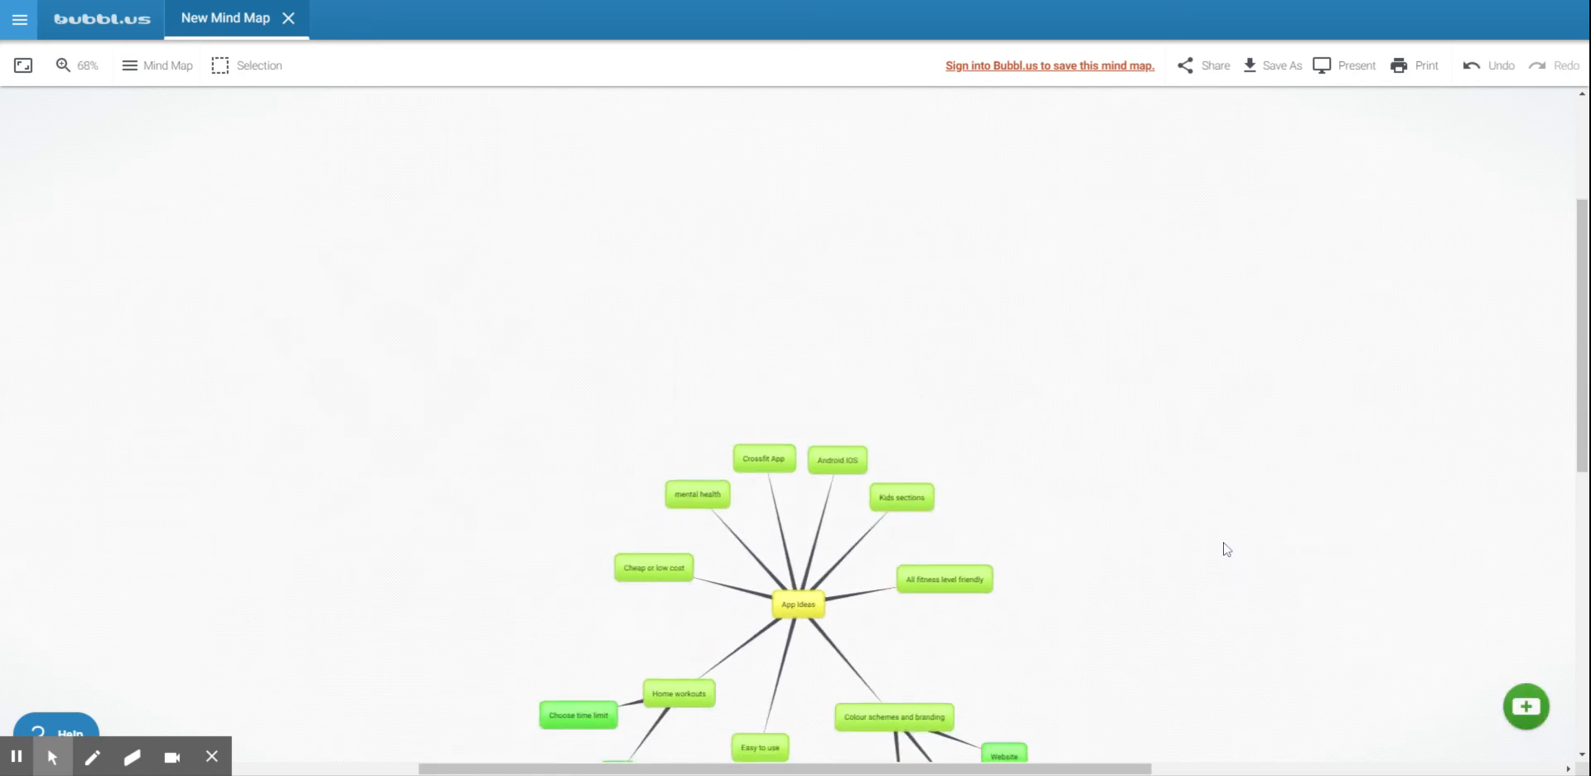
pyautogui.moveTo(1582, 304); pyautogui.dragTo(1582, 415)
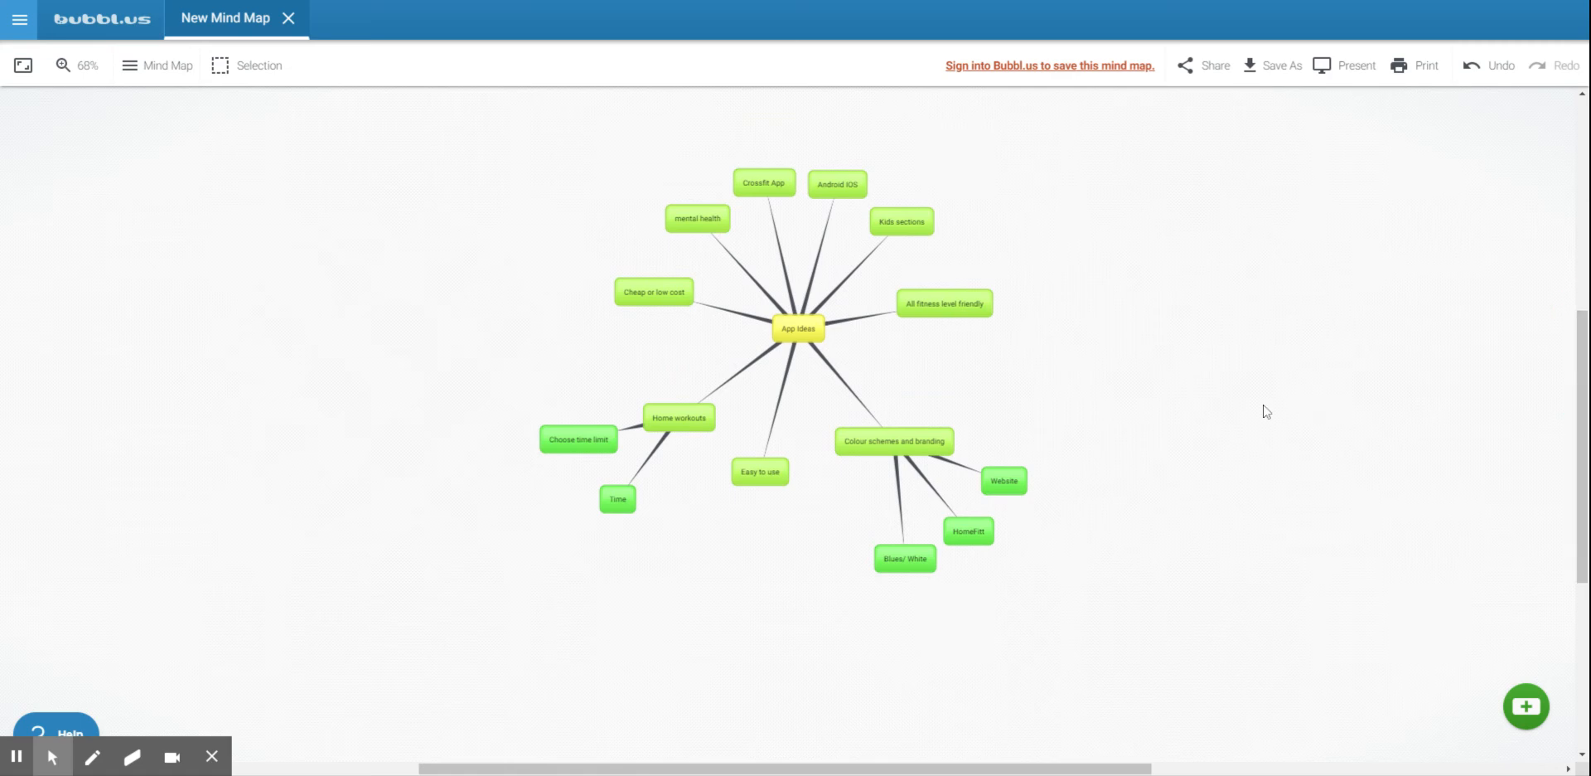
pyautogui.scroll(1, 1229, 427)
pyautogui.press('ctrl')
pyautogui.scroll(2, 1230, 425)
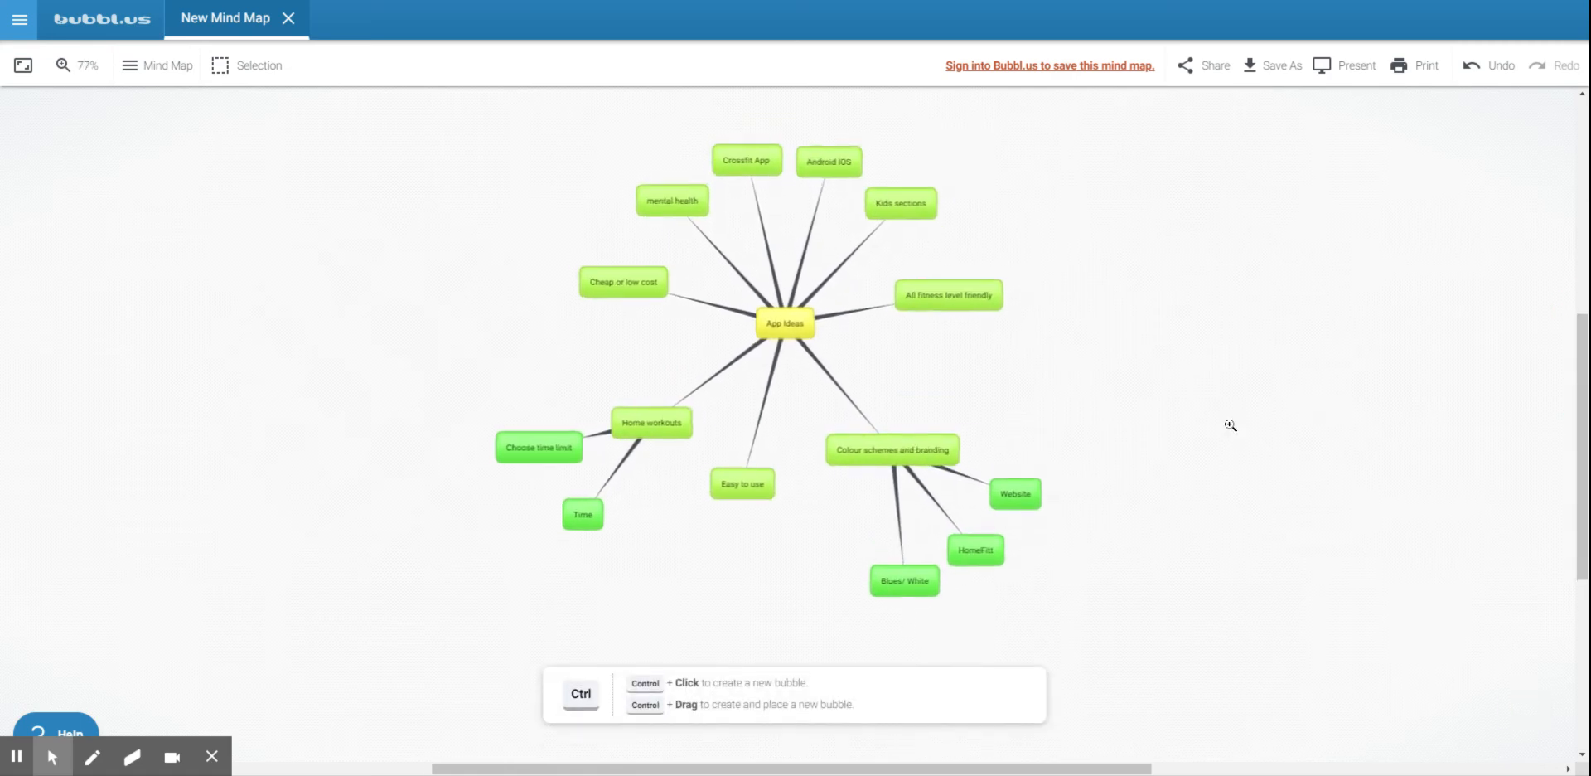
pyautogui.click(829, 158)
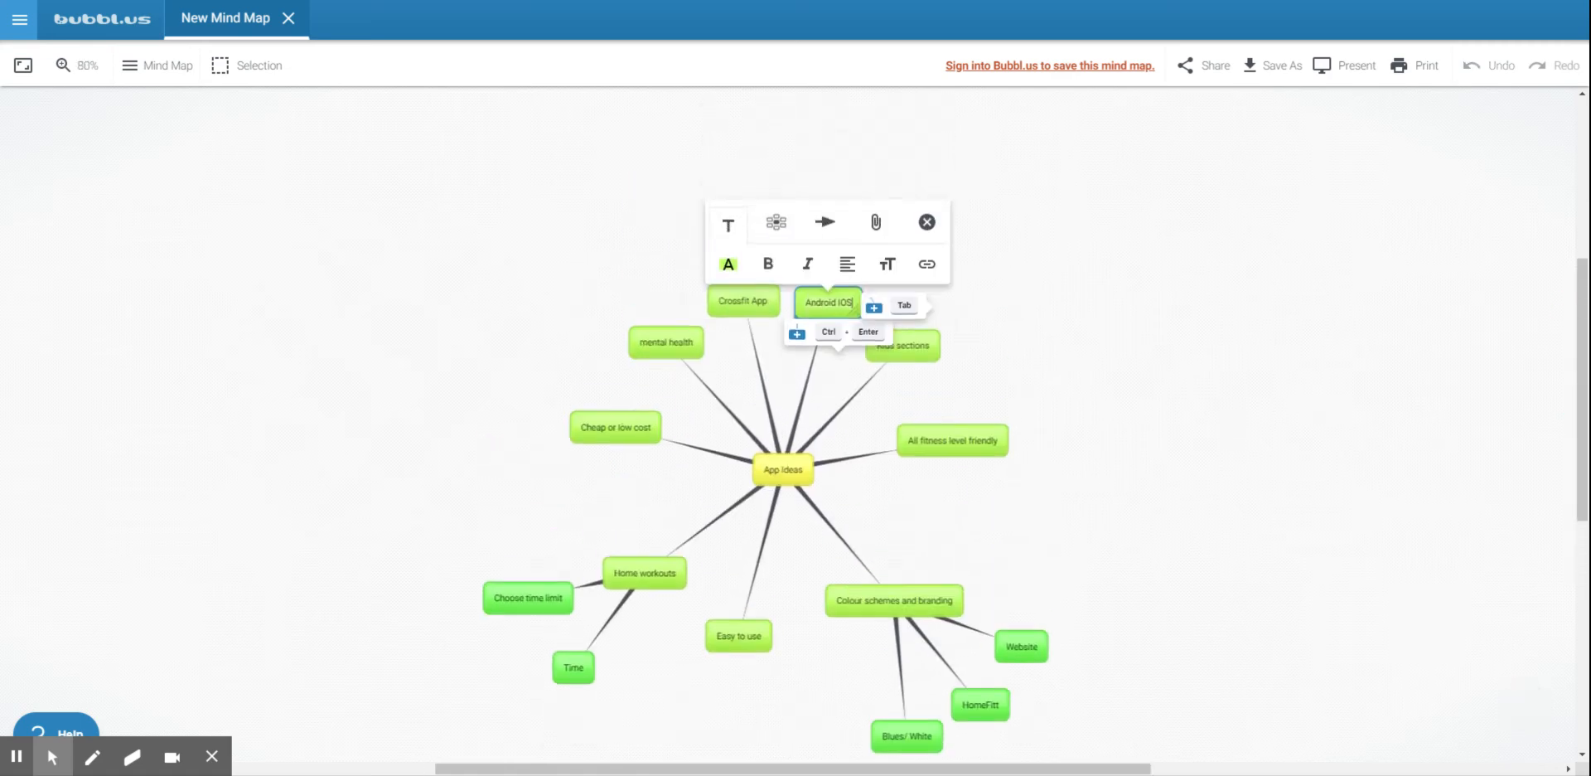
pyautogui.moveTo(1585, 307); pyautogui.dragTo(1585, 394)
pyautogui.click(1330, 403)
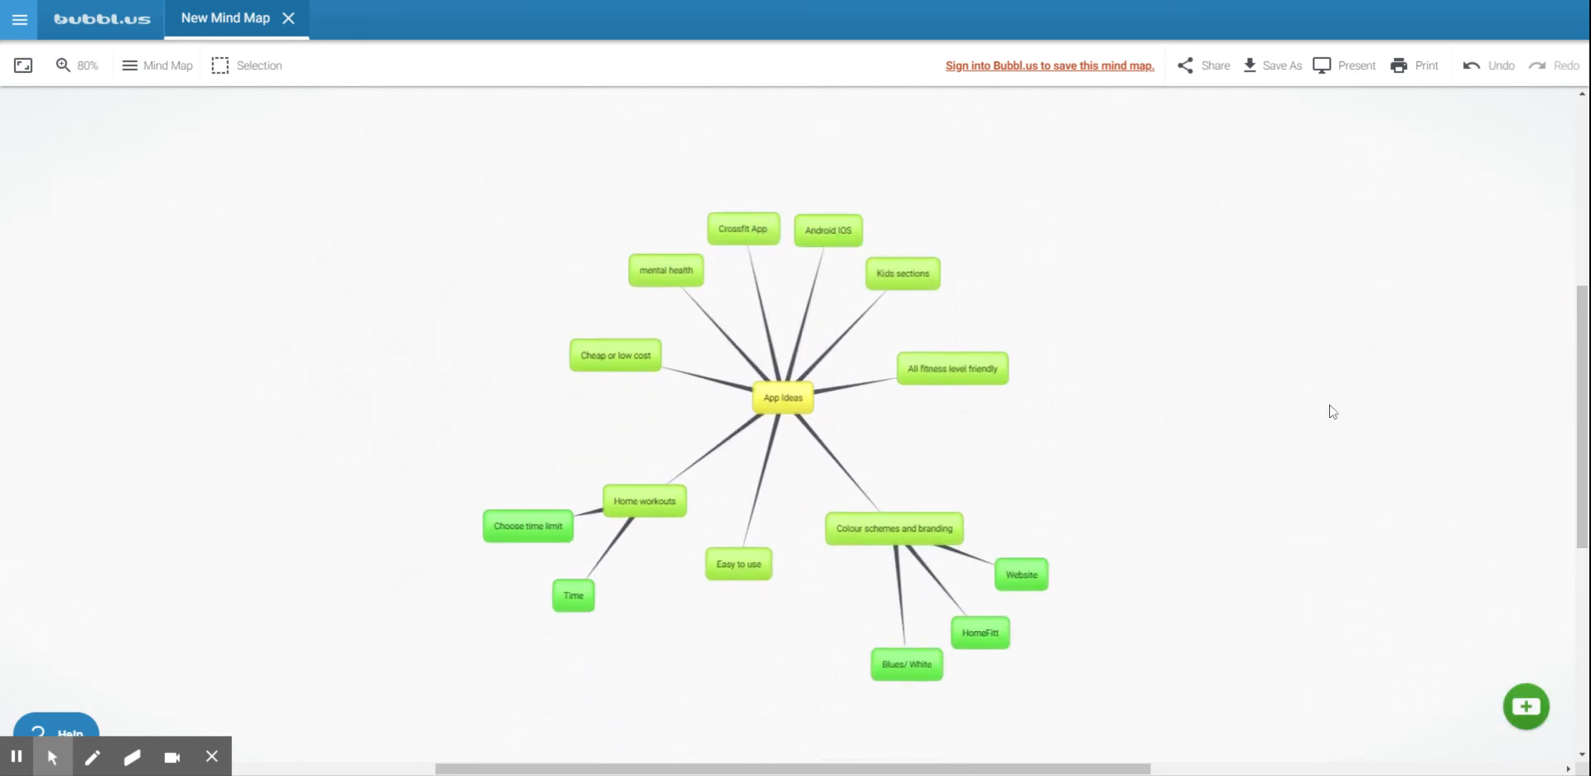
pyautogui.moveTo(1582, 340); pyautogui.dragTo(1581, 345)
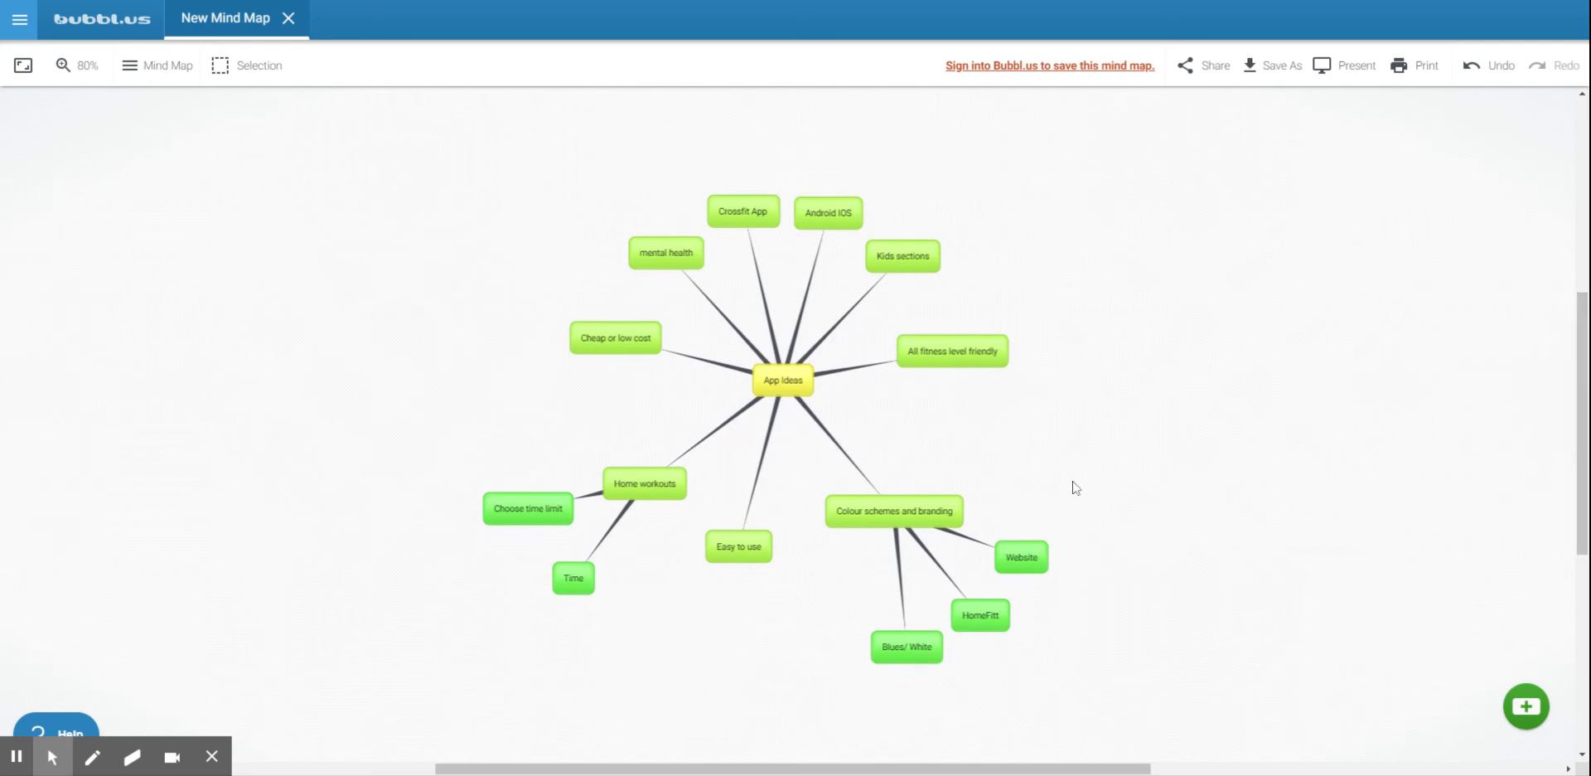
# Step: Add a child bubble to mental health labelled "Routine and structure"
pyautogui.click(659, 256)
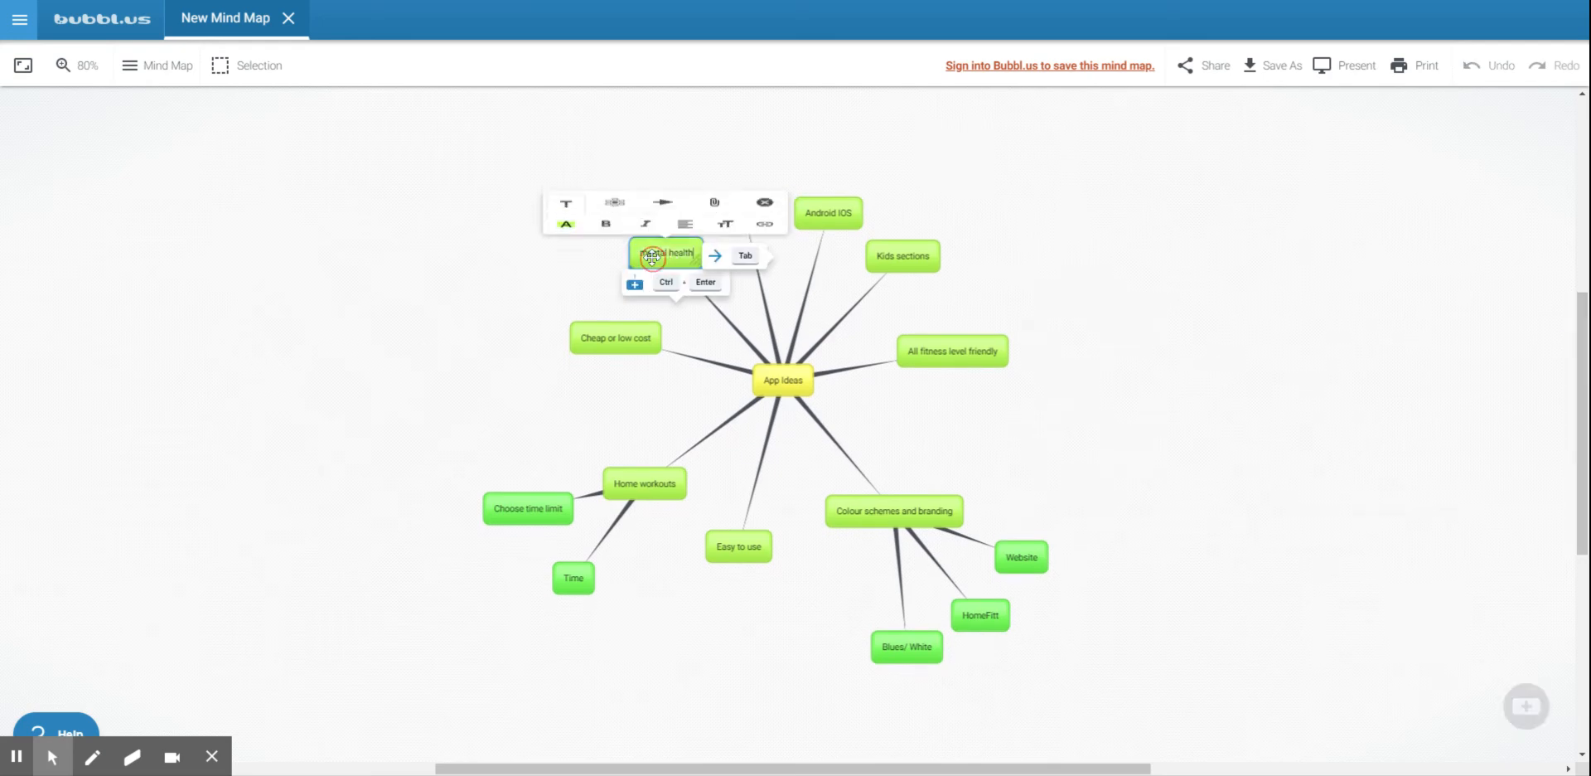
pyautogui.press('Tab')
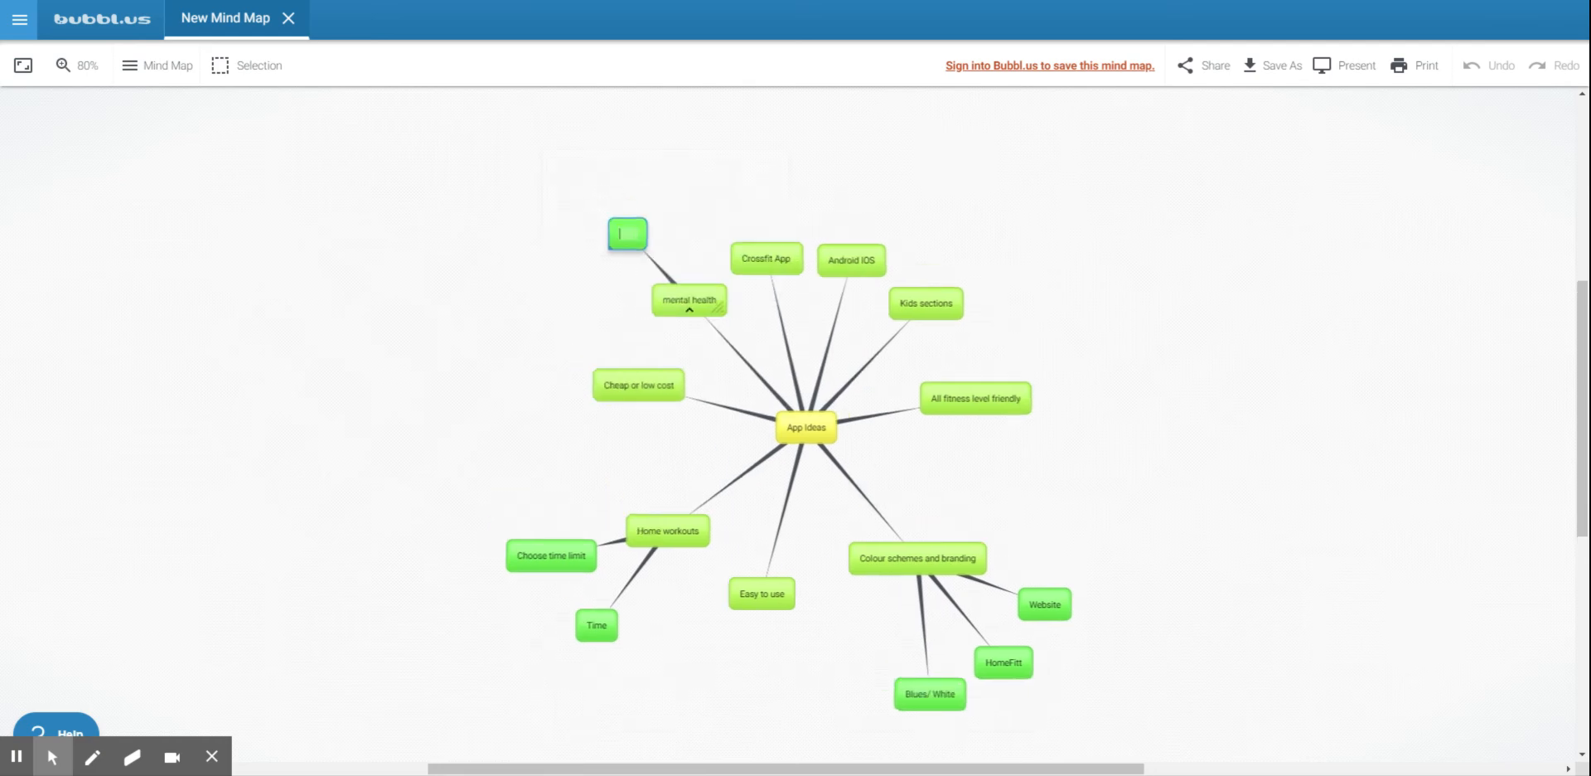
pyautogui.write('Routine')
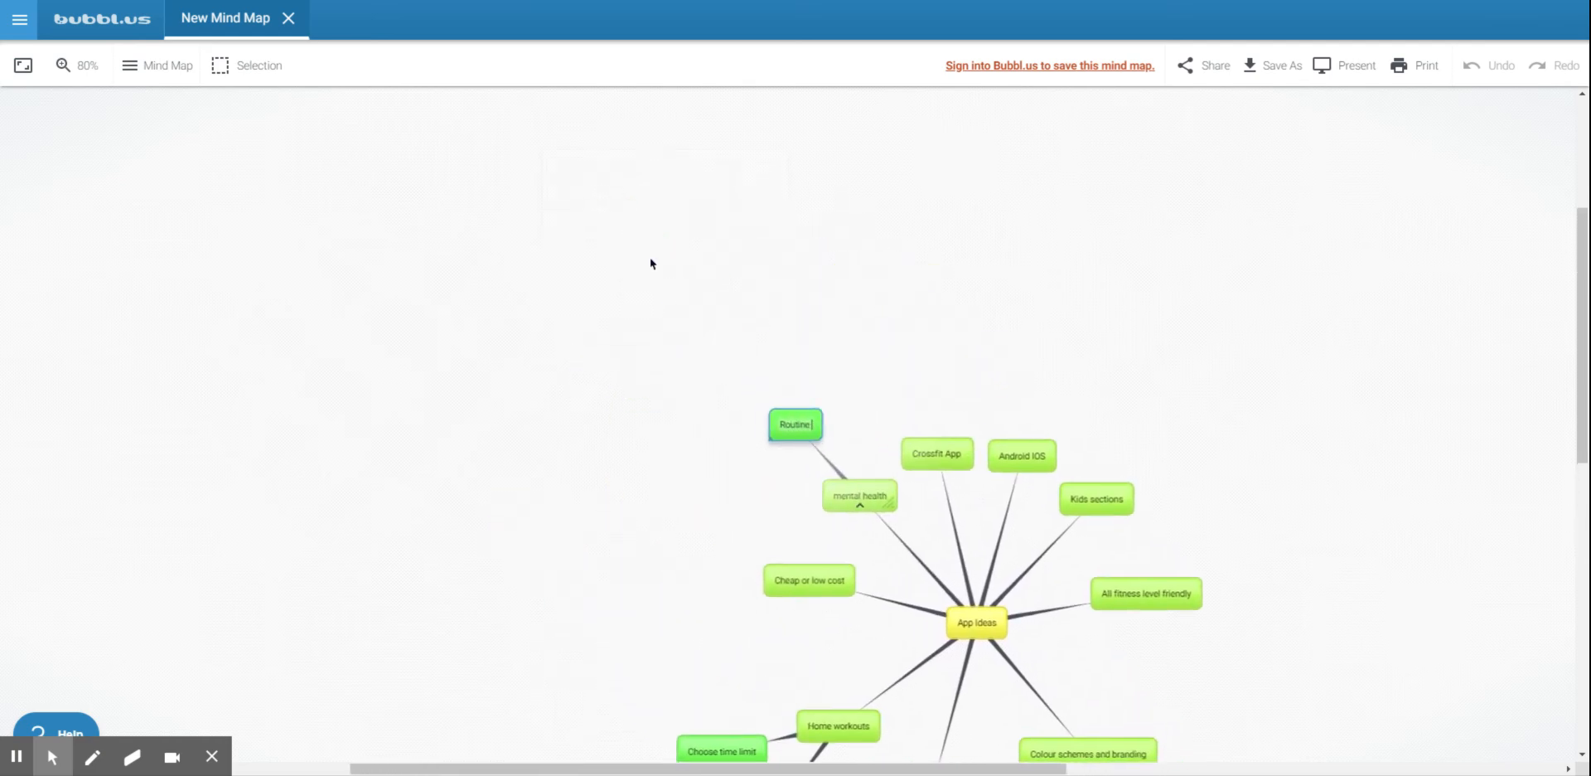
pyautogui.write(' and streuct')
pyautogui.press('BackSpace')
pyautogui.press('BackSpace')
pyautogui.press('BackSpace')
pyautogui.press('BackSpace')
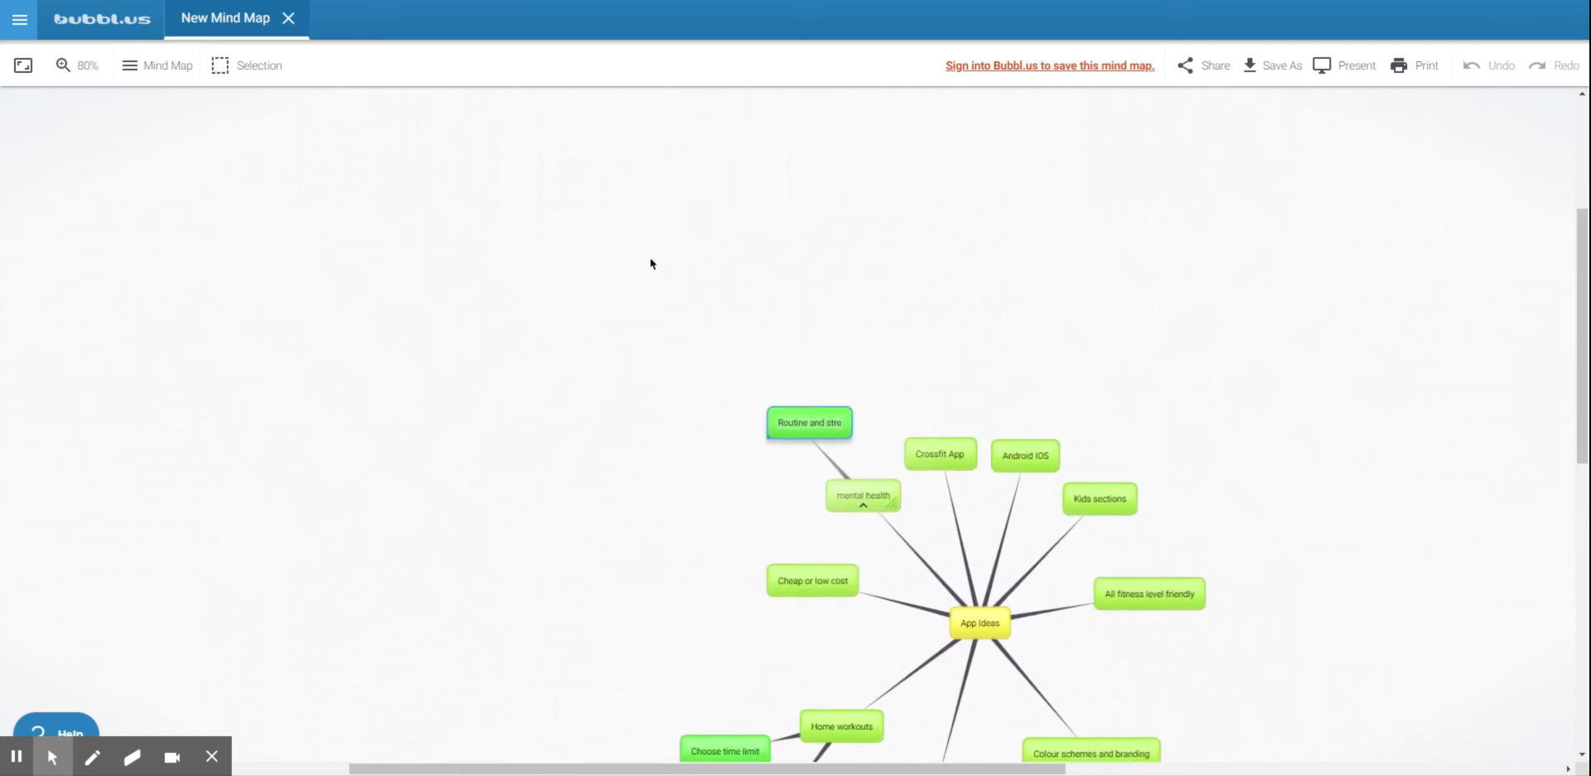
pyautogui.write('ucture')
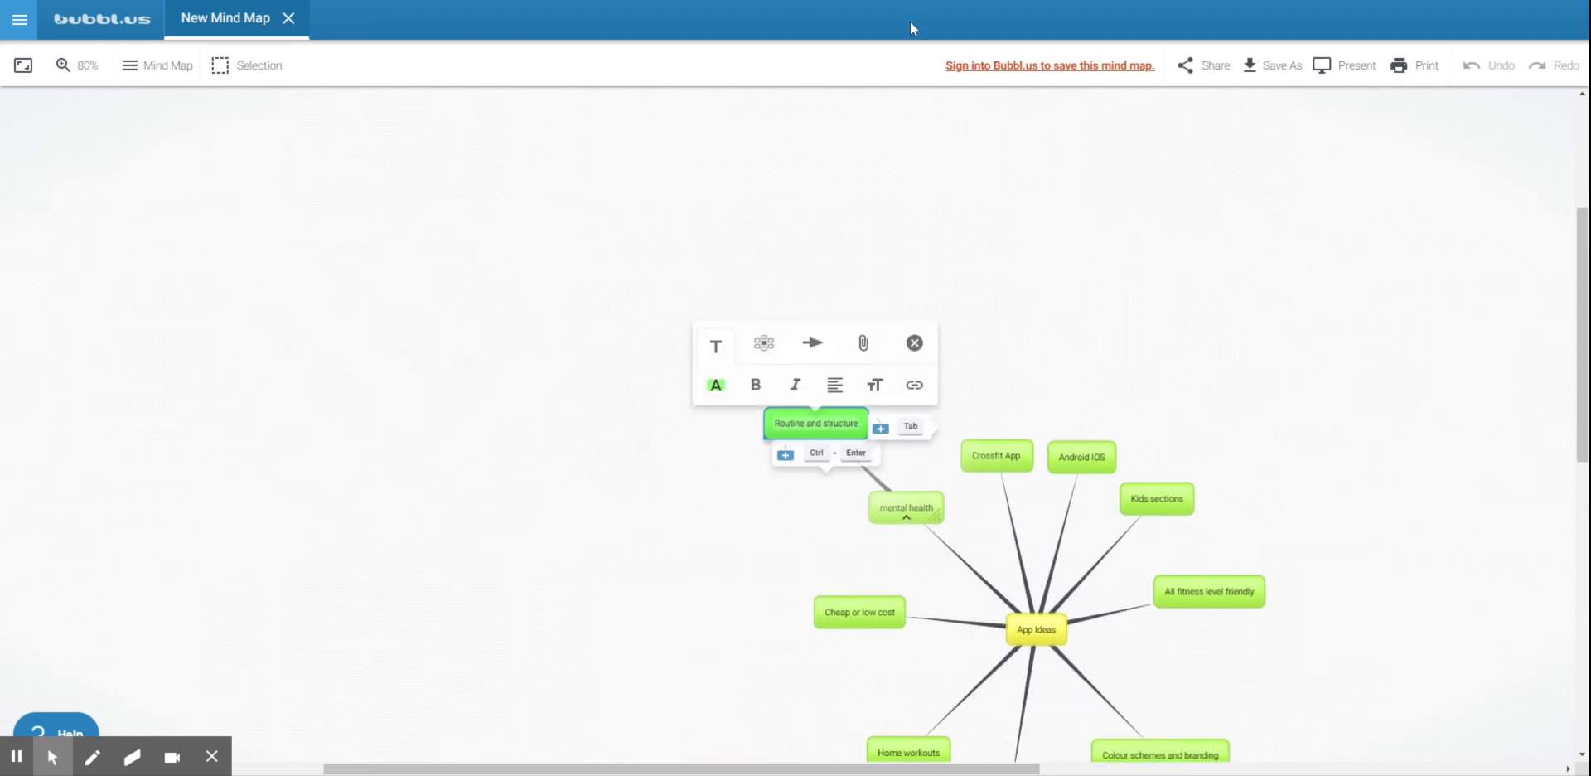
pyautogui.click(1581, 434)
pyautogui.moveTo(1584, 414); pyautogui.dragTo(1585, 497)
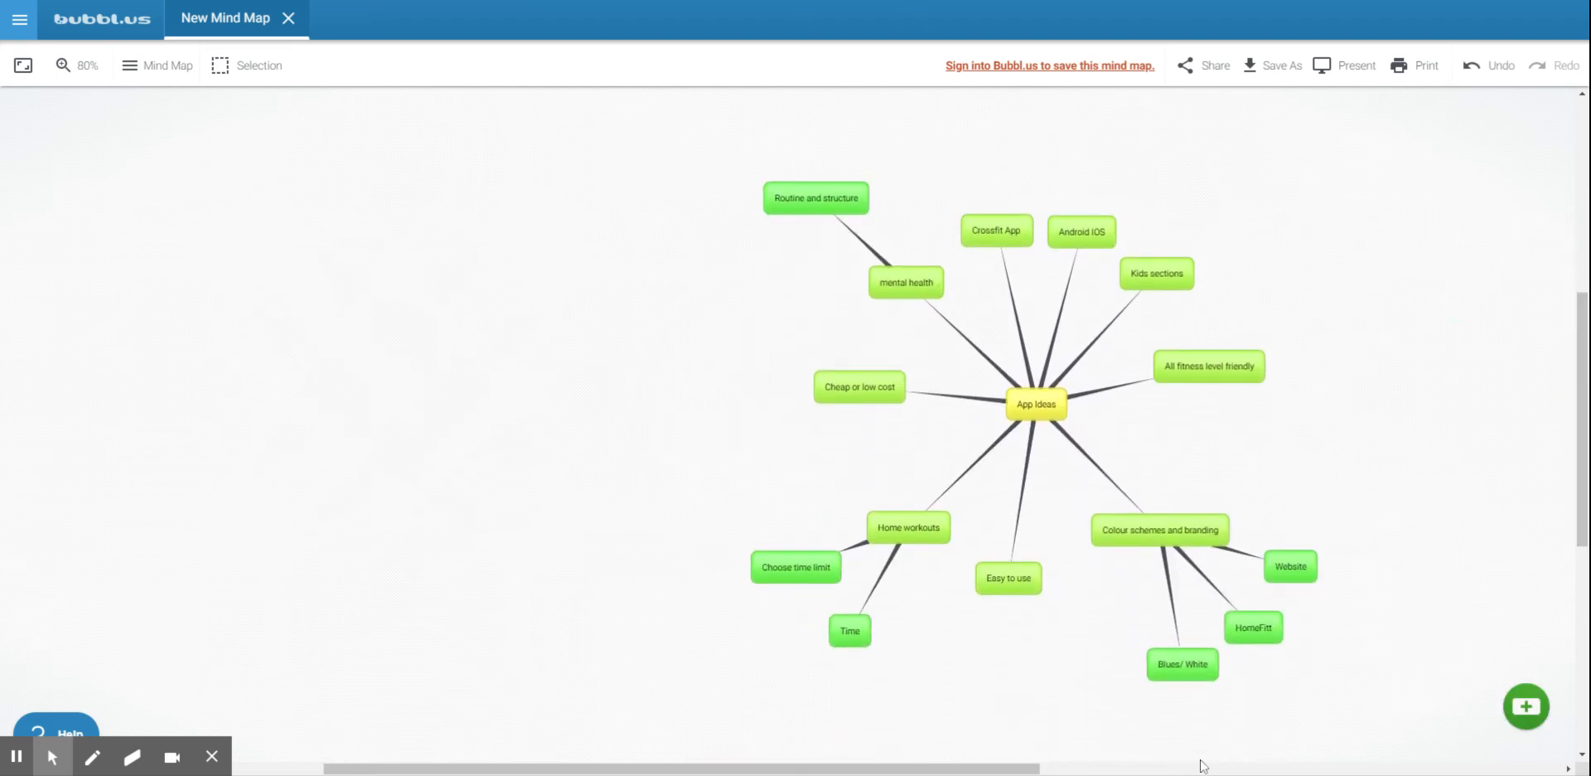
pyautogui.moveTo(980, 769); pyautogui.dragTo(1058, 769)
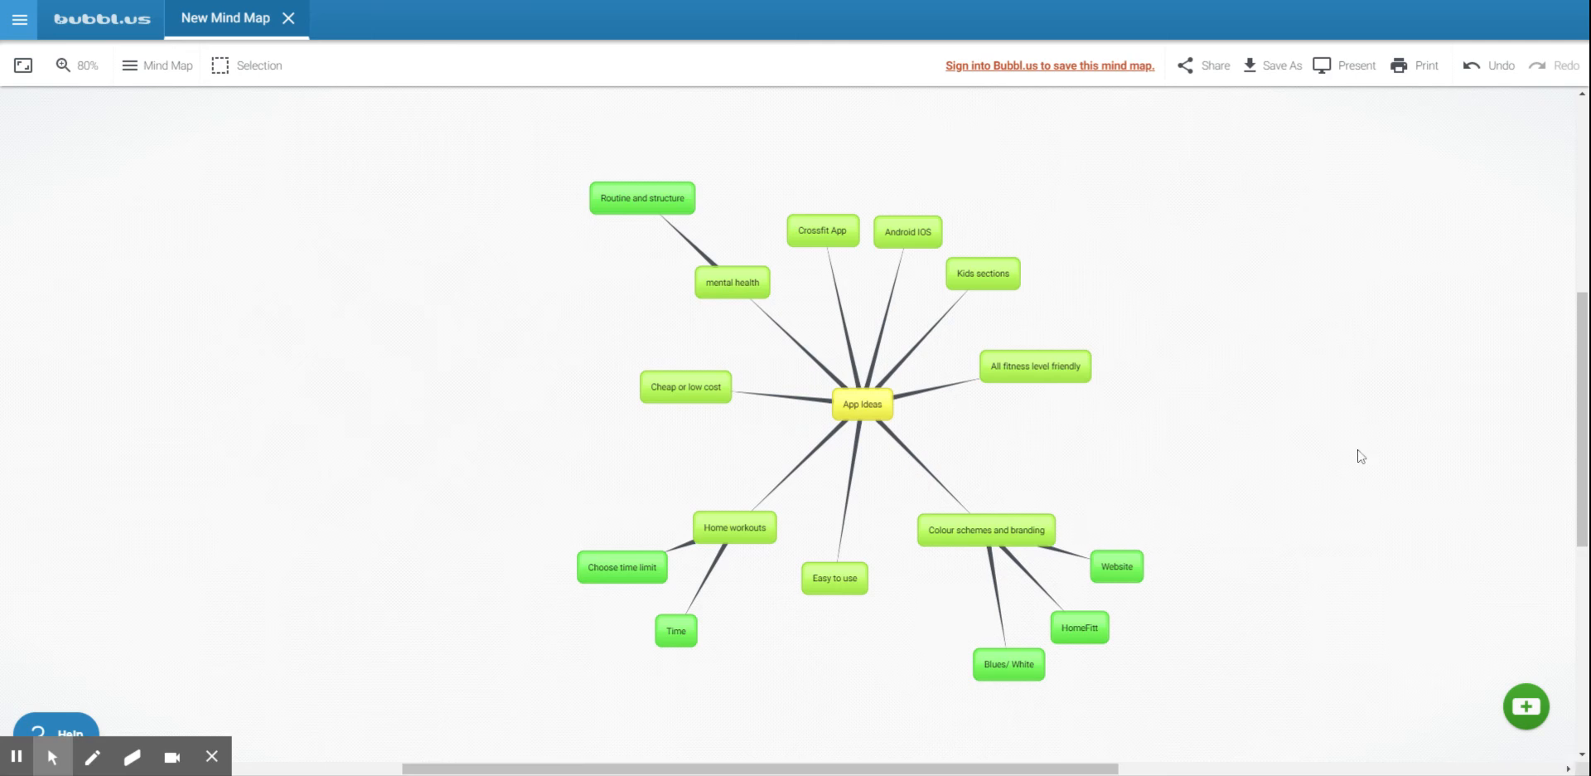
pyautogui.moveTo(53, 756)
pyautogui.moveTo(222, 764)
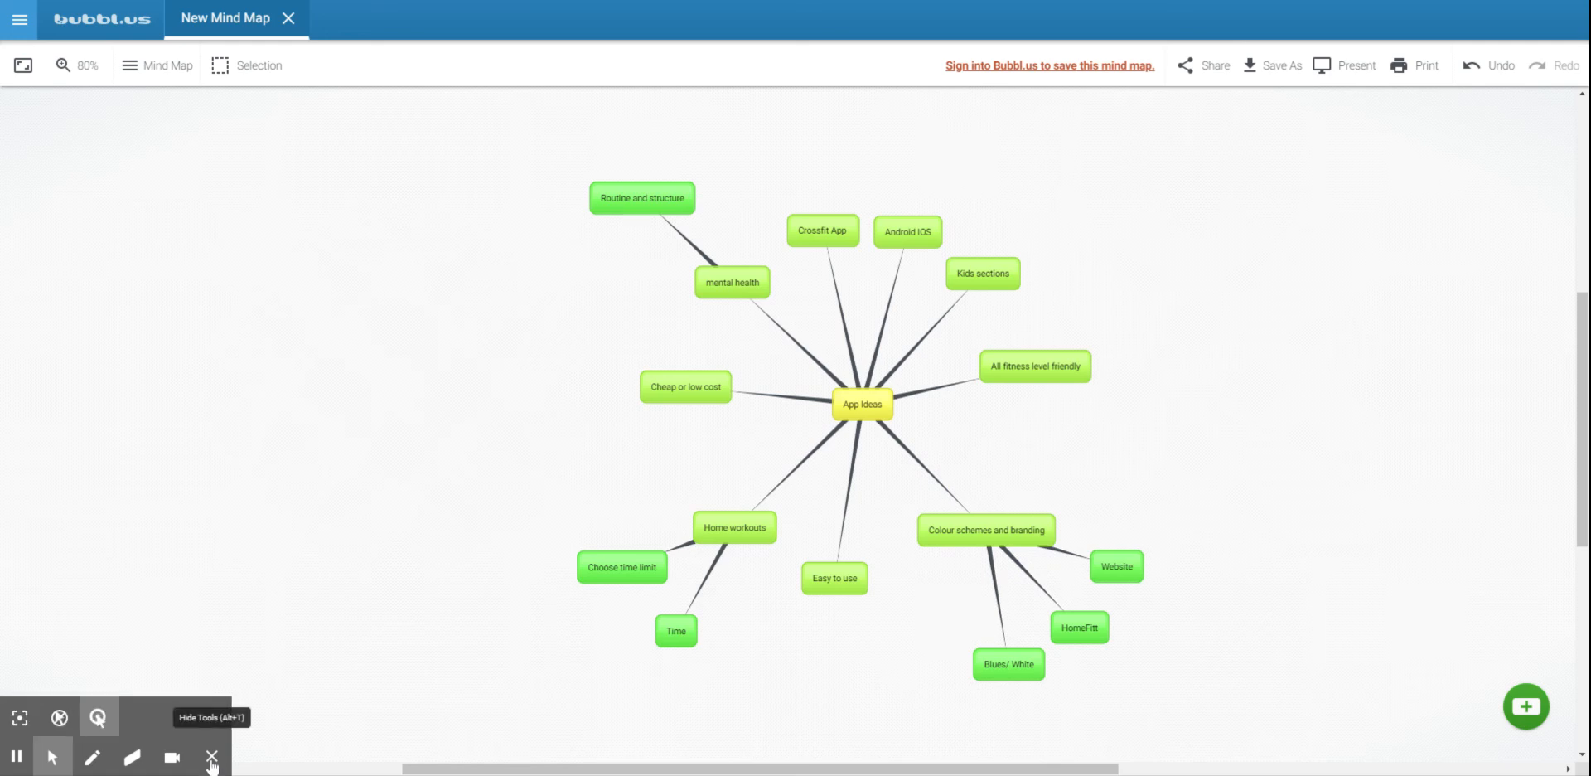